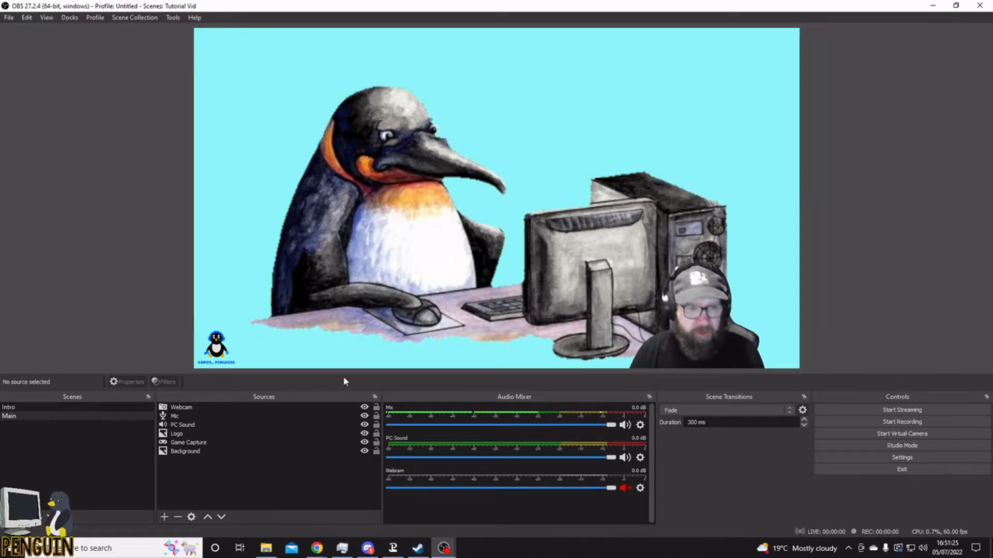
# Step: Add a new Text (GDI+) source named "I will be gaming again soon" to the Main scene
pyautogui.rightClick(250, 478)
pyautogui.moveTo(290, 485)
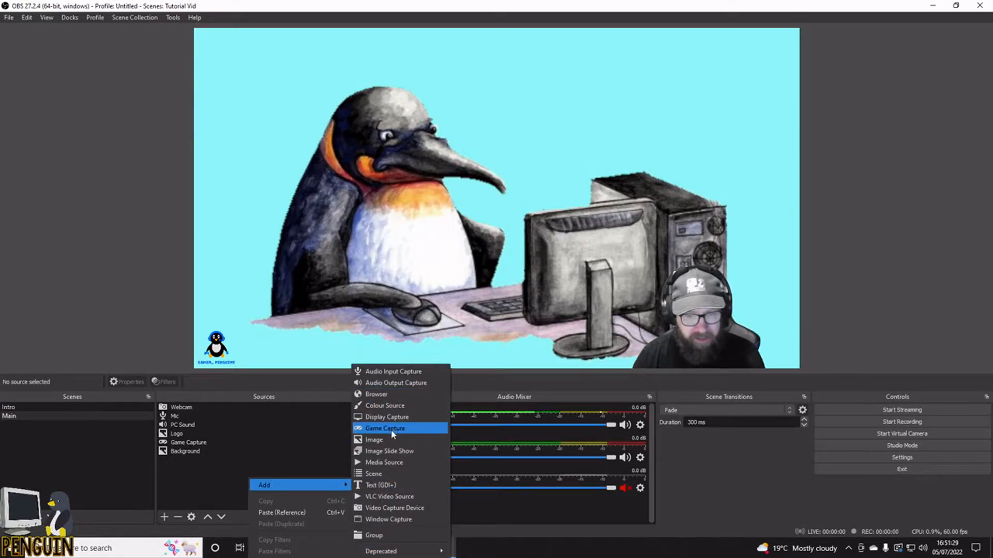
pyautogui.click(393, 485)
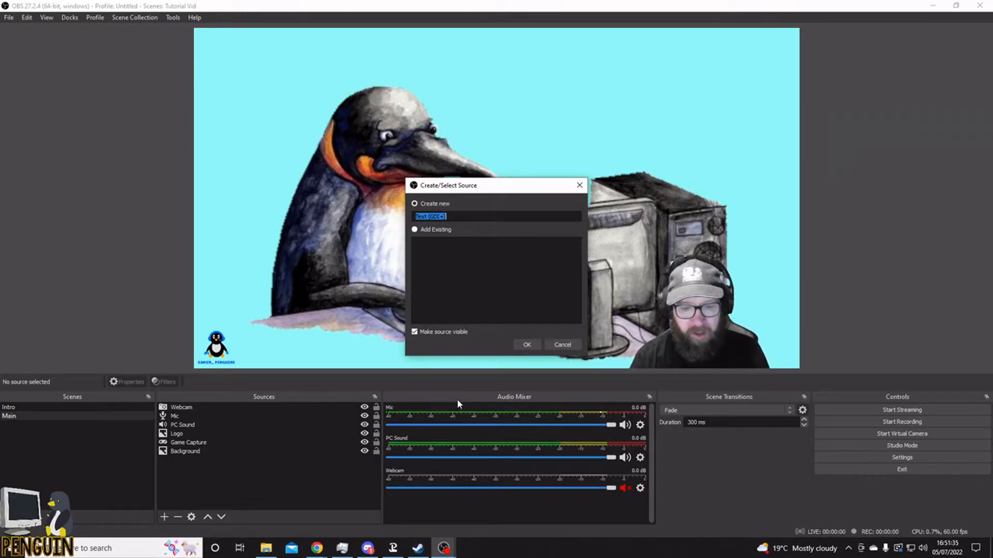
pyautogui.write('I w')
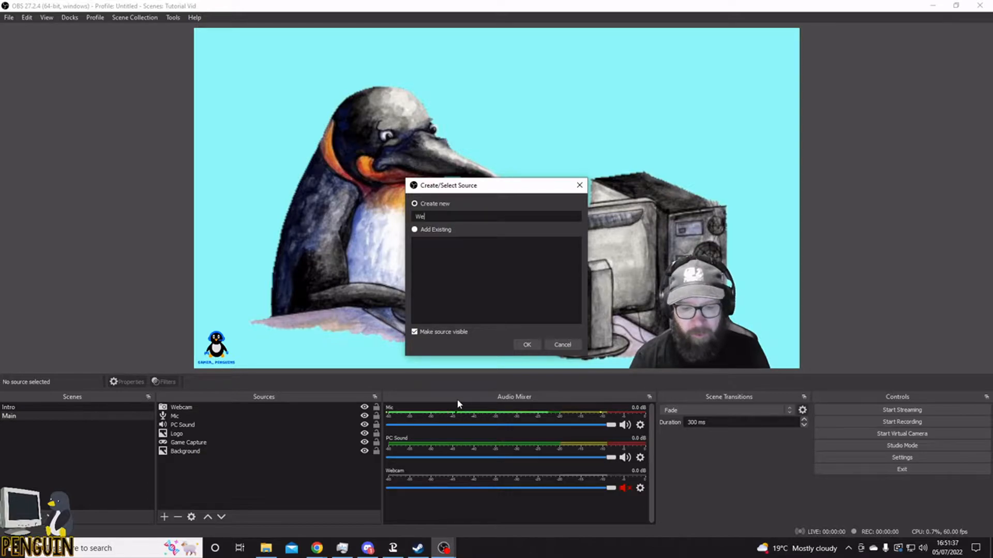
pyautogui.write('ill ')
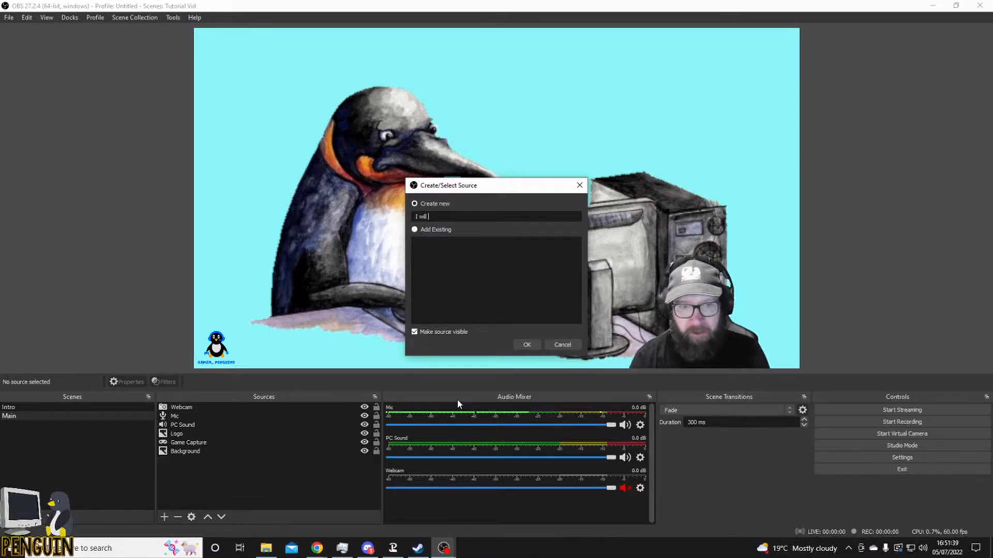
pyautogui.write('be gaming again soon')
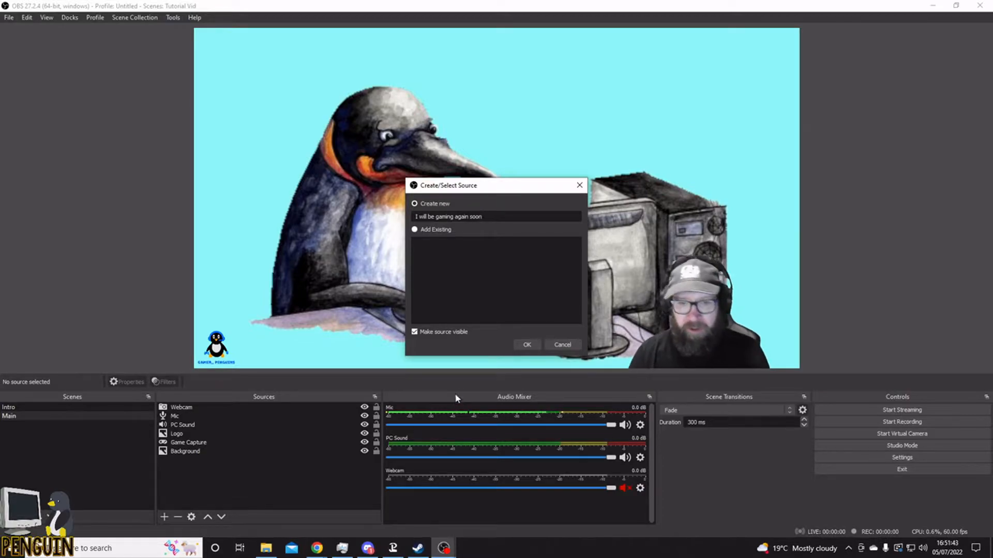
pyautogui.click(525, 345)
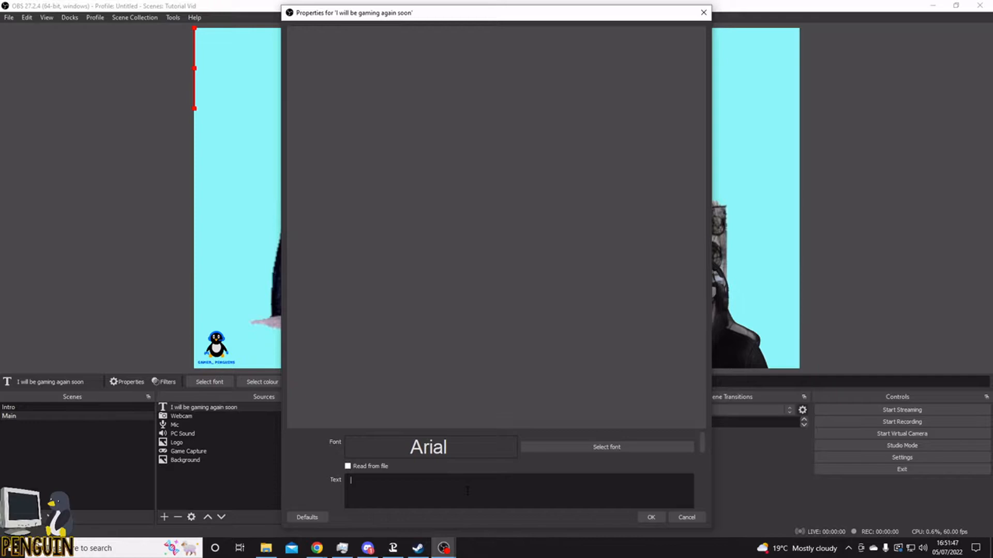
# Step: Enter "I will be gaming again soon" as the displayed text of the new text source
pyautogui.write('I will be gaim')
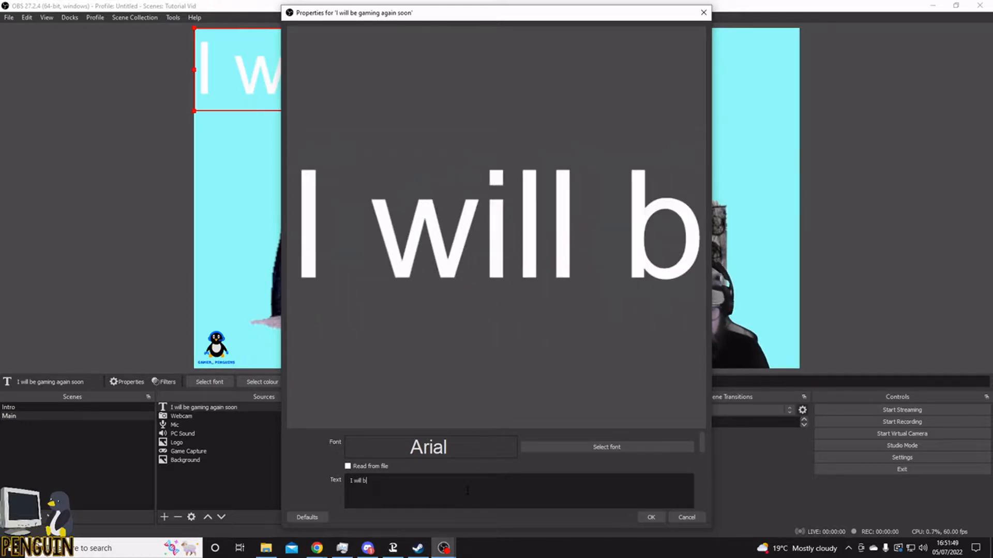
pyautogui.press('BackSpace')
pyautogui.press('BackSpace')
pyautogui.write('min')
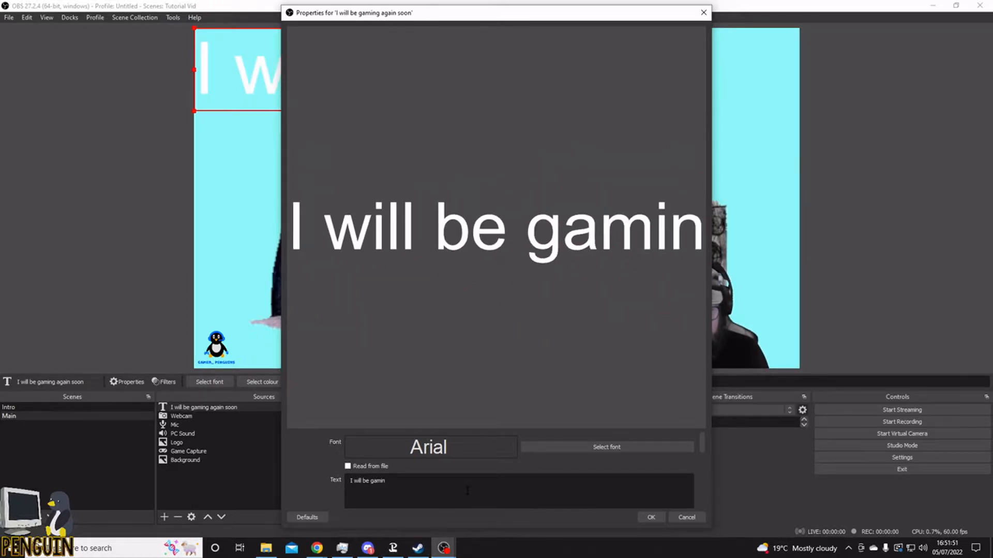
pyautogui.write('g again soon')
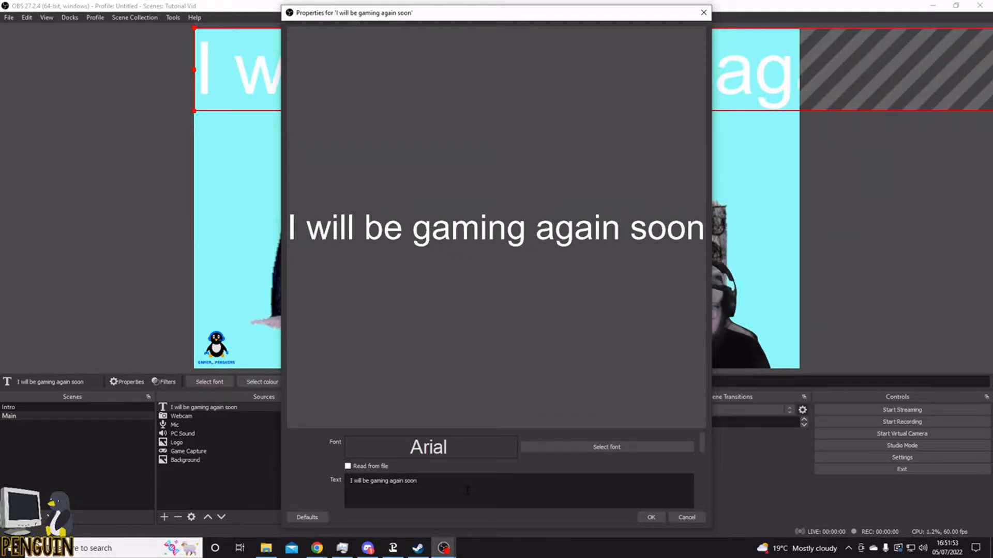
# Step: Set the text colour to orange #ffaa00 and accept the text source's properties
pyautogui.moveTo(510, 428); pyautogui.dragTo(524, 240)
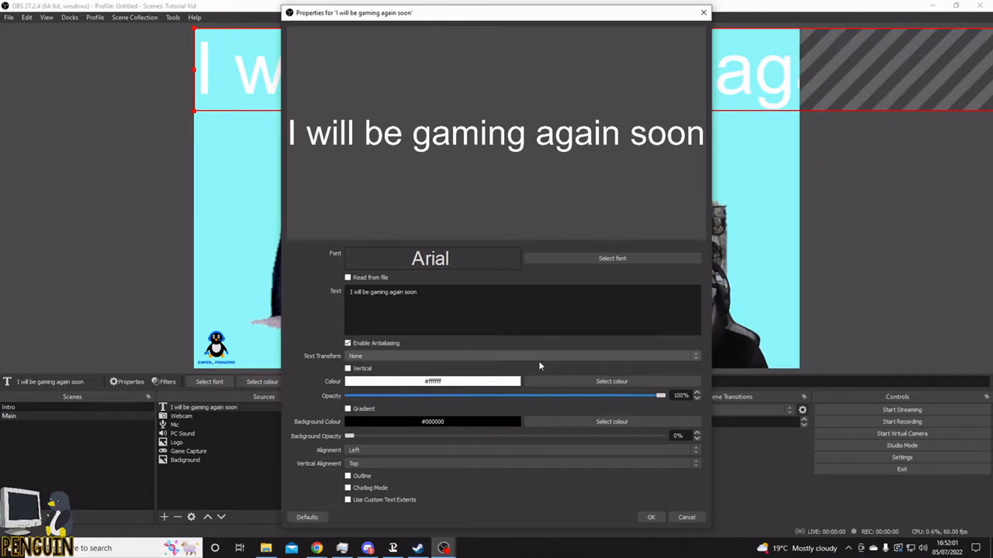
pyautogui.click(585, 380)
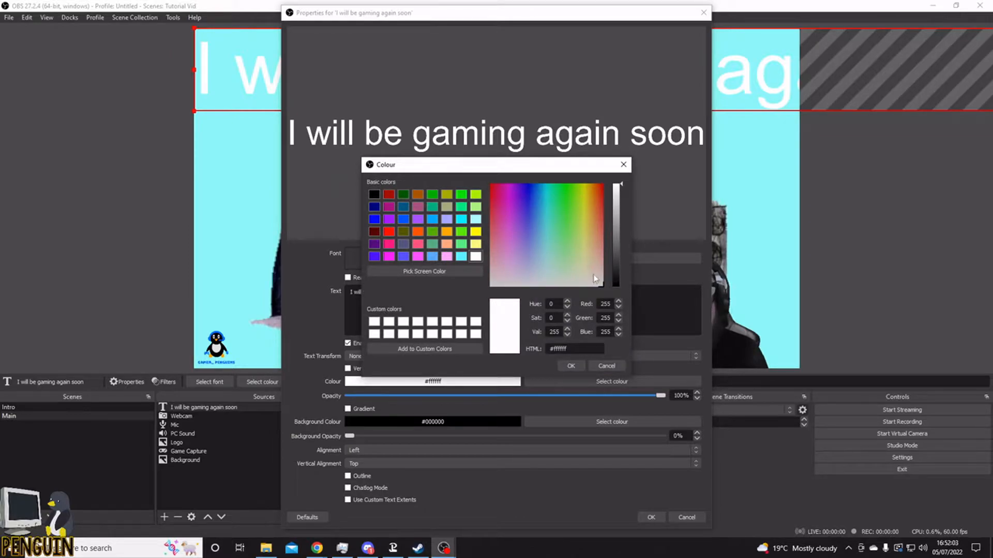
pyautogui.click(446, 233)
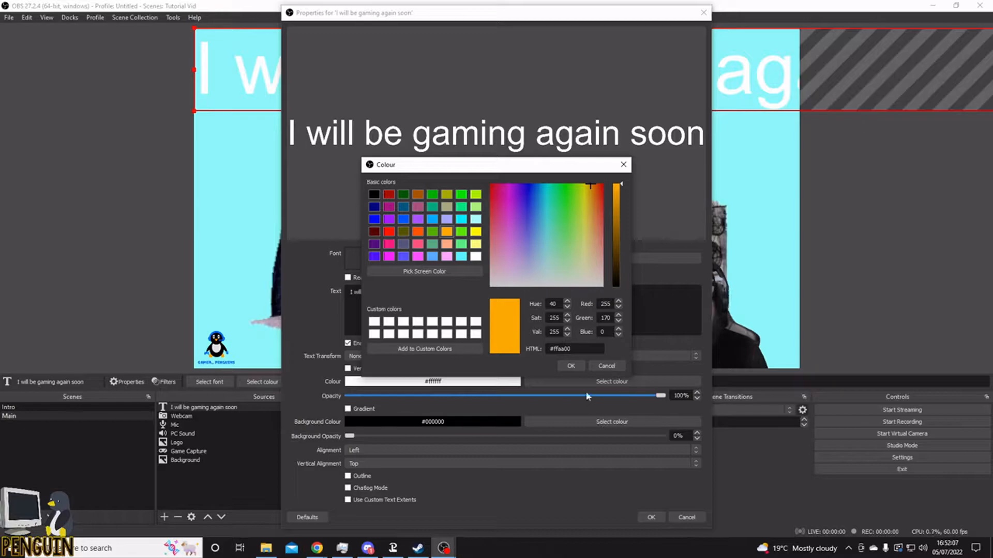
pyautogui.click(571, 366)
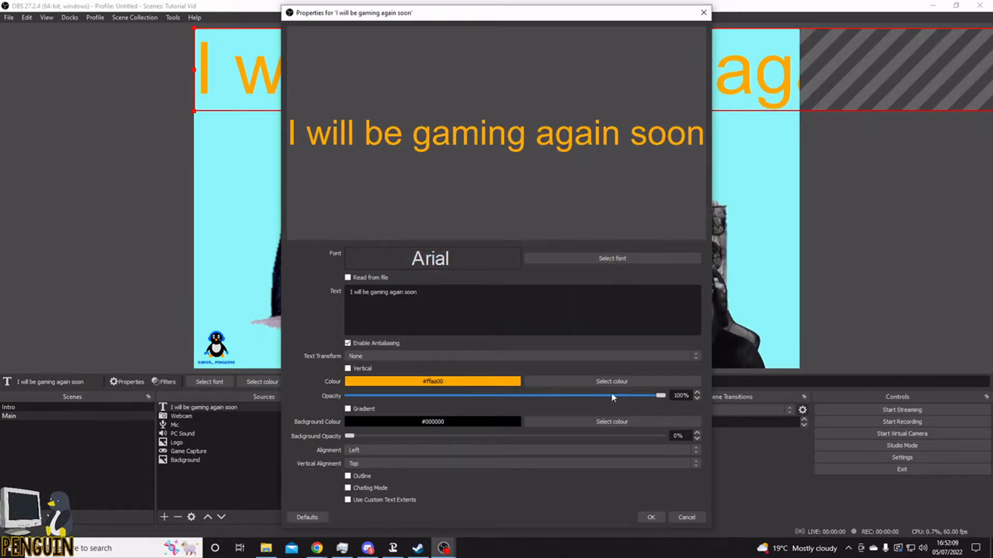
pyautogui.click(651, 518)
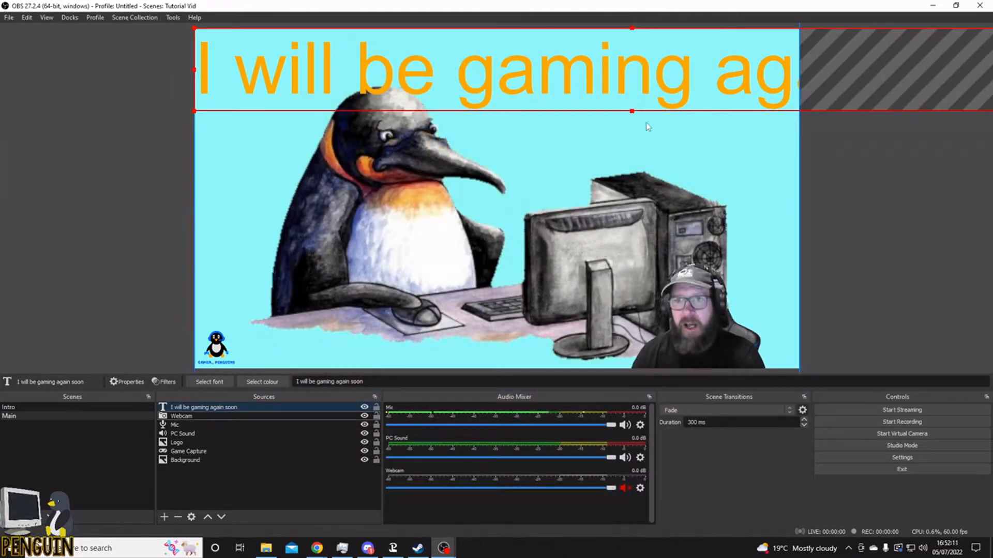
# Step: Shrink the text to fit the canvas width and move it to the upper right, just above the penguin's head
pyautogui.moveTo(616, 99); pyautogui.dragTo(583, 72)
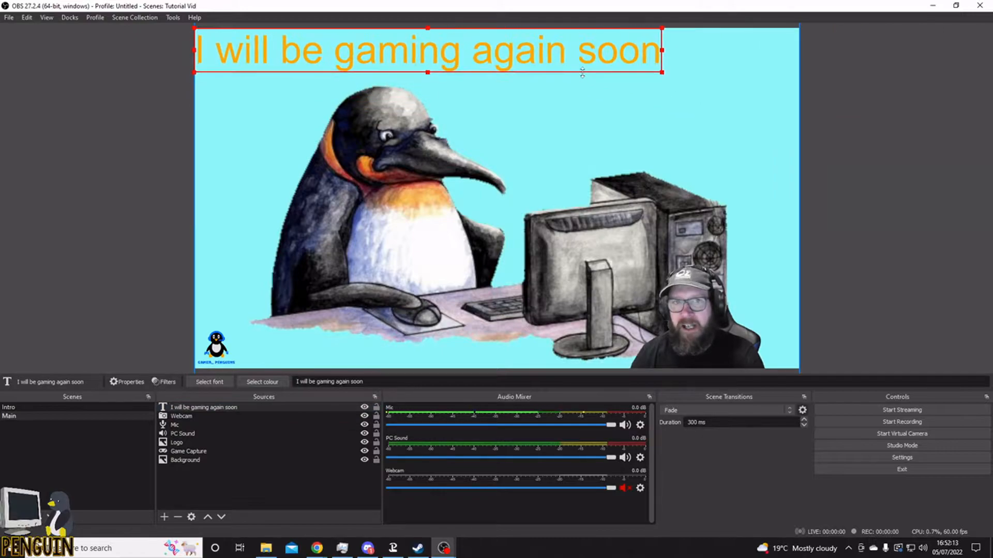
pyautogui.moveTo(513, 63); pyautogui.dragTo(634, 77)
pyautogui.click(895, 215)
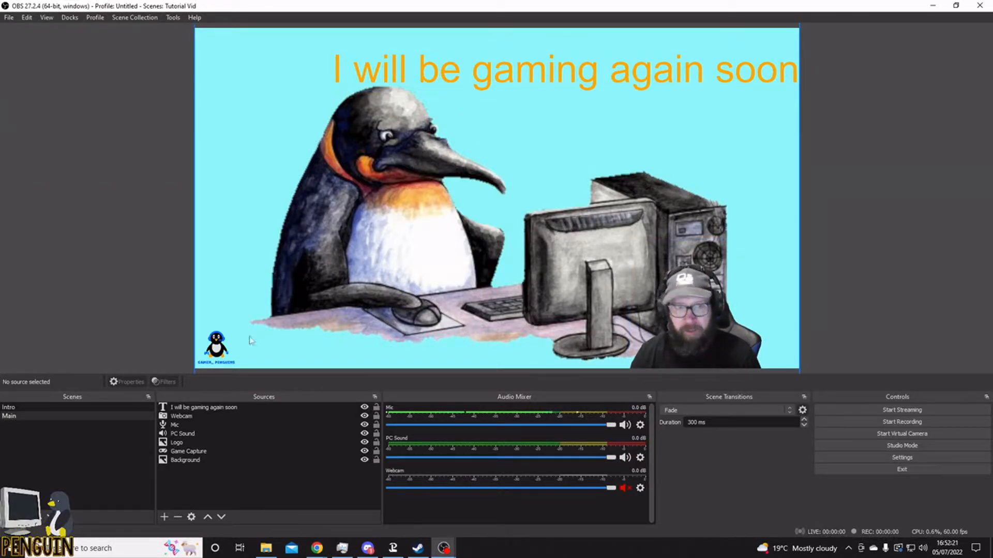
# Step: Launch the game My Summer Car to test how the text overlays the game capture
pyautogui.click(135, 548)
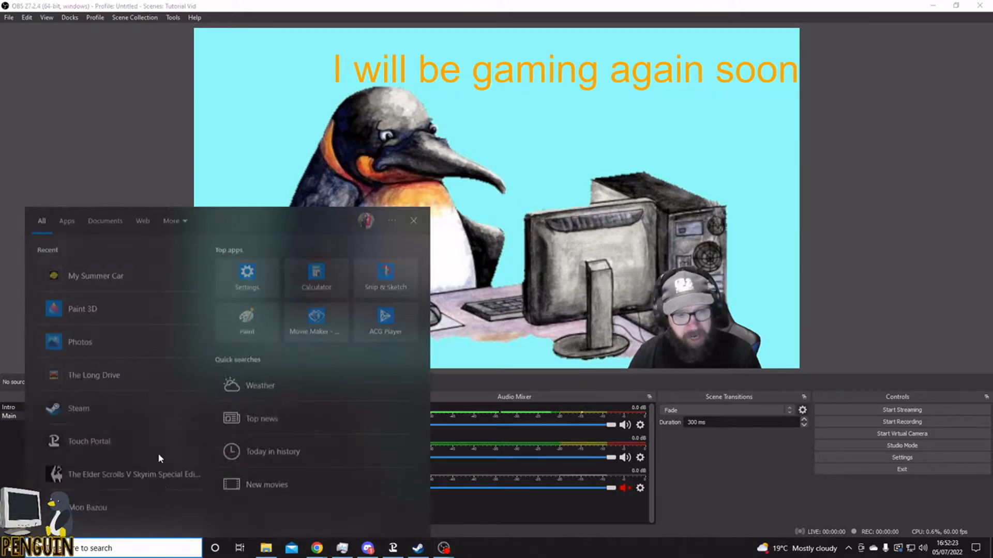
pyautogui.click(97, 275)
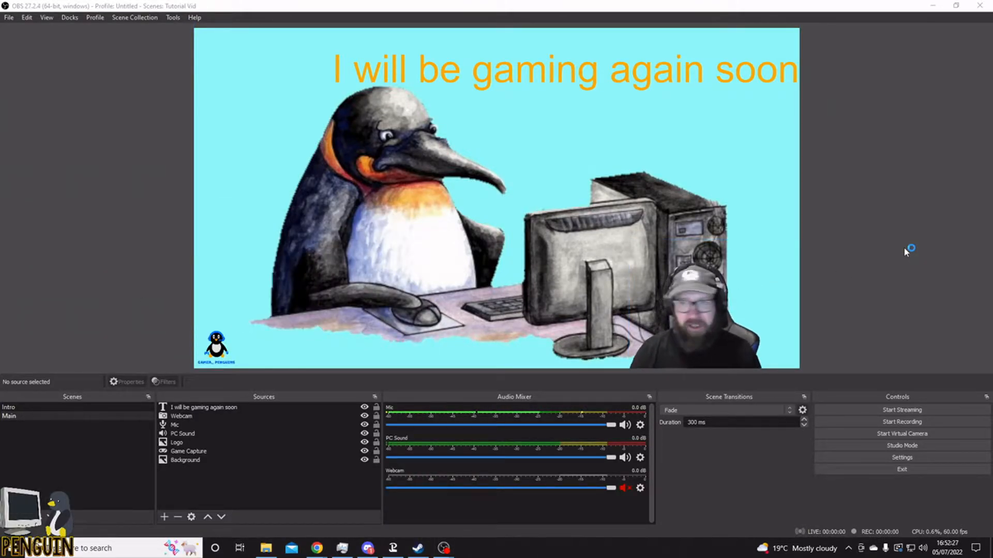
pyautogui.click(543, 378)
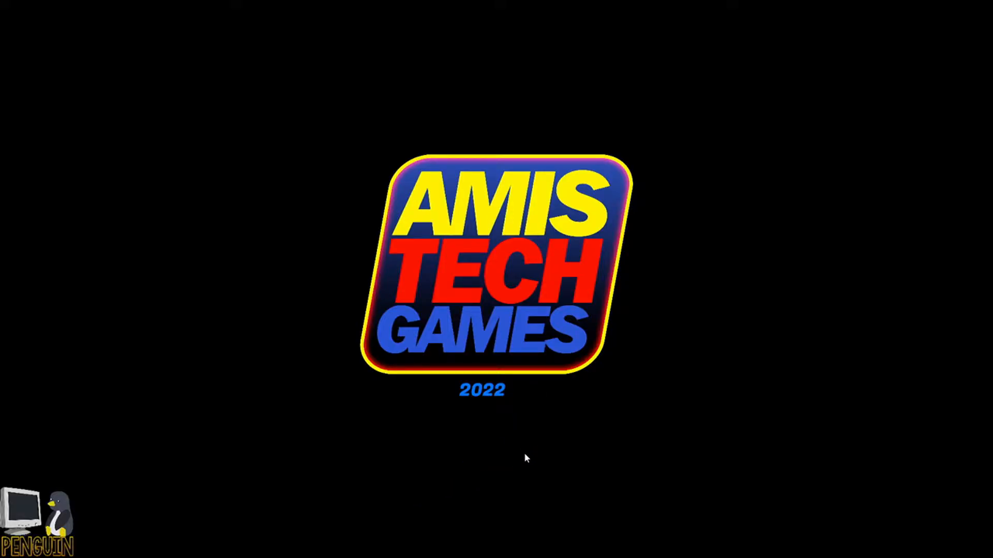
# Step: Switch back to OBS and move the text source below Game Capture, directly above Background
pyautogui.hotkey('alt', 'Tab')
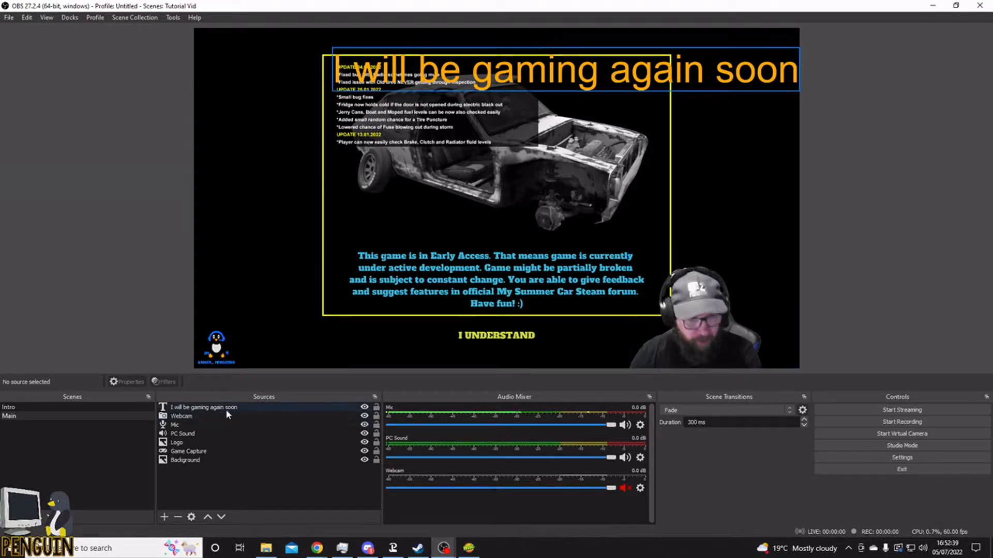
pyautogui.moveTo(226, 411); pyautogui.dragTo(225, 460)
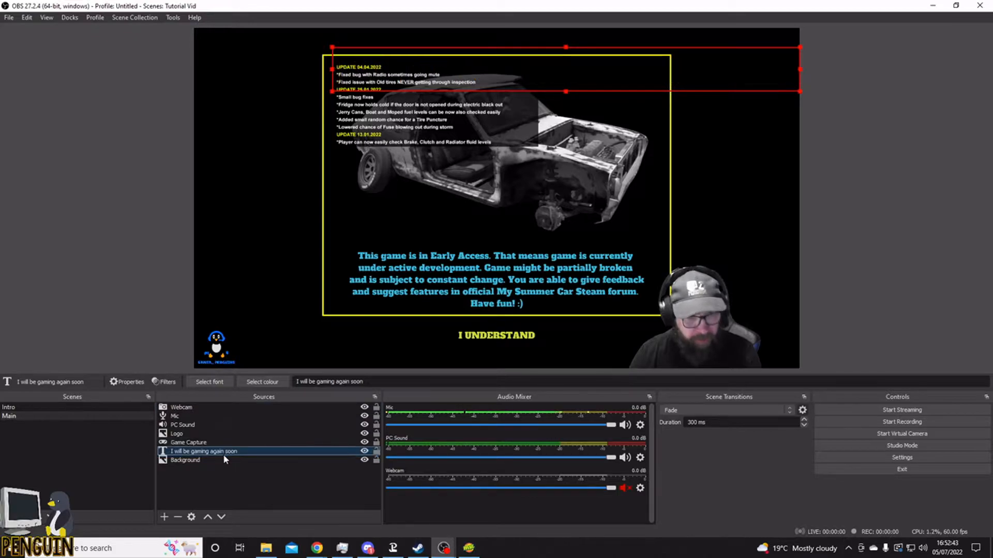
pyautogui.click(881, 362)
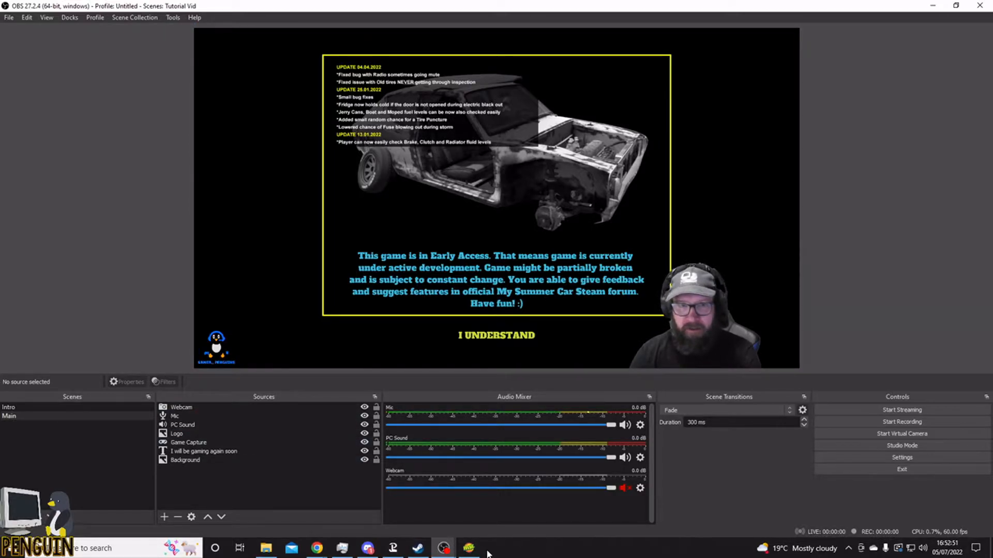
# Step: Return to My Summer Car, quit the game and go back to OBS to check the Main scene
pyautogui.click(470, 549)
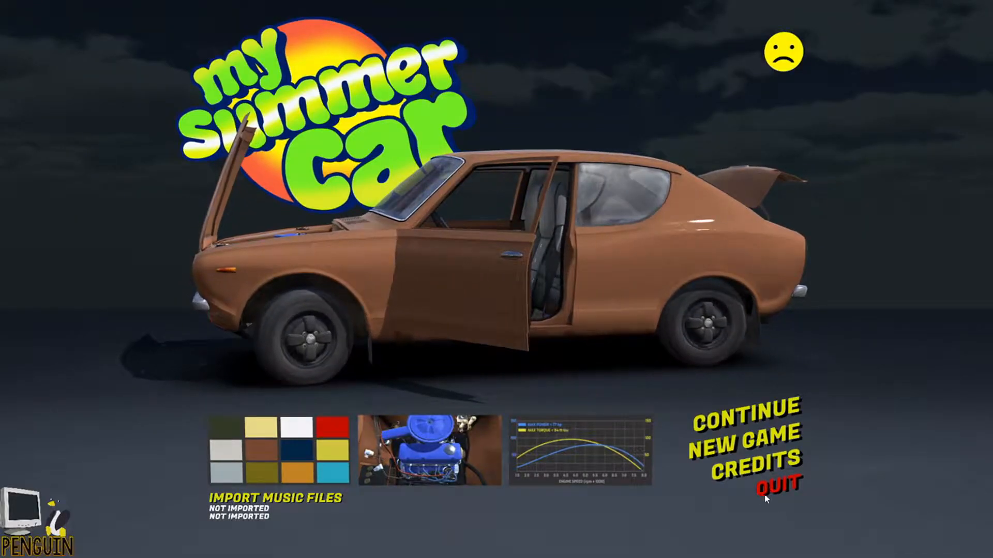
pyautogui.click(760, 486)
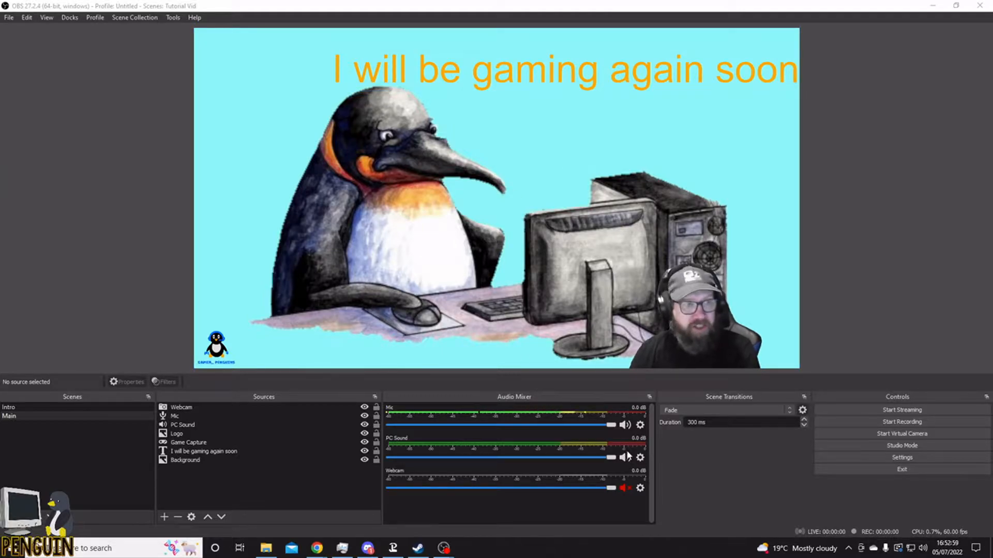
pyautogui.click(692, 504)
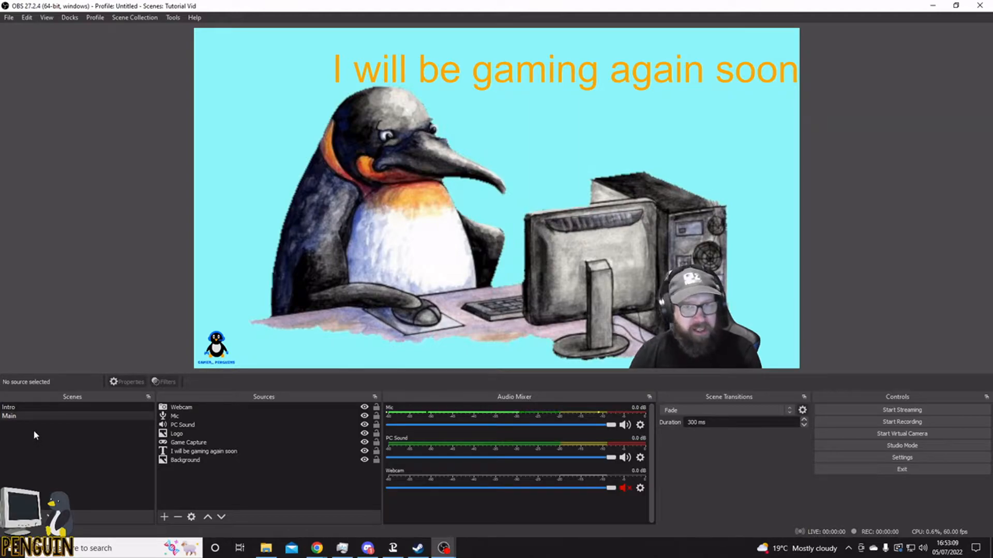
# Step: Duplicate the Main scene and name the copy "Away"
pyautogui.rightClick(21, 414)
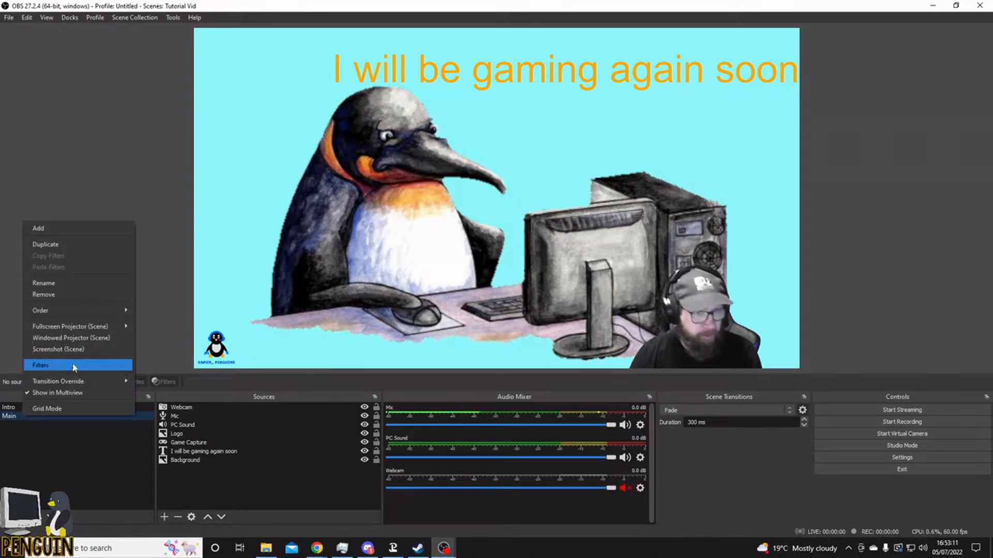
pyautogui.click(70, 244)
pyautogui.write('Away')
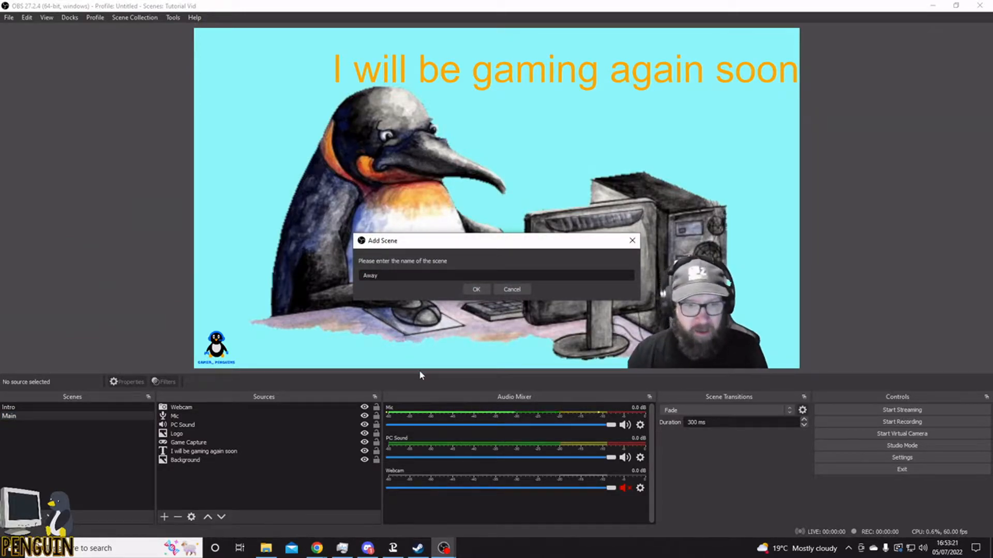
pyautogui.click(481, 289)
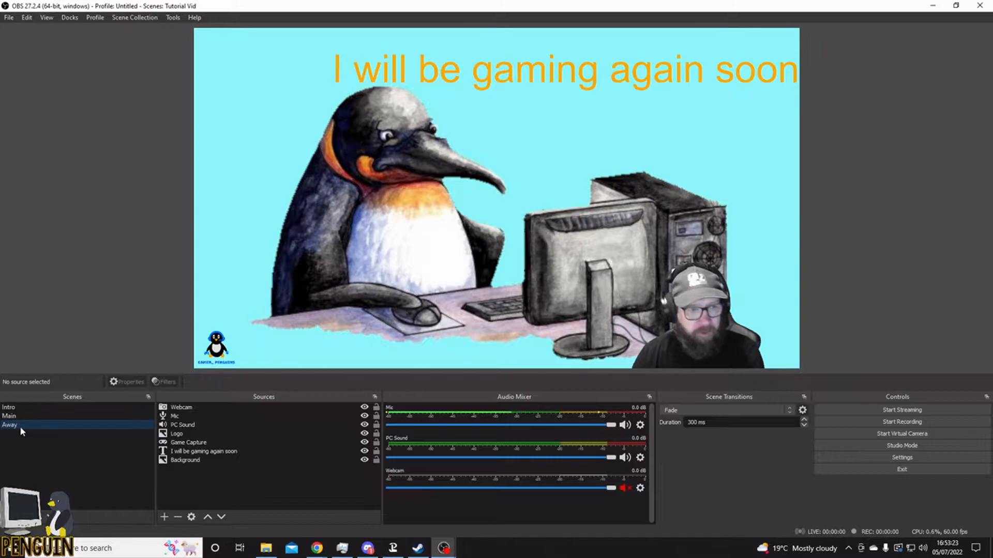
# Step: Remove the Webcam, Game Capture and "I will be gaming again soon" sources from the Away scene
pyautogui.click(185, 408)
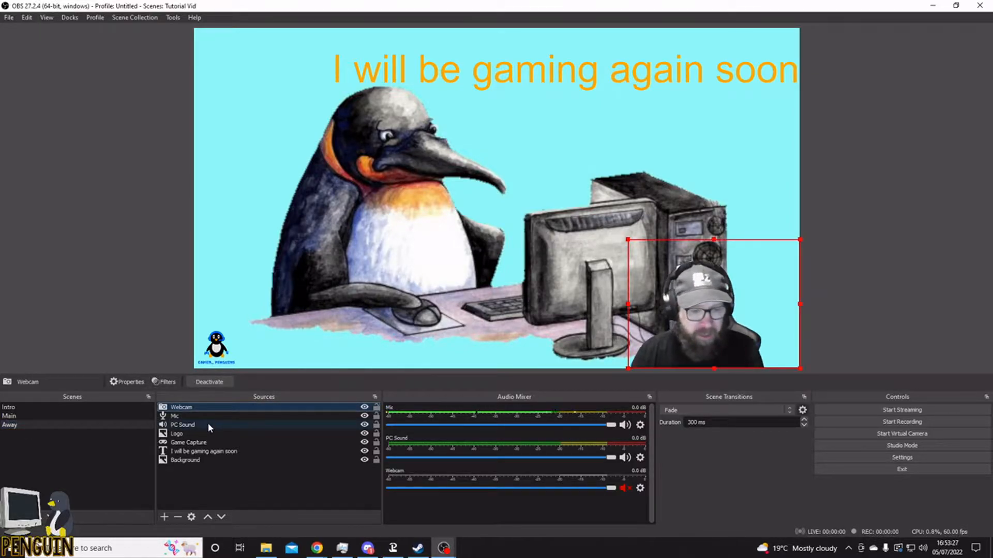
pyautogui.keyDown('ctrl'); pyautogui.click(204, 443); pyautogui.keyUp('ctrl')
pyautogui.keyDown('ctrl'); pyautogui.click(210, 452); pyautogui.keyUp('ctrl')
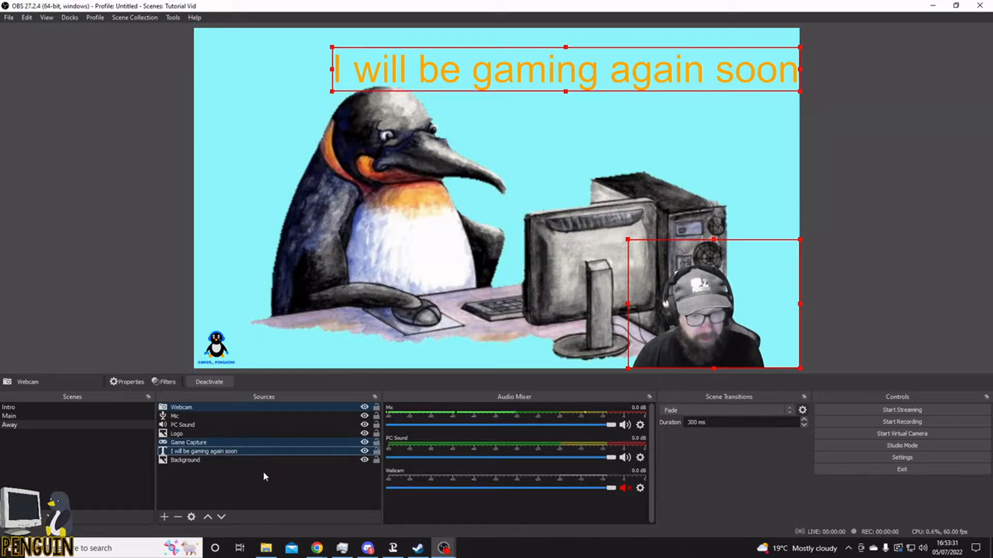
pyautogui.press('Delete')
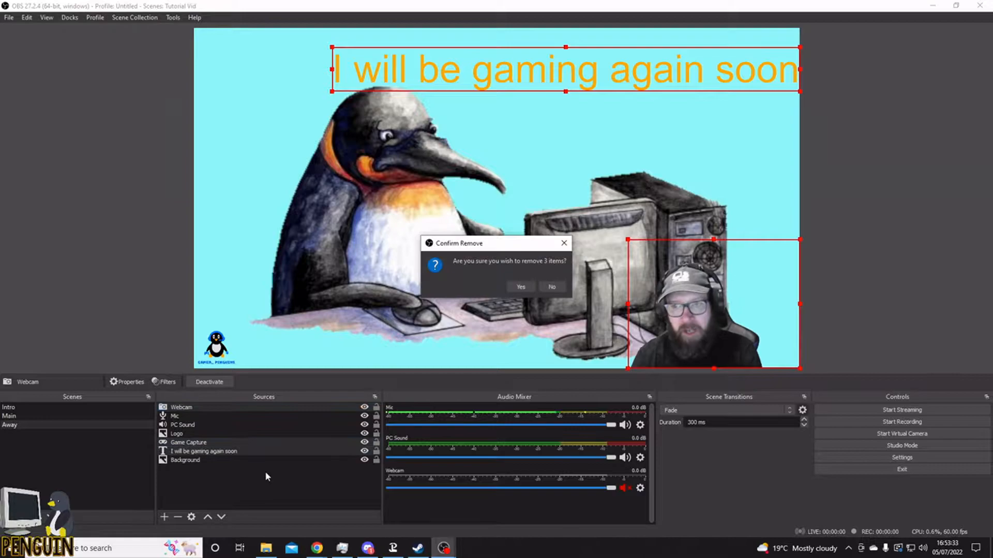
pyautogui.click(530, 291)
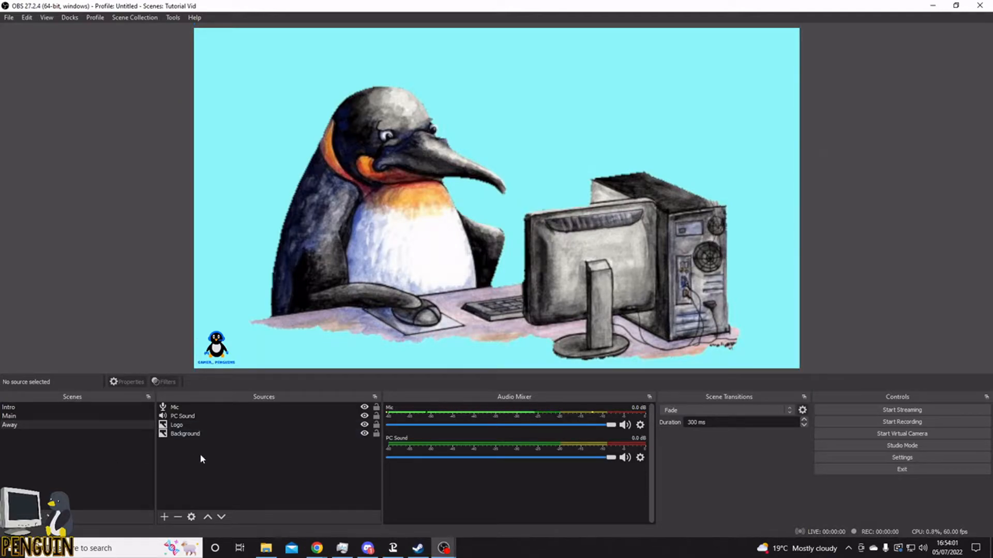
# Step: Copy the URL of the Countdown timer source in the Intro scene and close its properties
pyautogui.rightClick(230, 451)
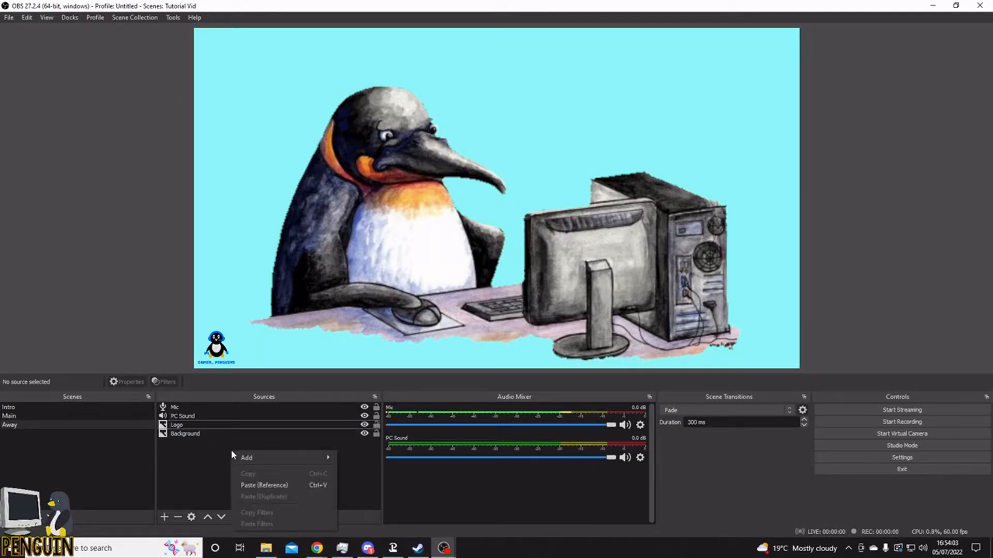
pyautogui.click(30, 406)
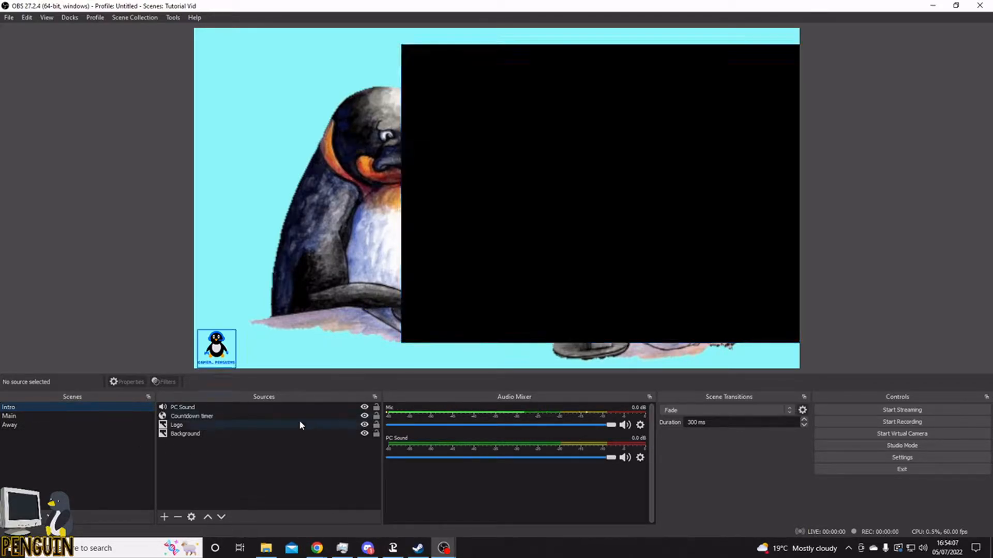
pyautogui.click(200, 417)
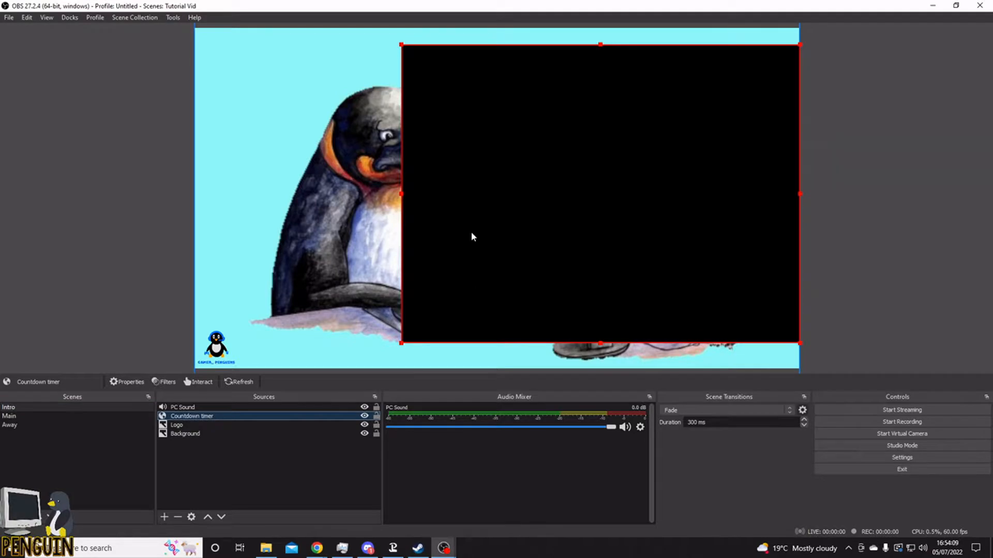
pyautogui.click(955, 258)
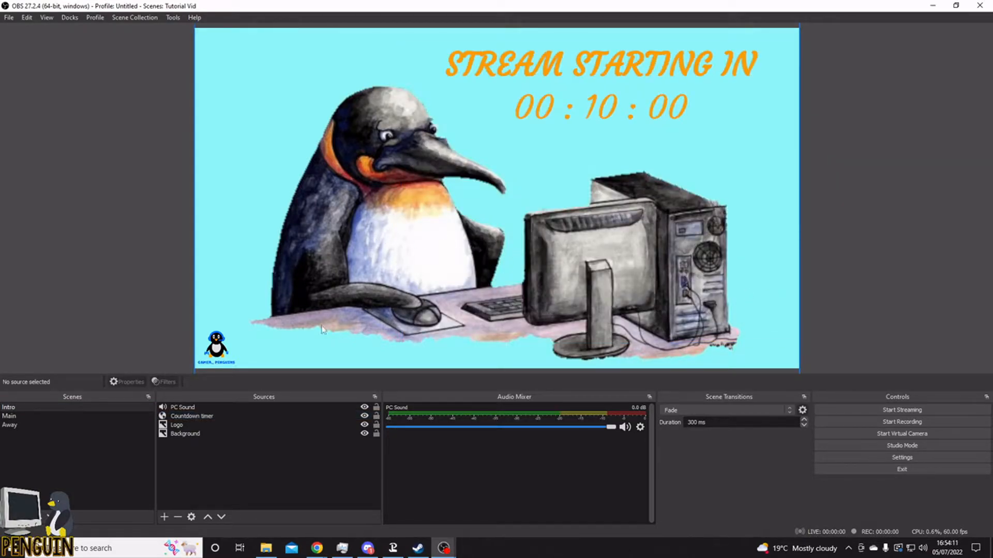
pyautogui.click(209, 415)
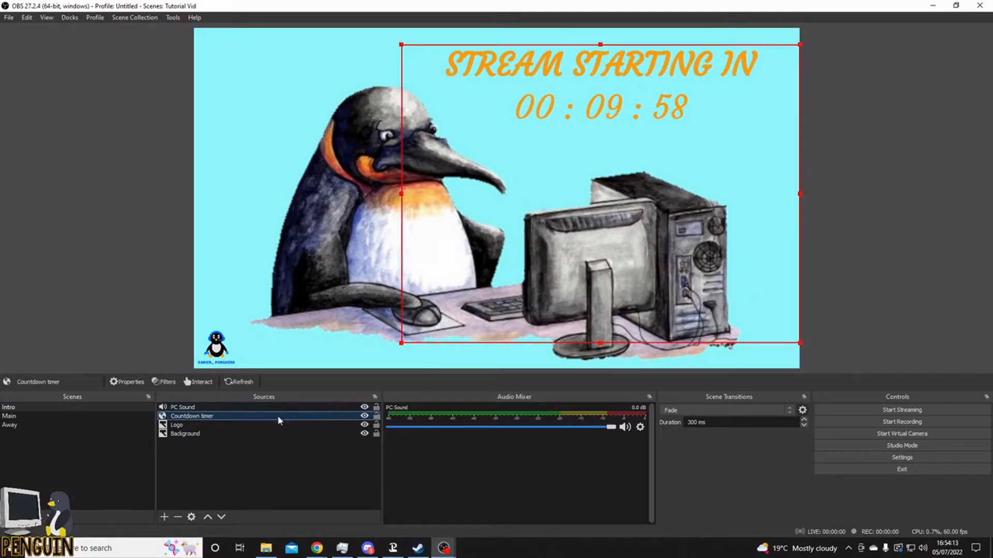
pyautogui.rightClick(221, 417)
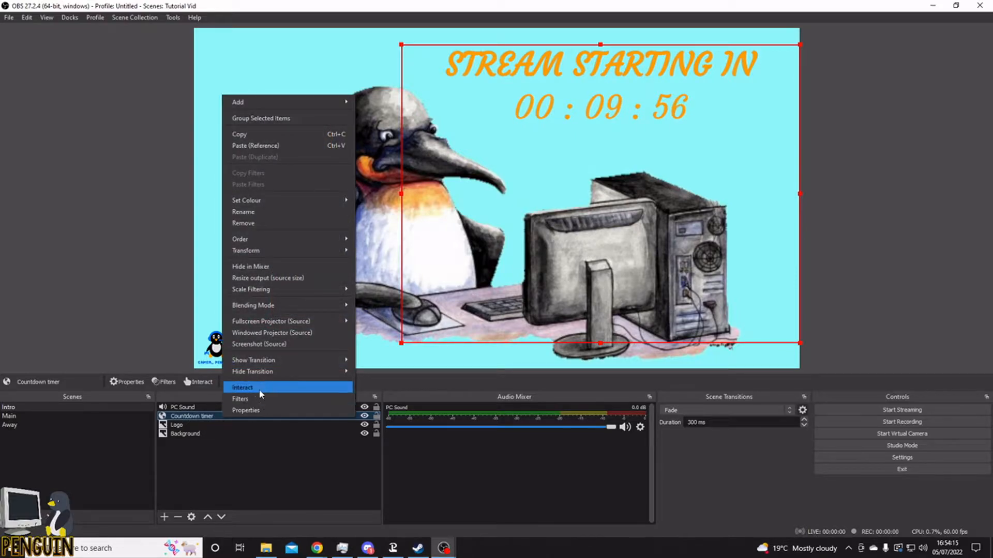
pyautogui.click(268, 409)
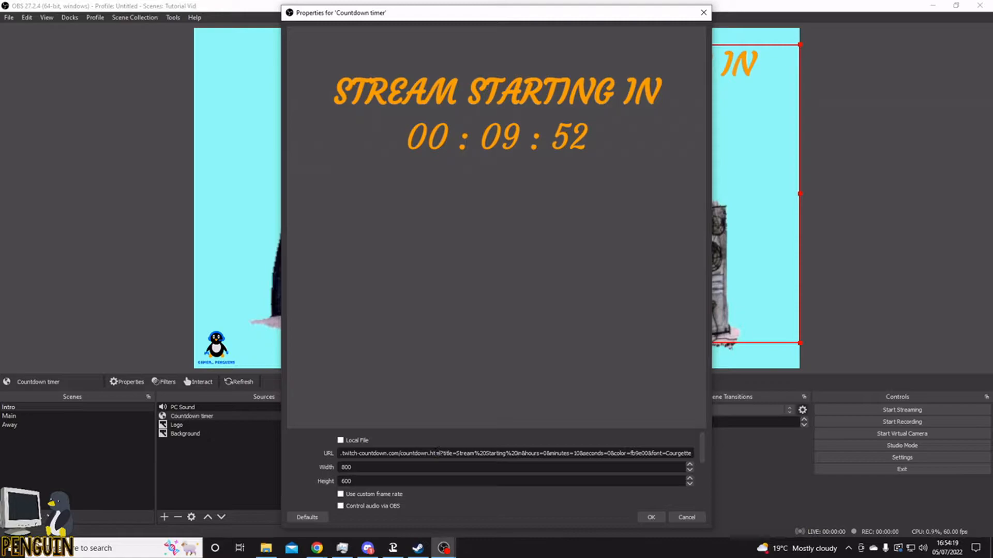
pyautogui.tripleClick(437, 453)
pyautogui.rightClick(435, 455)
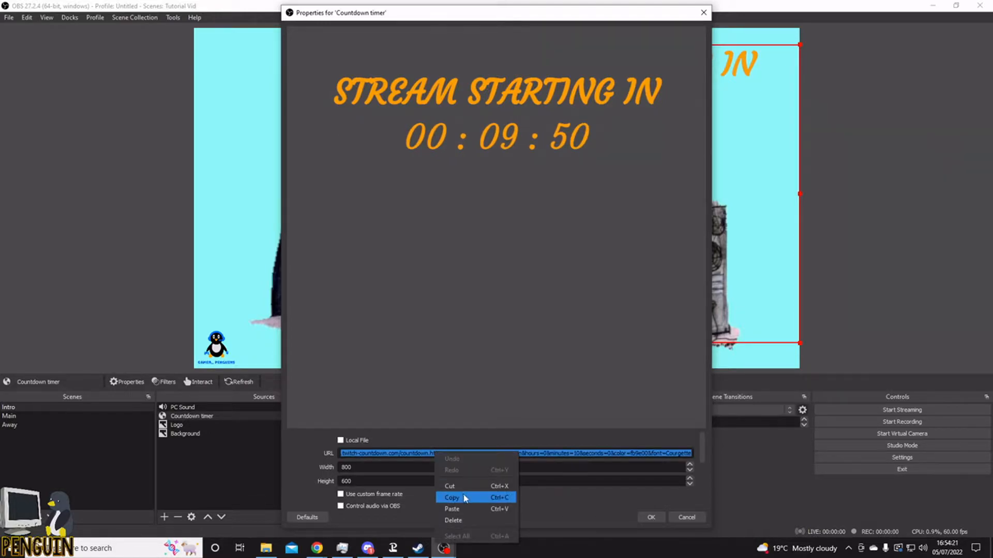
pyautogui.click(463, 494)
pyautogui.click(894, 283)
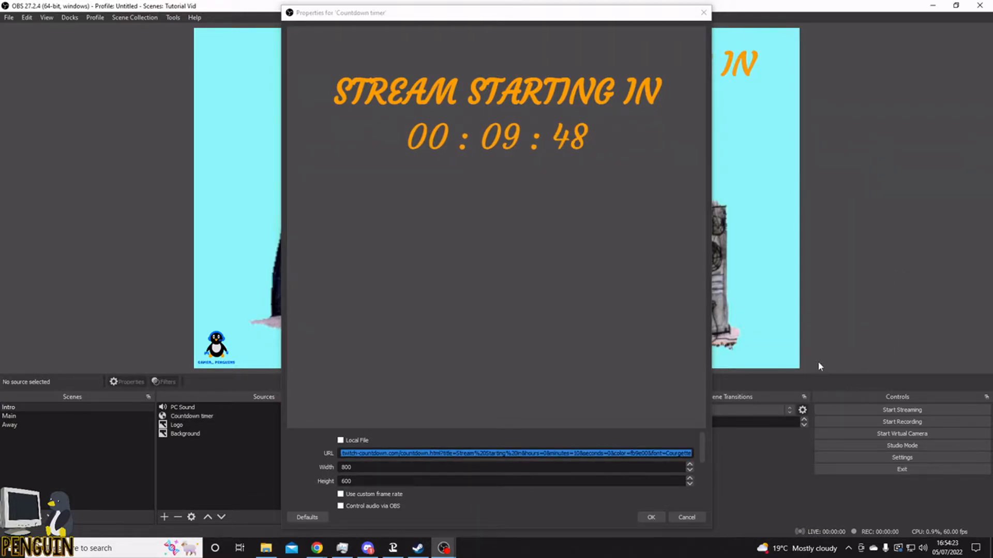
pyautogui.click(703, 13)
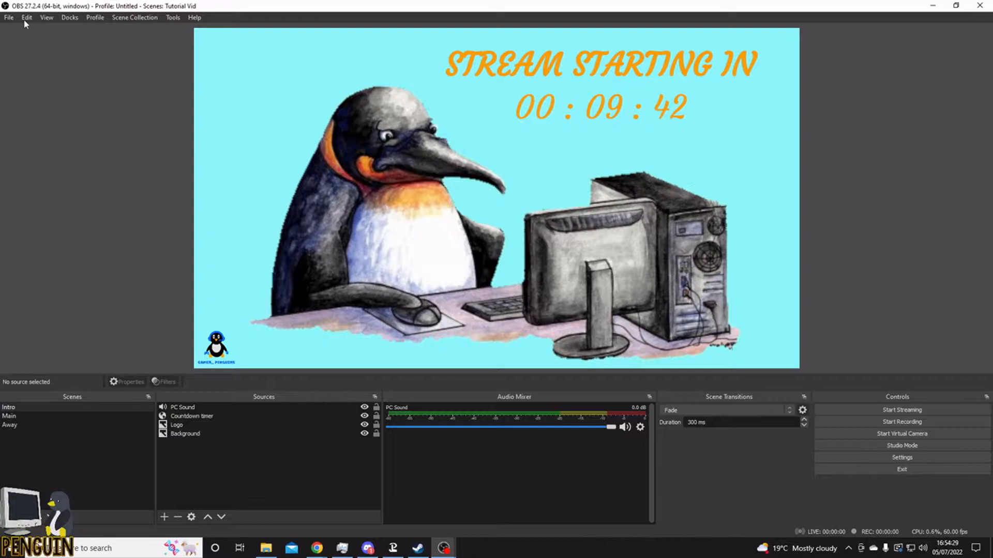
# Step: Add a new Browser source named "Away timer" to the Away scene
pyautogui.click(37, 432)
pyautogui.click(26, 424)
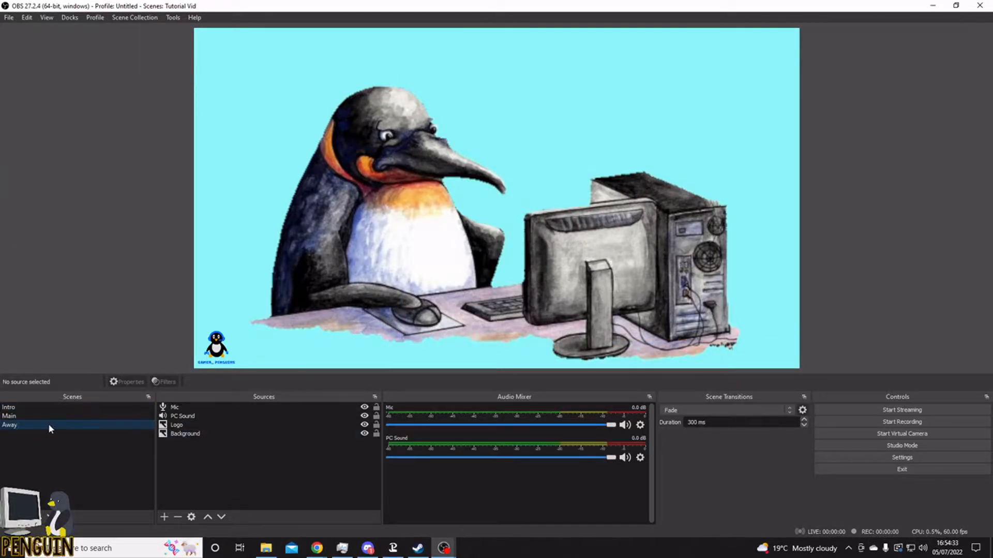
pyautogui.rightClick(213, 474)
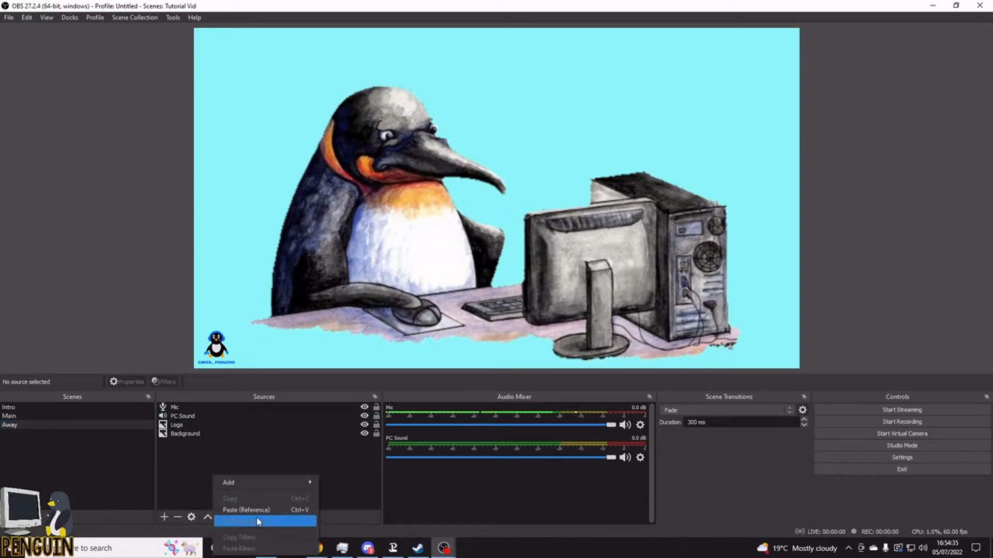
pyautogui.rightClick(191, 465)
pyautogui.moveTo(218, 468)
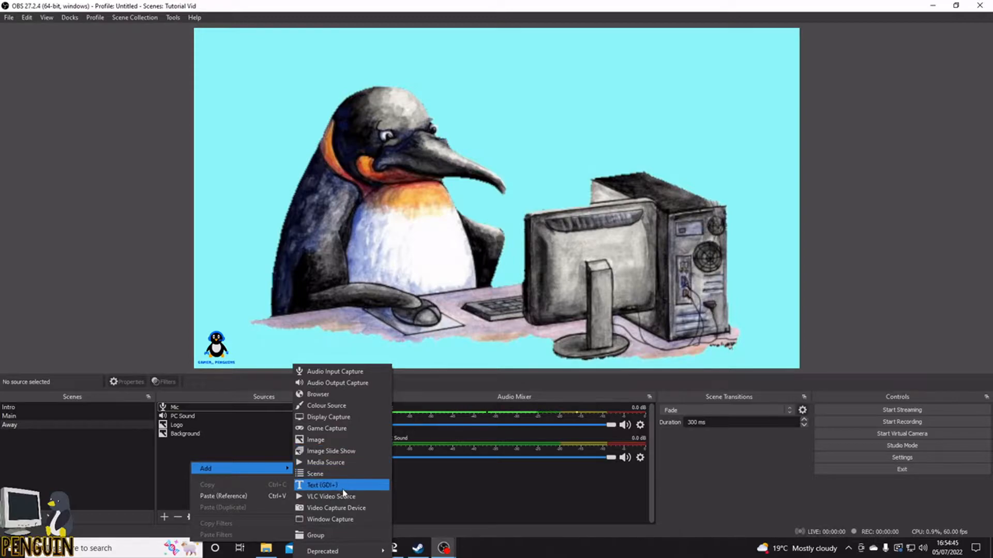
pyautogui.click(341, 395)
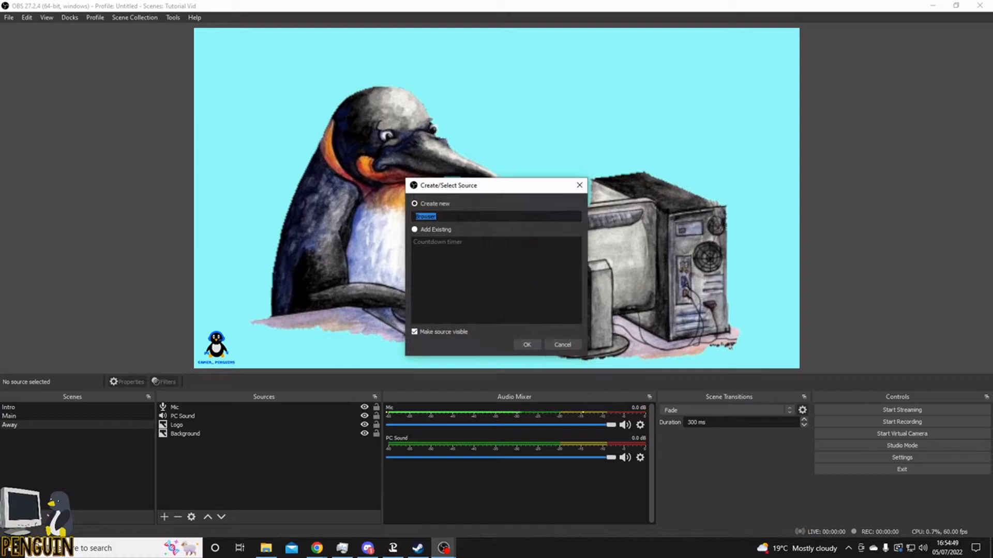
pyautogui.write('Away timer')
pyautogui.click(526, 344)
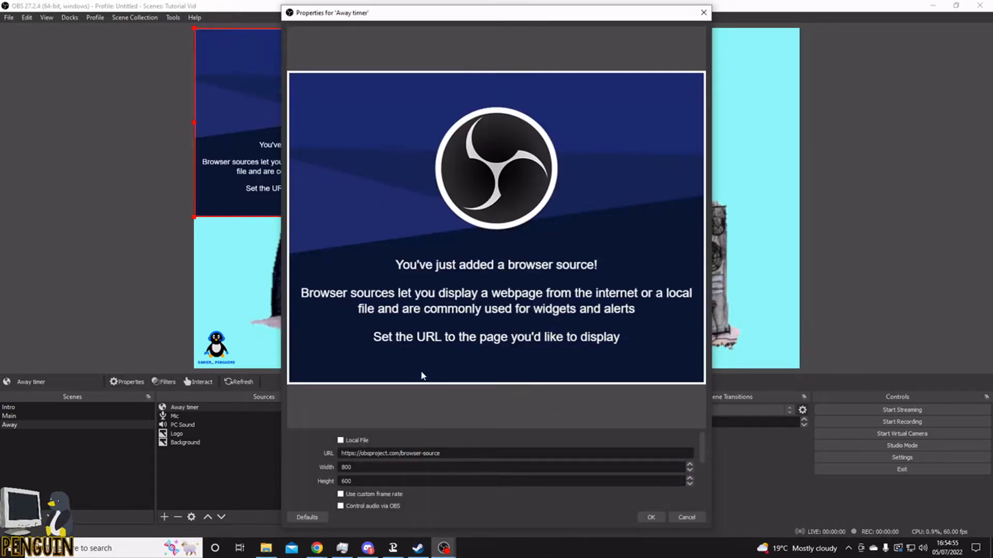
# Step: Replace the Away timer's default URL with the copied countdown URL and apply it
pyautogui.moveTo(443, 455); pyautogui.dragTo(312, 458)
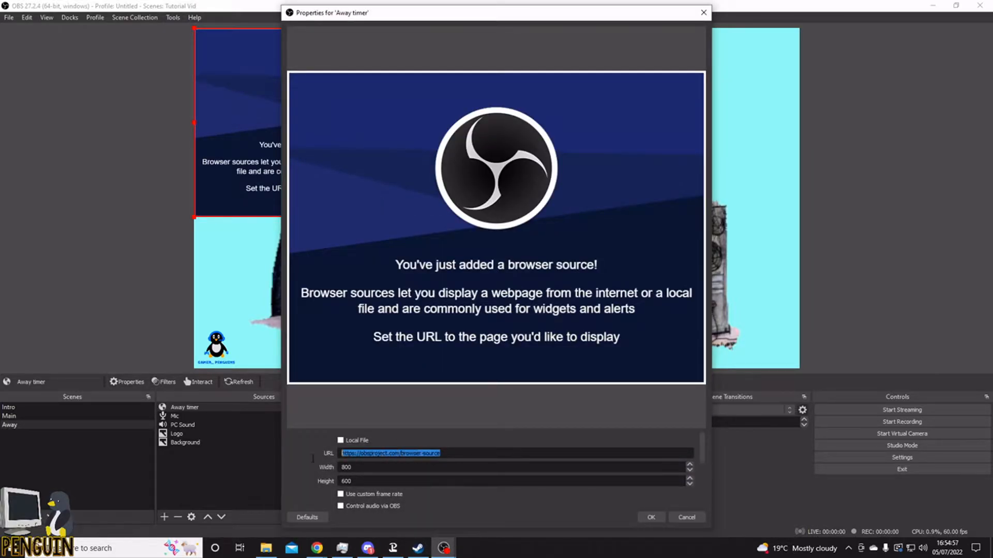
pyautogui.hotkey('ctrl', 'v')
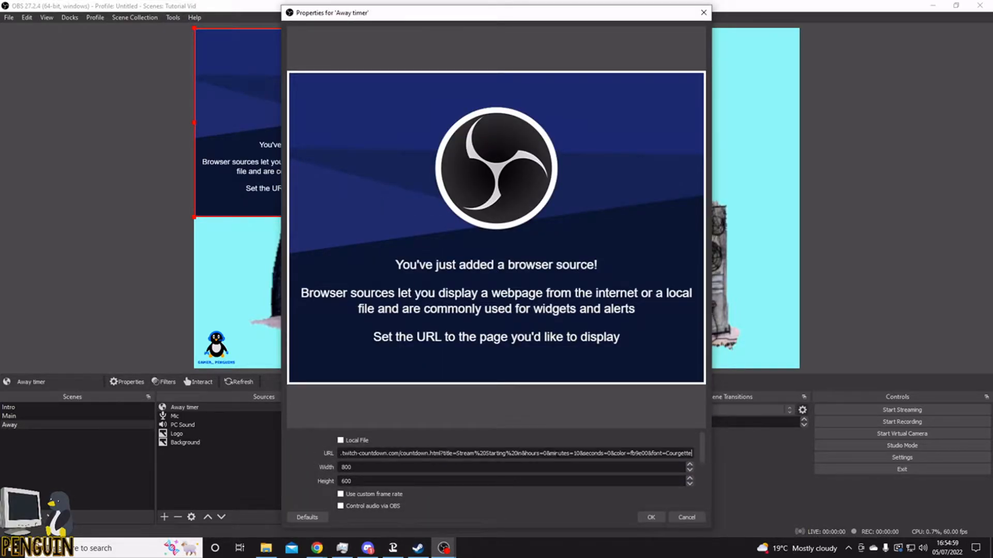
pyautogui.click(653, 515)
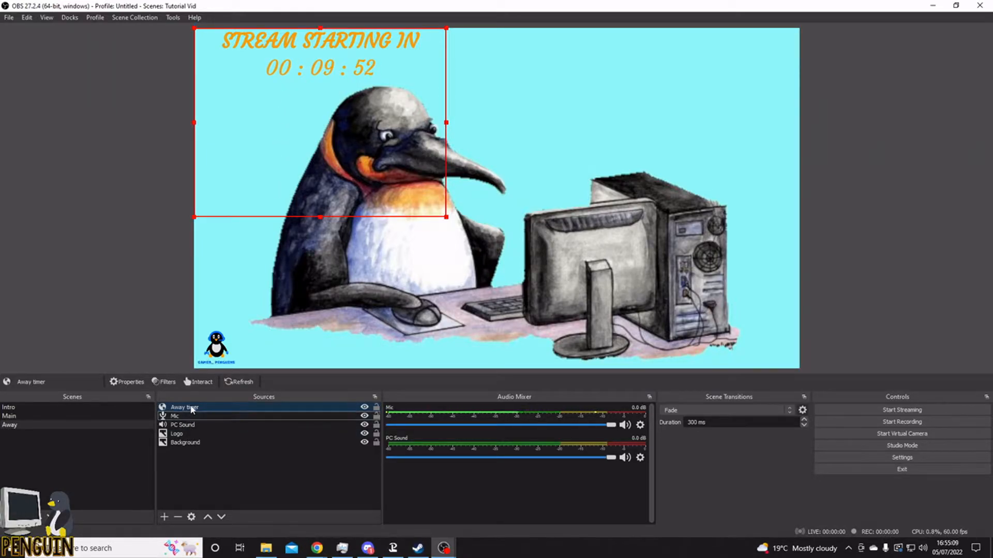
# Step: Reopen the Away timer's properties and replace "Stream" with "Be" in the title part of its URL
pyautogui.click(224, 409)
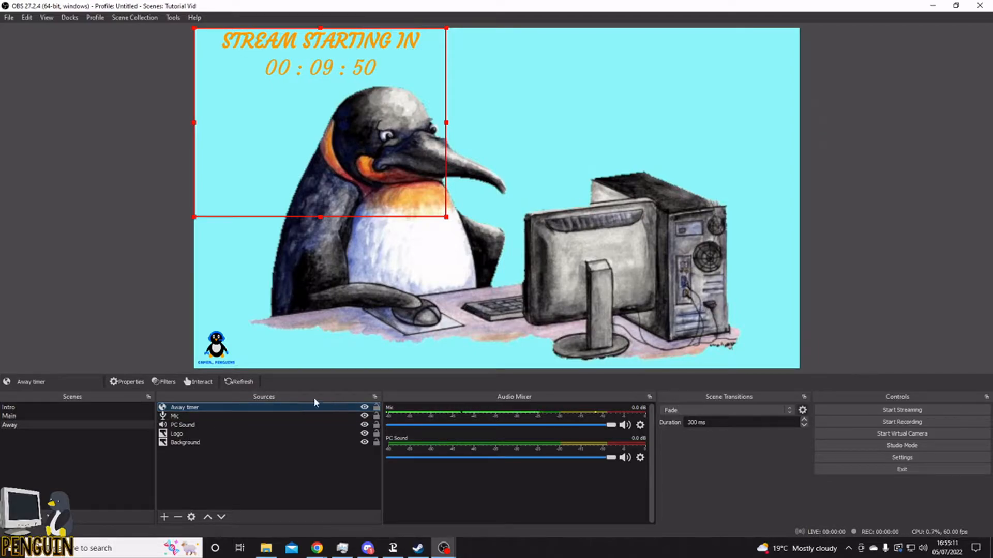
pyautogui.click(127, 382)
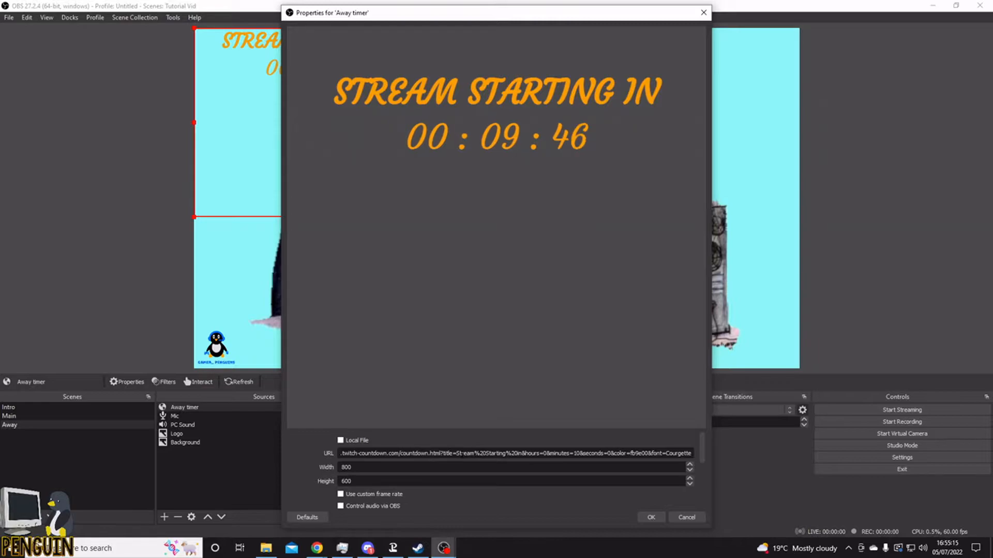
pyautogui.moveTo(457, 454); pyautogui.dragTo(524, 457)
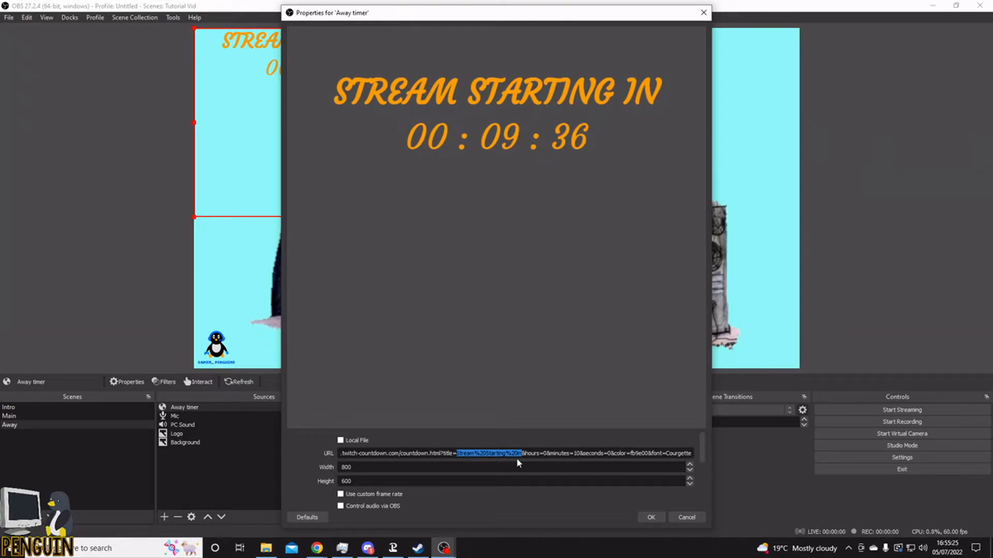
pyautogui.click(474, 454)
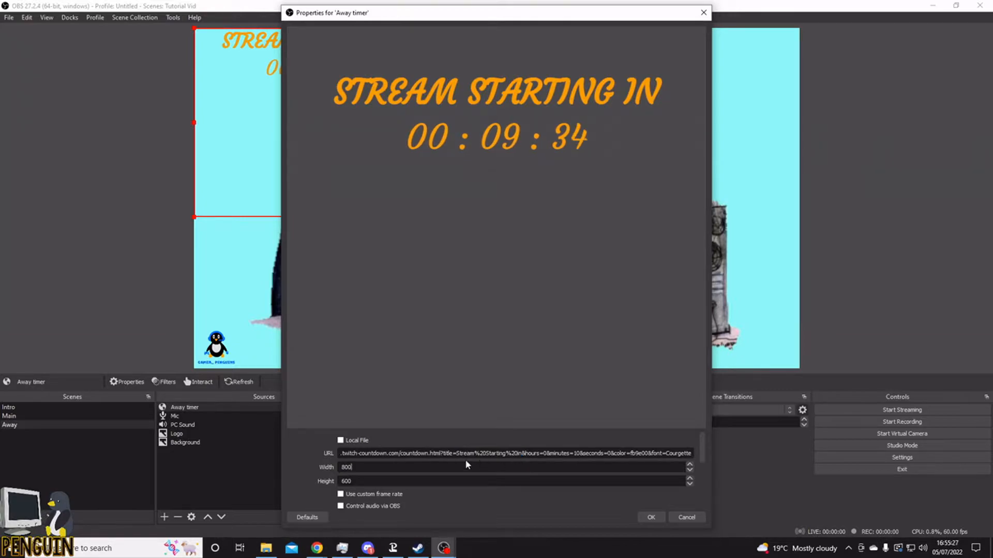
pyautogui.doubleClick(467, 454)
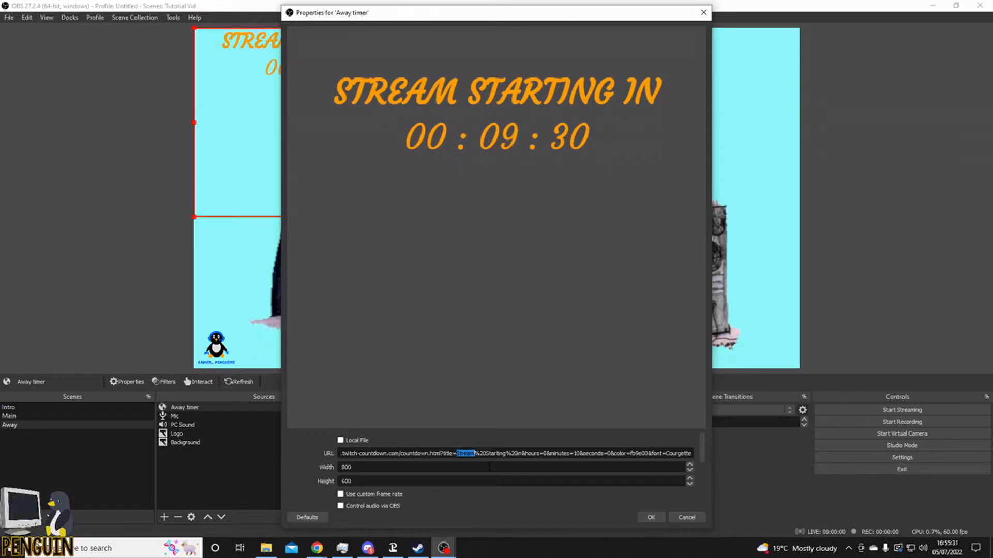
pyautogui.write('Be')
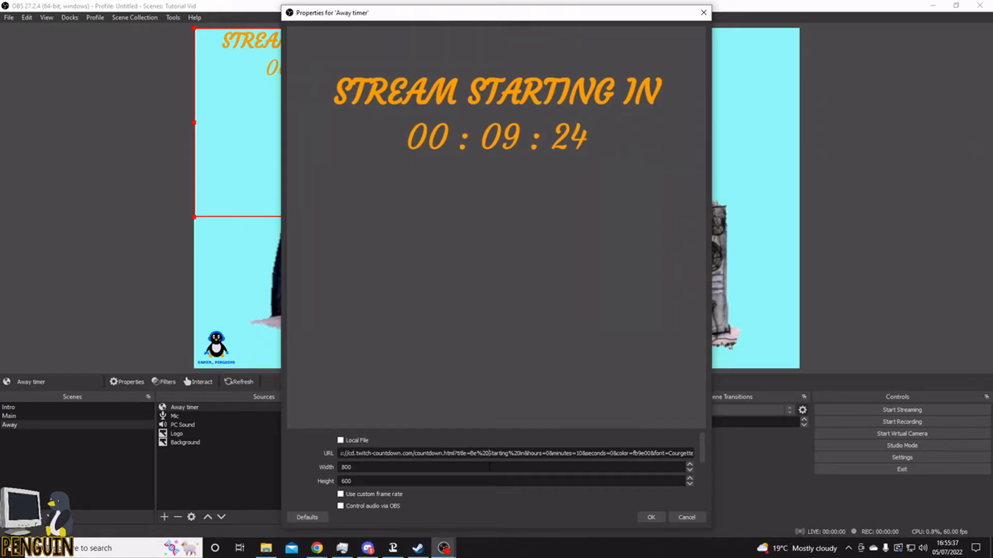
# Step: Replace "Starting" with "Back" in the URL title so it reads "Be%20Back%20in", and apply the change
pyautogui.hotkey('shift', 'Right')
pyautogui.hotkey('shift', 'Right')
pyautogui.hotkey('shift', 'Right')
pyautogui.hotkey('shift', 'Right')
pyautogui.hotkey('shift', 'Right')
pyautogui.write('bac')
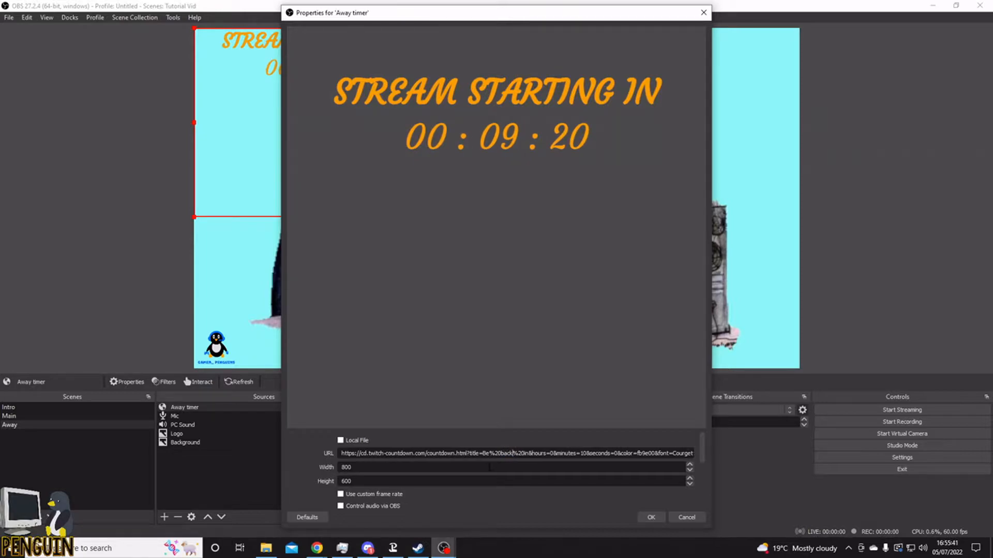
pyautogui.press('BackSpace')
pyautogui.press('BackSpace')
pyautogui.press('BackSpace')
pyautogui.write('Back')
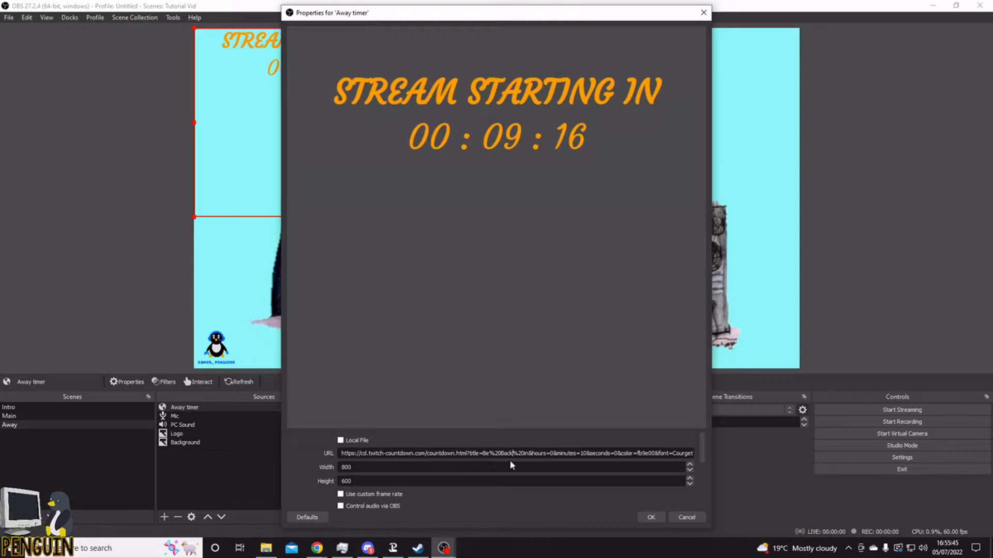
pyautogui.click(652, 518)
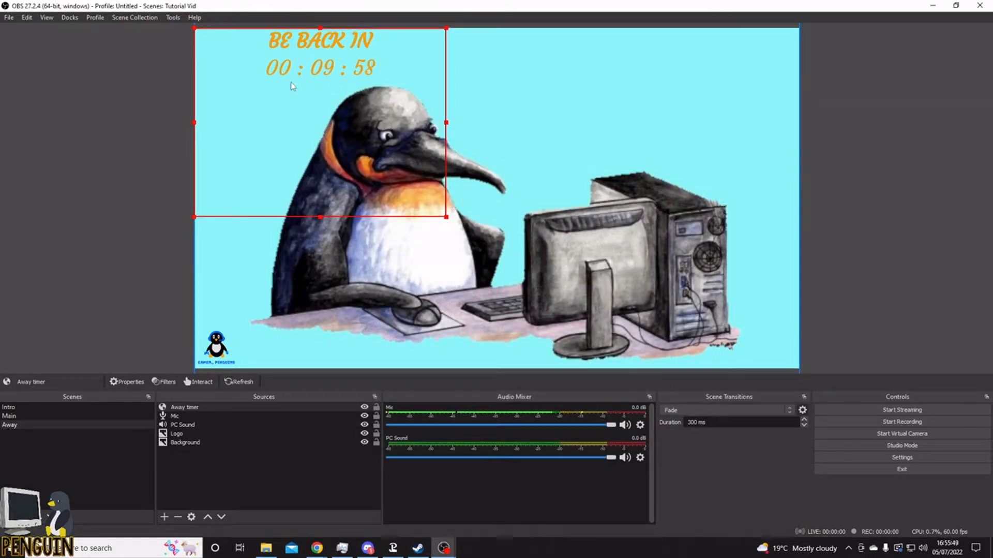
pyautogui.click(876, 229)
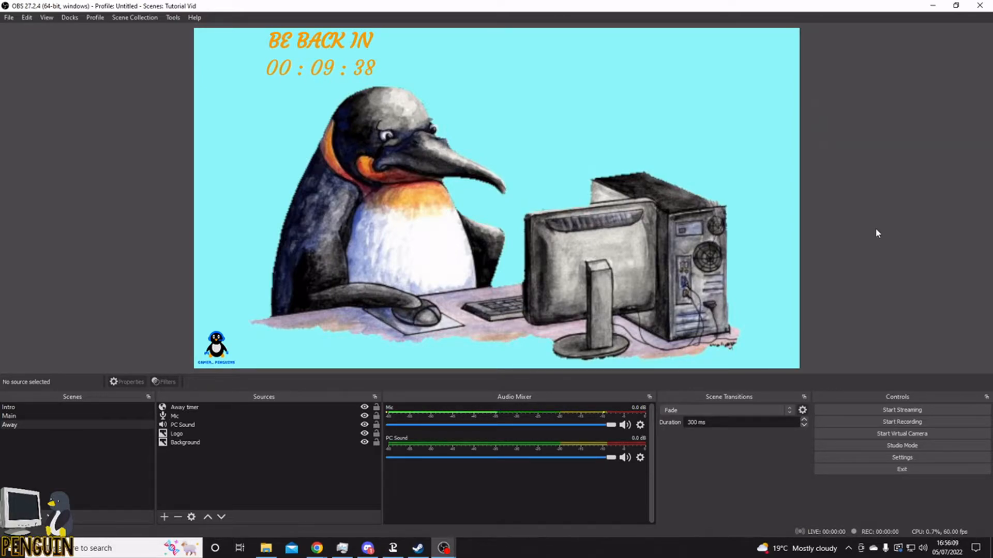
# Step: Set the minutes value in the Away timer's URL to 5 and apply it
pyautogui.click(199, 408)
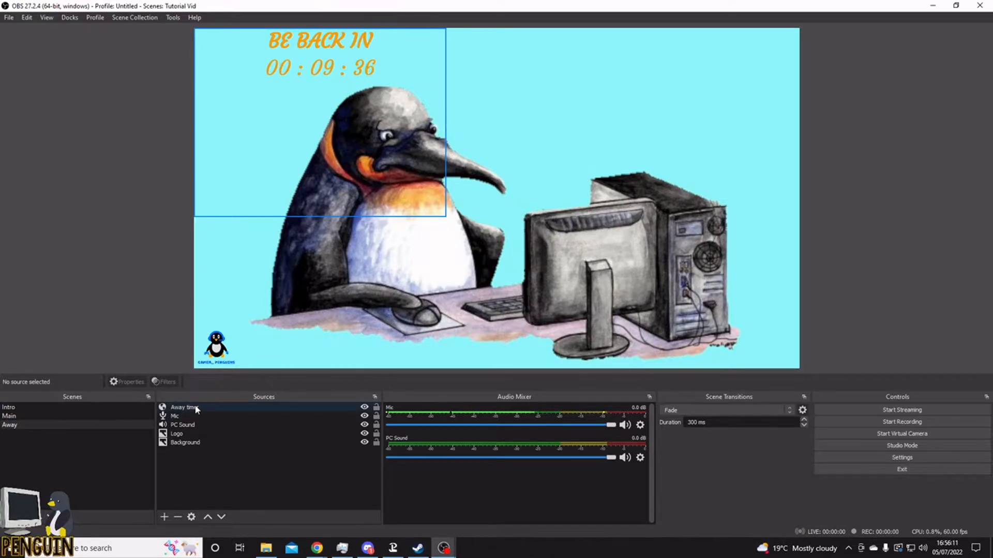
pyautogui.click(127, 382)
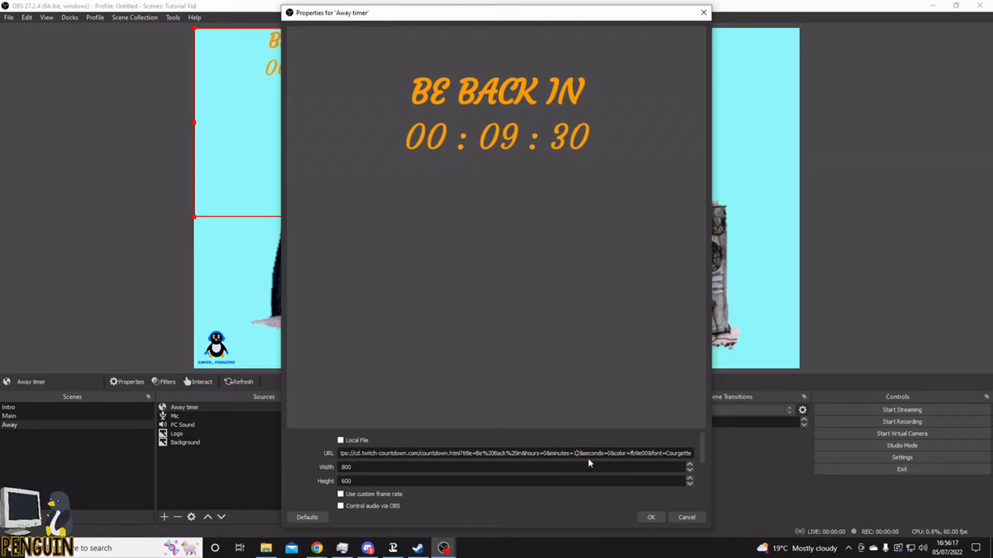
pyautogui.press('Right')
pyautogui.press('BackSpace')
pyautogui.press('BackSpace')
pyautogui.write('5')
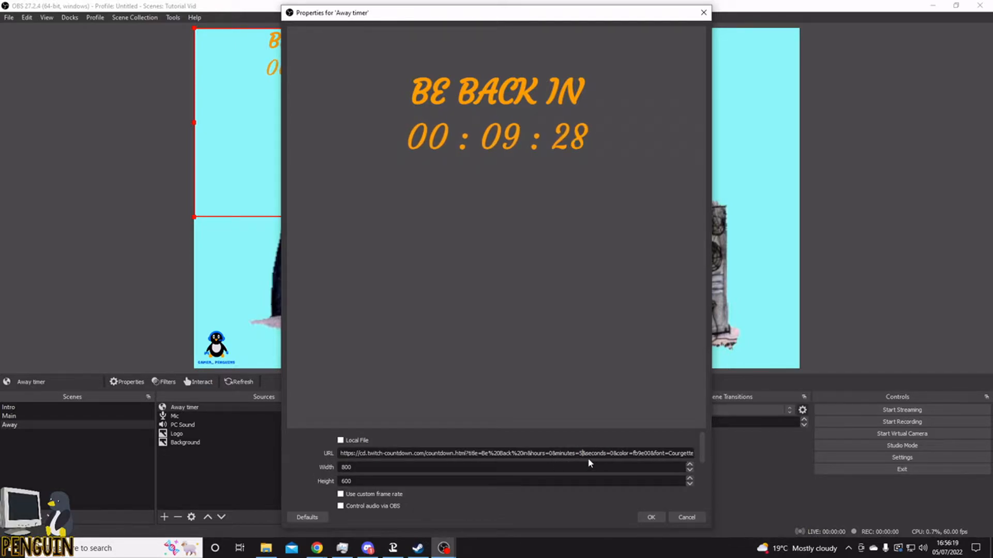
pyautogui.click(651, 518)
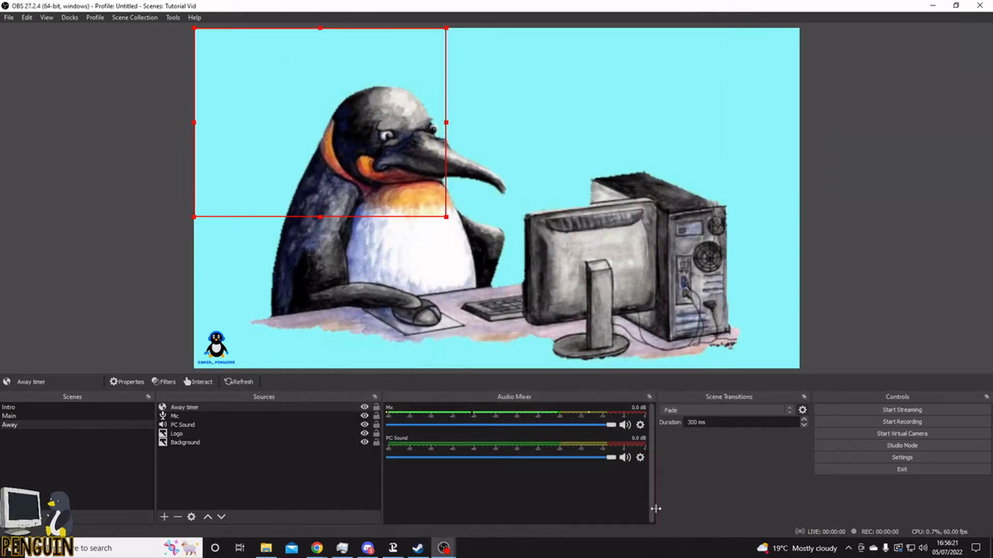
pyautogui.click(877, 328)
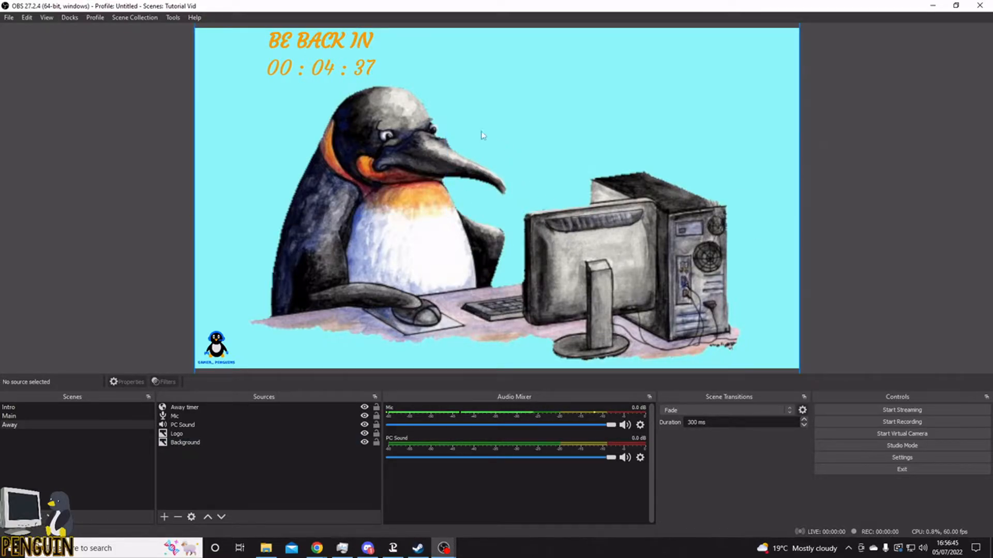
pyautogui.rightClick(235, 468)
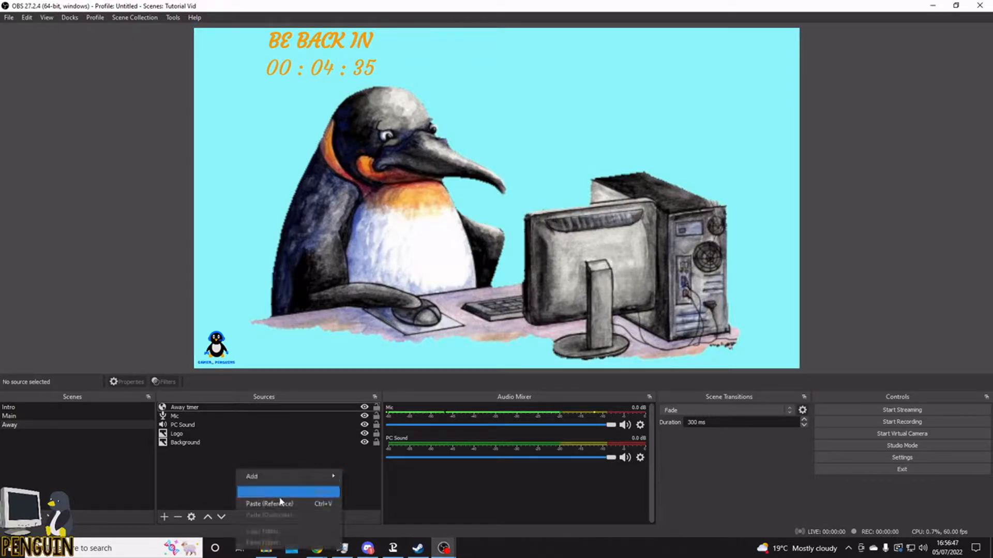
pyautogui.moveTo(295, 481)
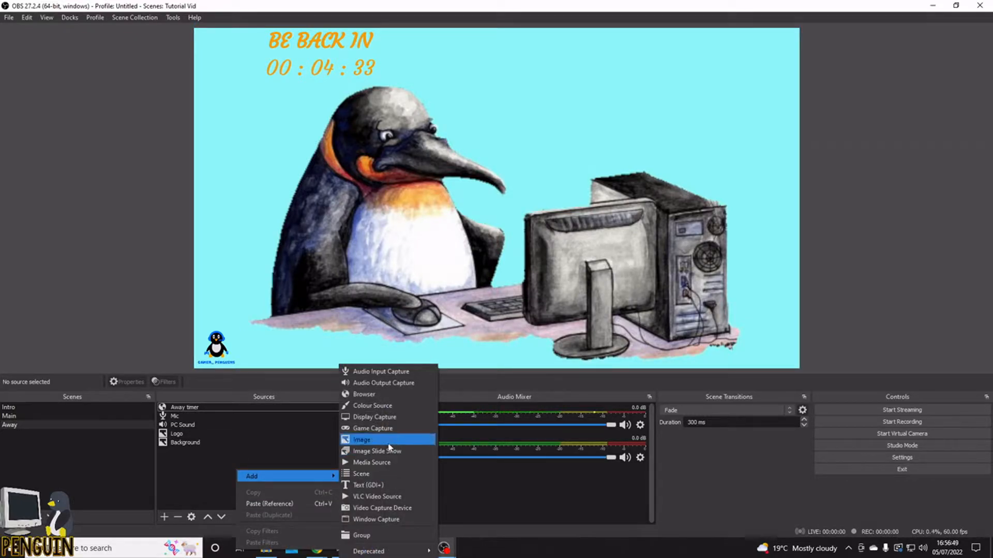
pyautogui.click(364, 440)
pyautogui.click(519, 345)
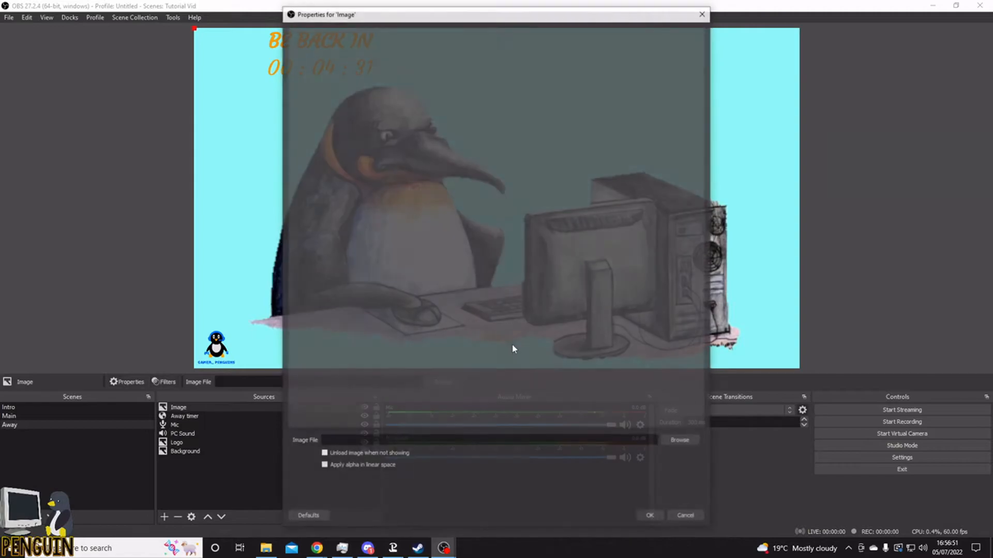
pyautogui.click(685, 518)
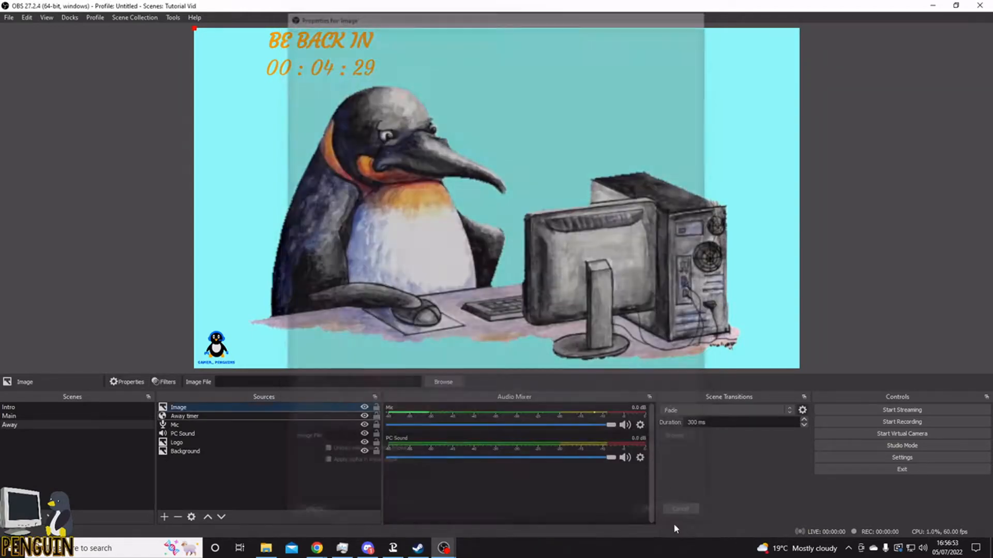
pyautogui.rightClick(206, 409)
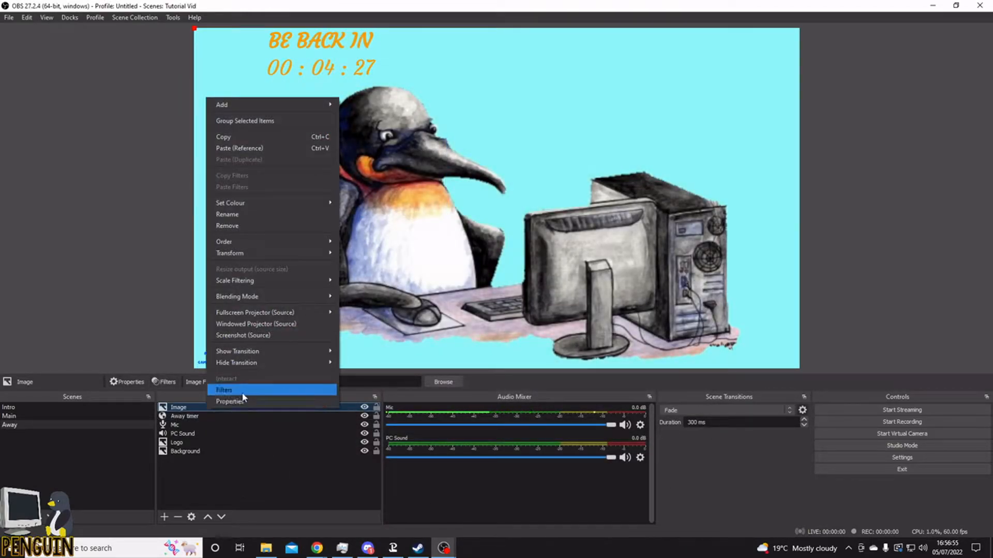
pyautogui.click(248, 225)
pyautogui.press('Return')
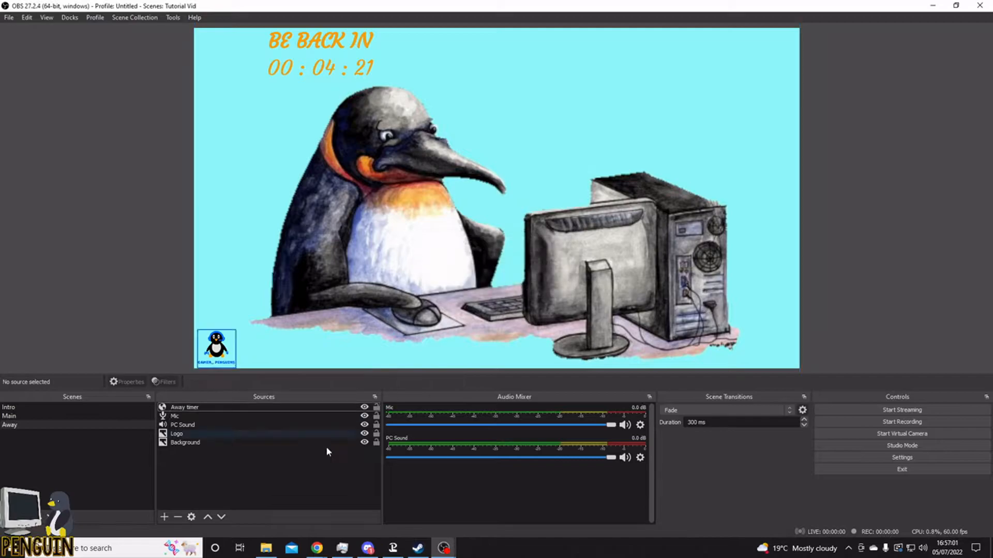
# Step: Add a new image source named "TV Image" to the Away scene
pyautogui.rightClick(223, 471)
pyautogui.moveTo(243, 478)
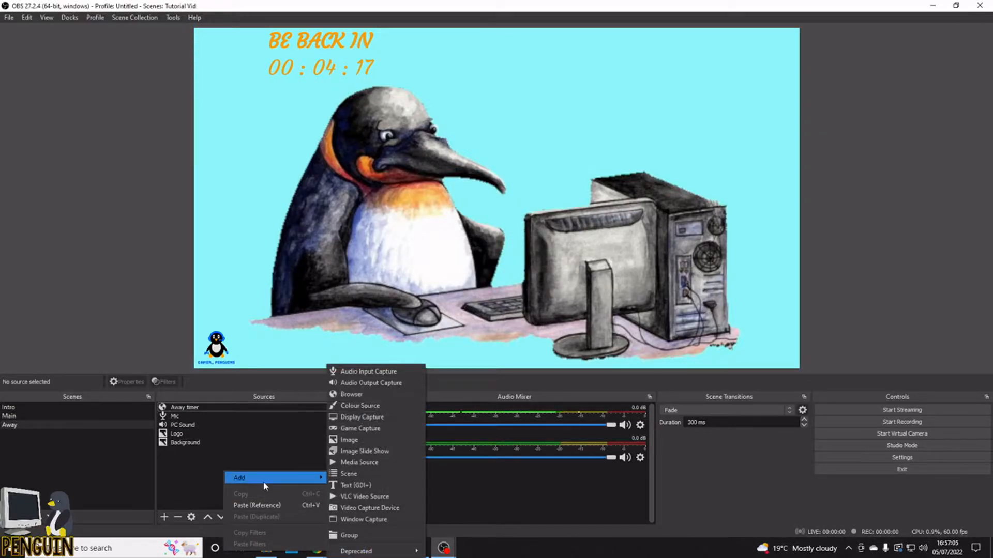
pyautogui.click(361, 448)
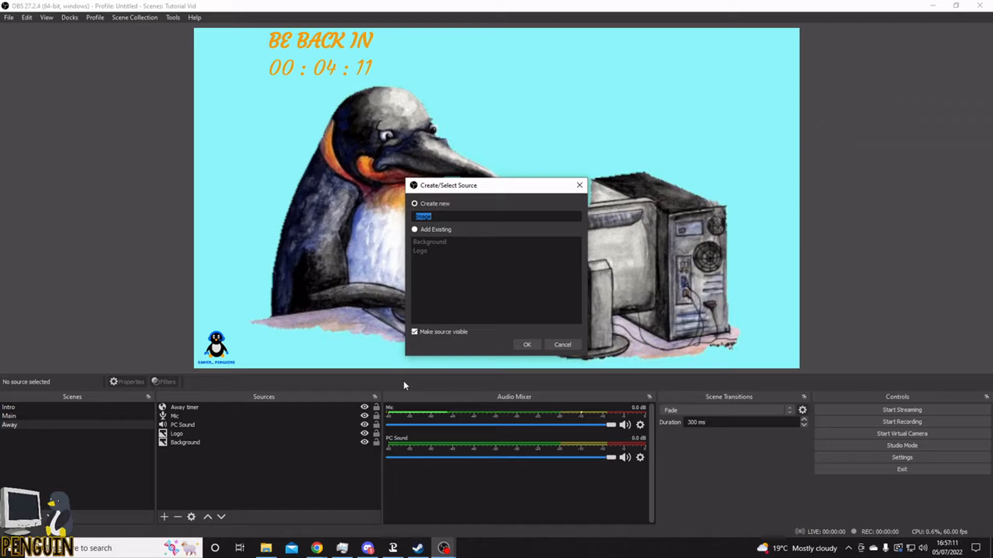
pyautogui.write('TV vba')
pyautogui.press('BackSpace')
pyautogui.press('BackSpace')
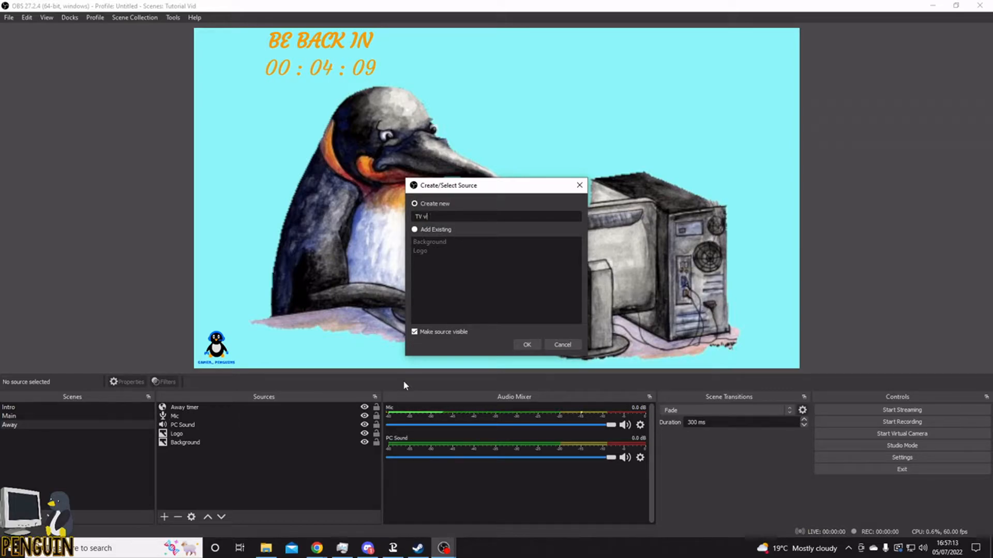
pyautogui.write('Immge')
pyautogui.press('Return')
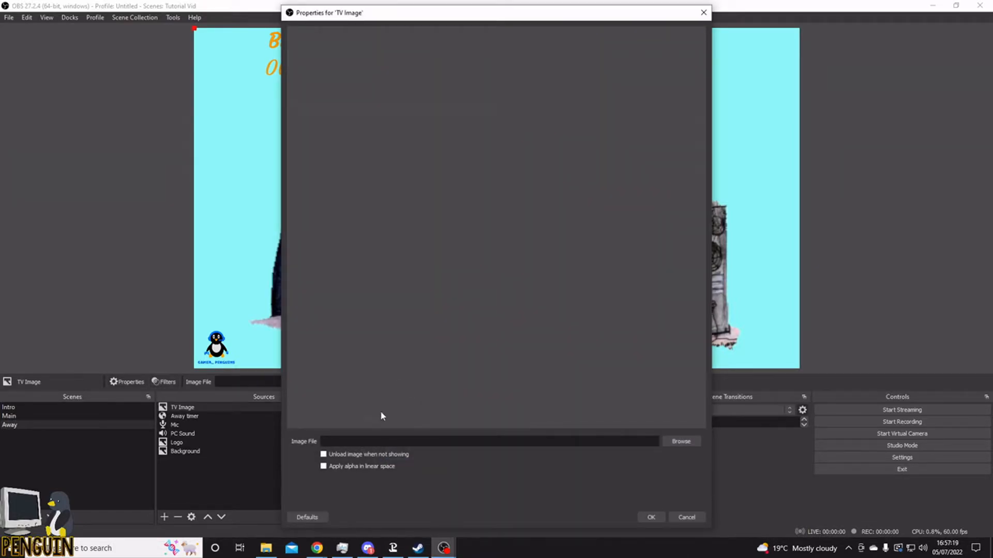
# Step: Load TV-removebg-preview.png from C:/Twitch Stuff/OBS as the TV Image source's file and apply it
pyautogui.click(681, 441)
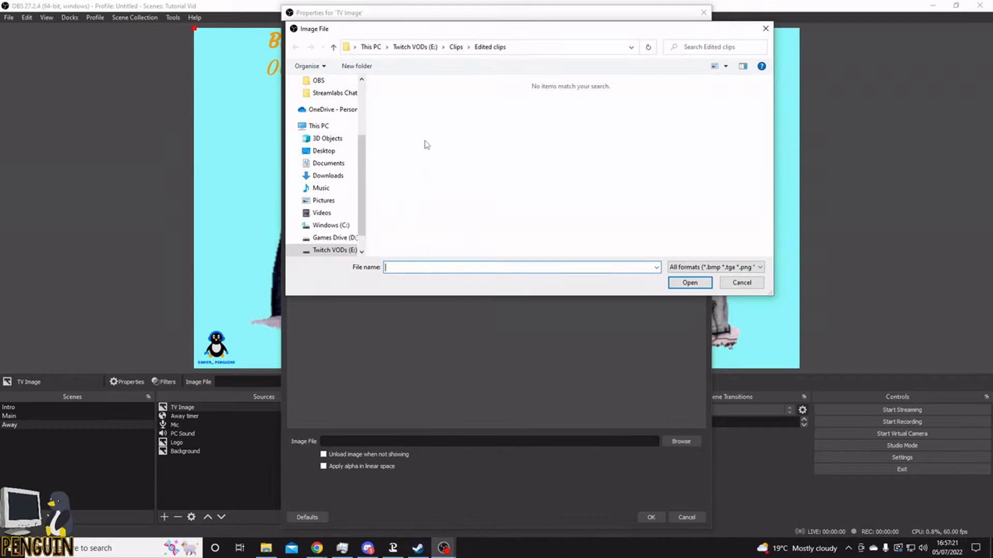
pyautogui.scroll(3, 325, 165)
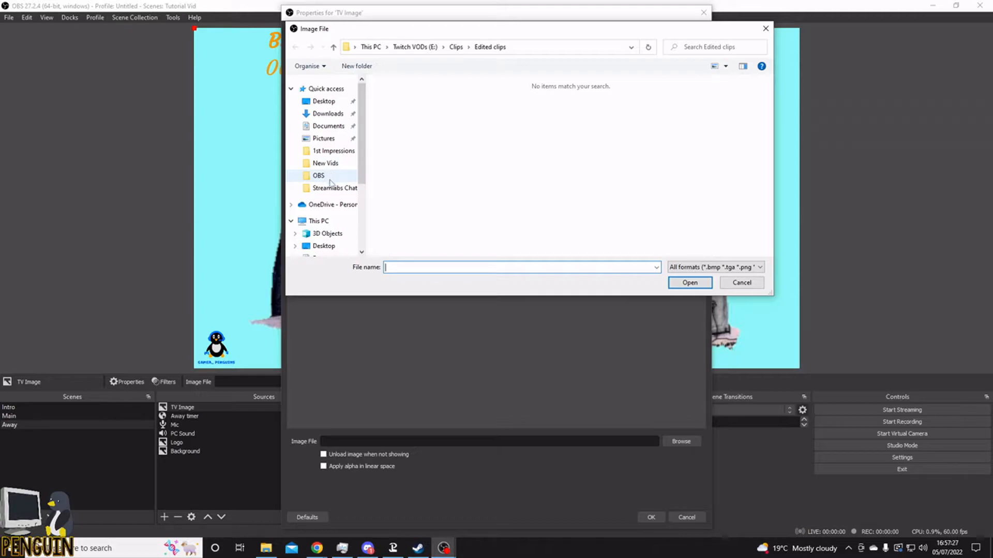
pyautogui.scroll(-3, 330, 180)
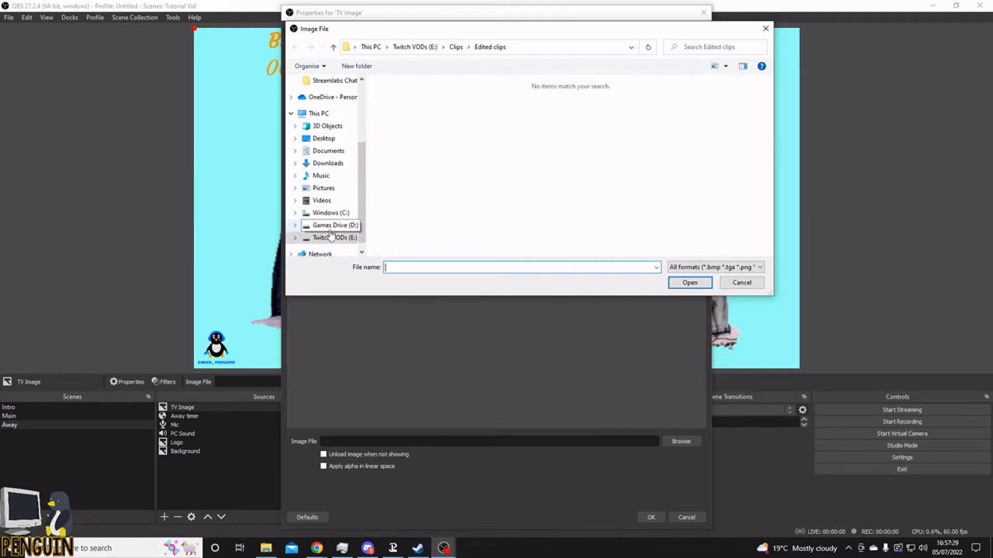
pyautogui.click(328, 224)
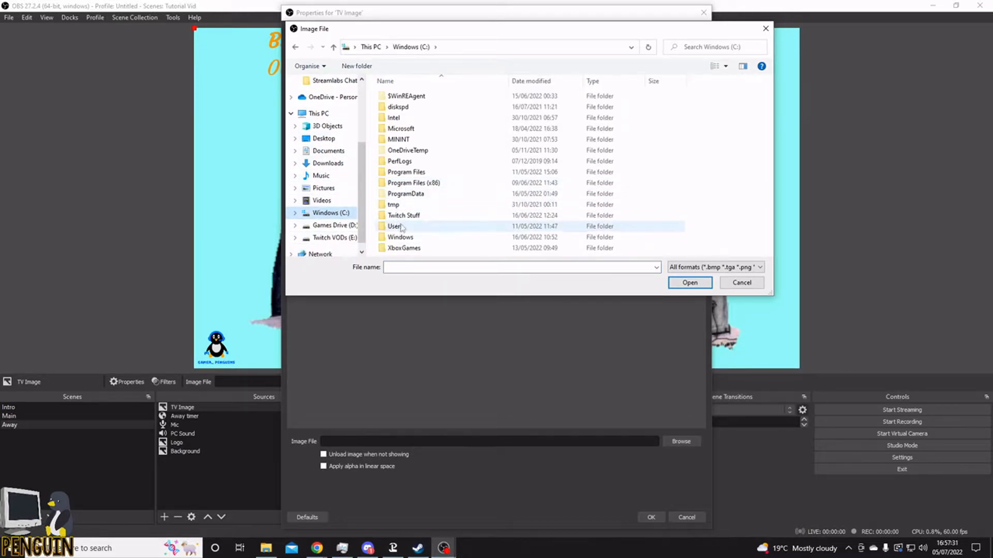
pyautogui.doubleClick(403, 215)
pyautogui.doubleClick(468, 112)
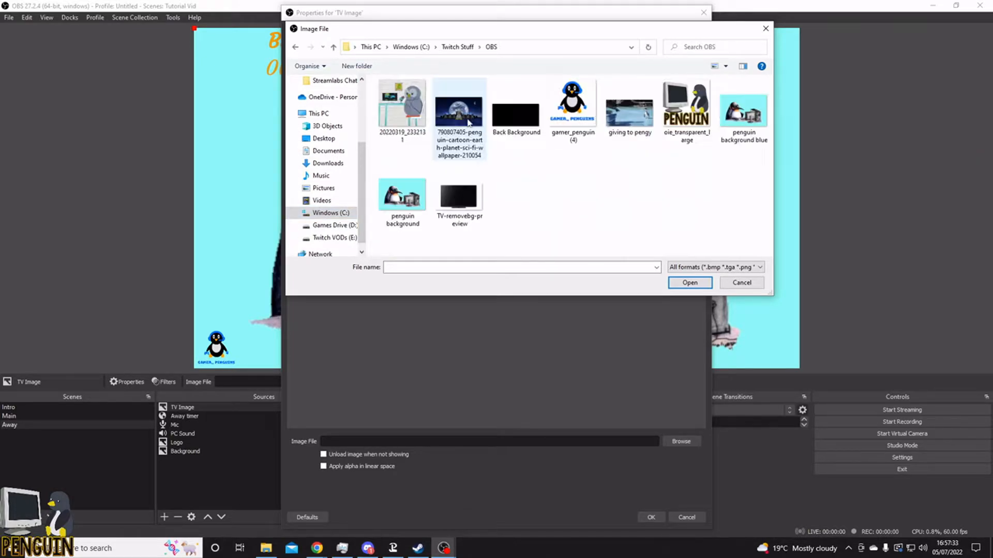
pyautogui.click(458, 198)
pyautogui.click(691, 283)
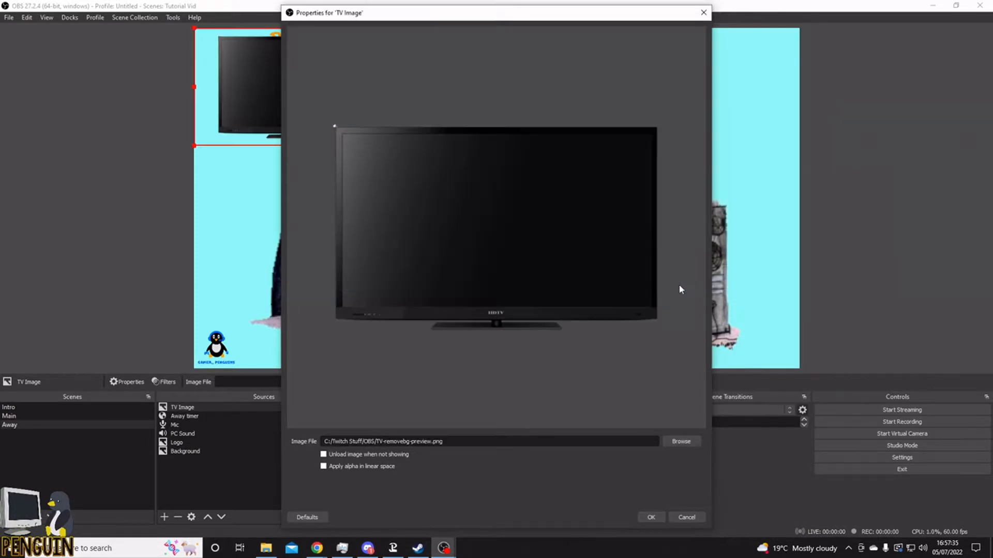
pyautogui.click(652, 517)
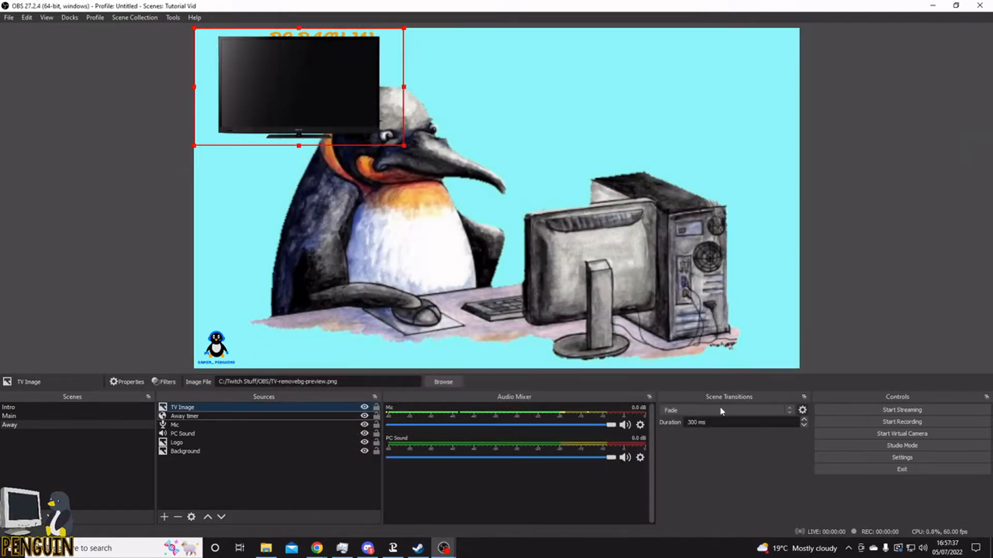
# Step: Move the TV image to the lower-right corner of the canvas and enlarge it to cover the computer in the background
pyautogui.moveTo(351, 81); pyautogui.dragTo(765, 314)
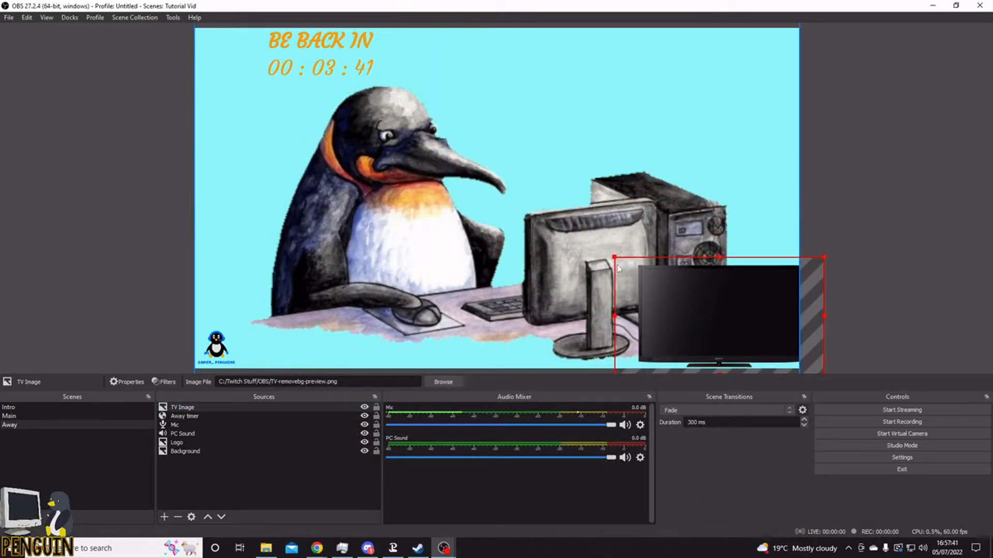
pyautogui.moveTo(615, 257); pyautogui.dragTo(488, 148)
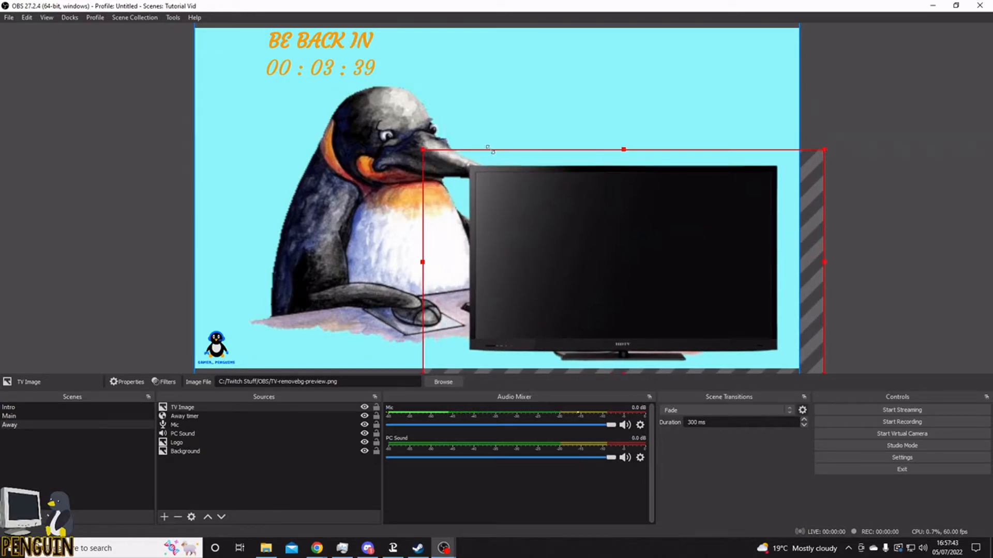
pyautogui.moveTo(592, 249); pyautogui.dragTo(613, 252)
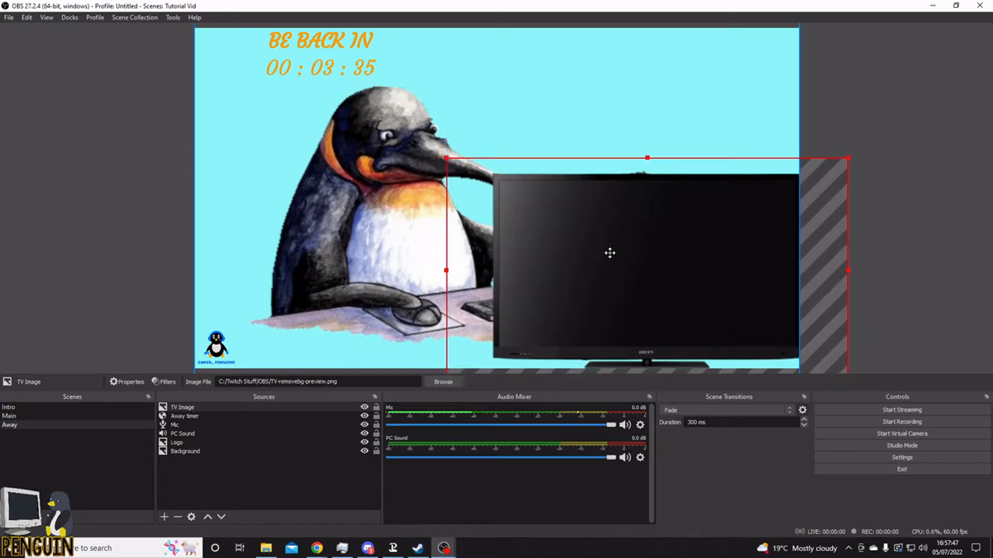
pyautogui.moveTo(446, 157); pyautogui.dragTo(446, 157)
pyautogui.click(456, 163)
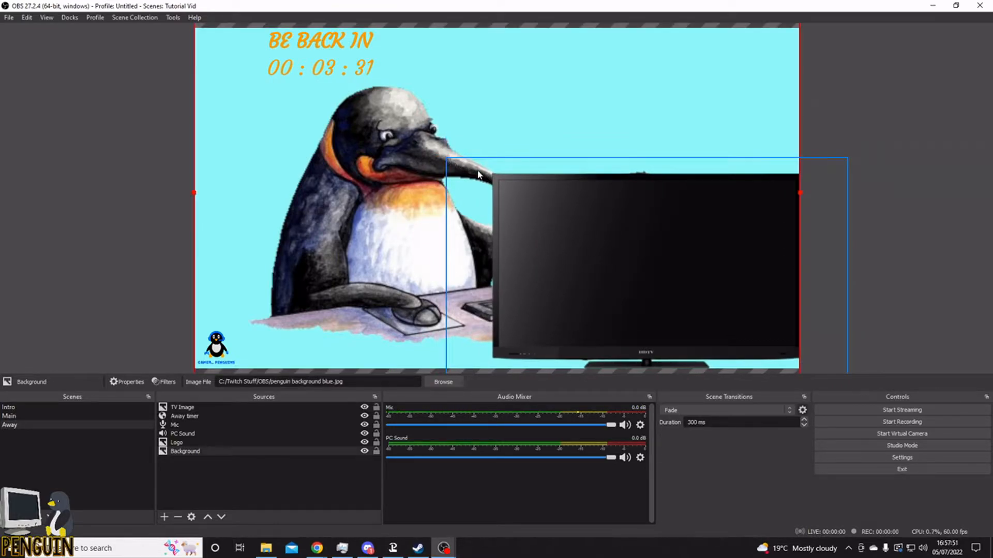
pyautogui.click(576, 217)
pyautogui.moveTo(446, 155); pyautogui.dragTo(422, 133)
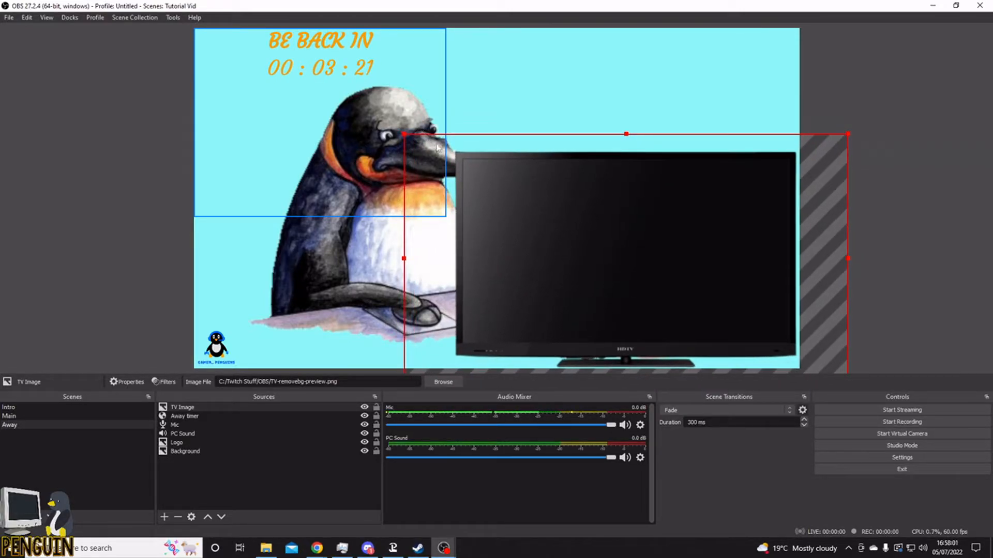
pyautogui.click(906, 259)
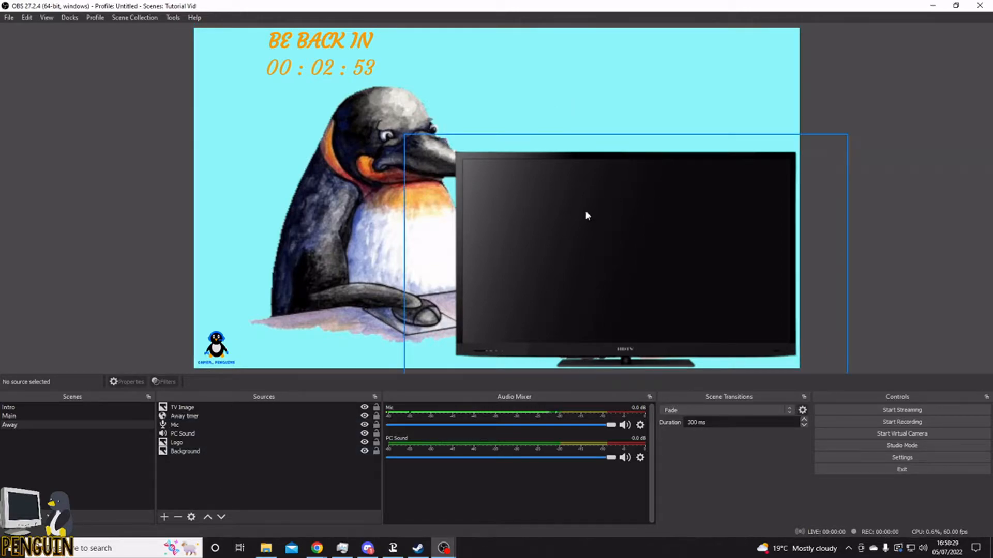
# Step: Add a new VLC Video Source named "Clips" to the Away scene
pyautogui.rightClick(202, 483)
pyautogui.moveTo(253, 410)
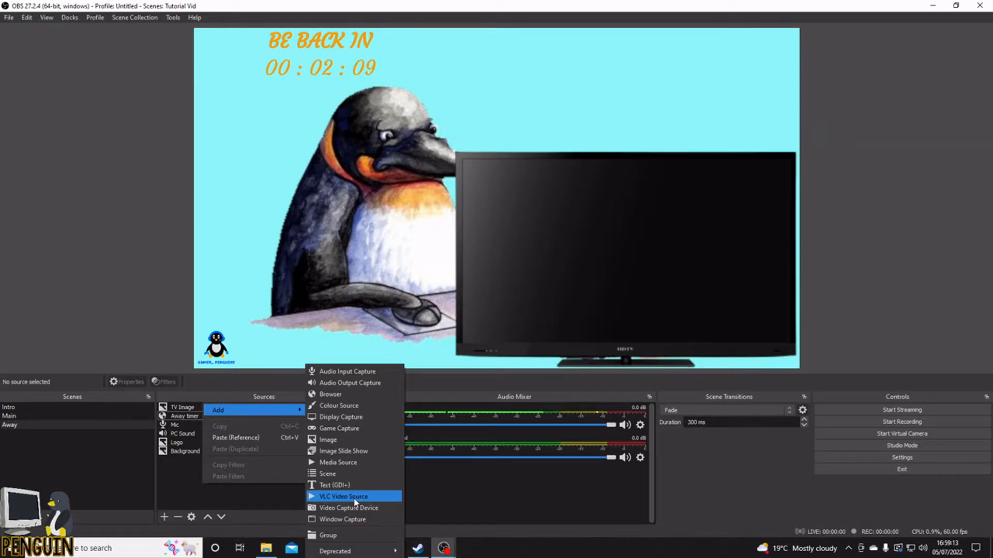
pyautogui.click(355, 497)
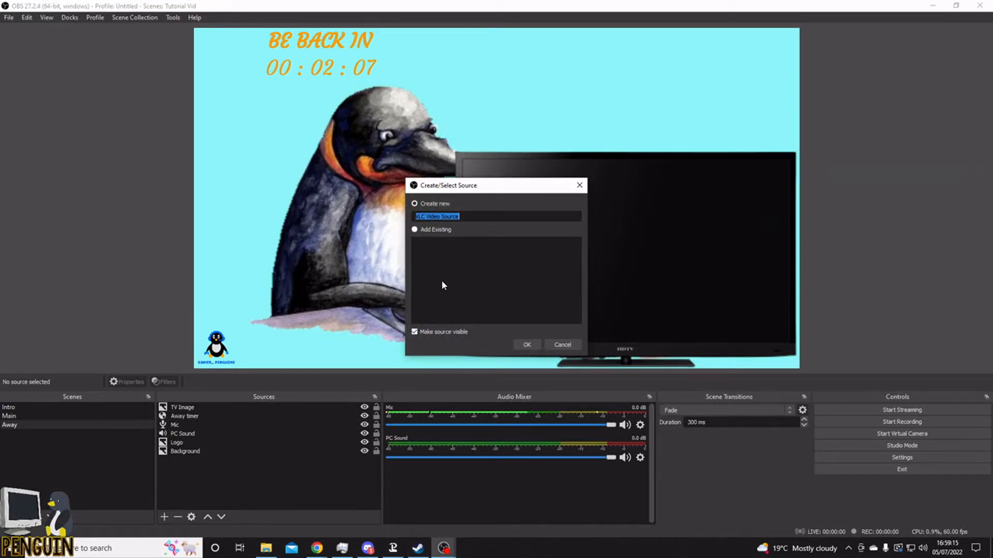
pyautogui.write('Clips')
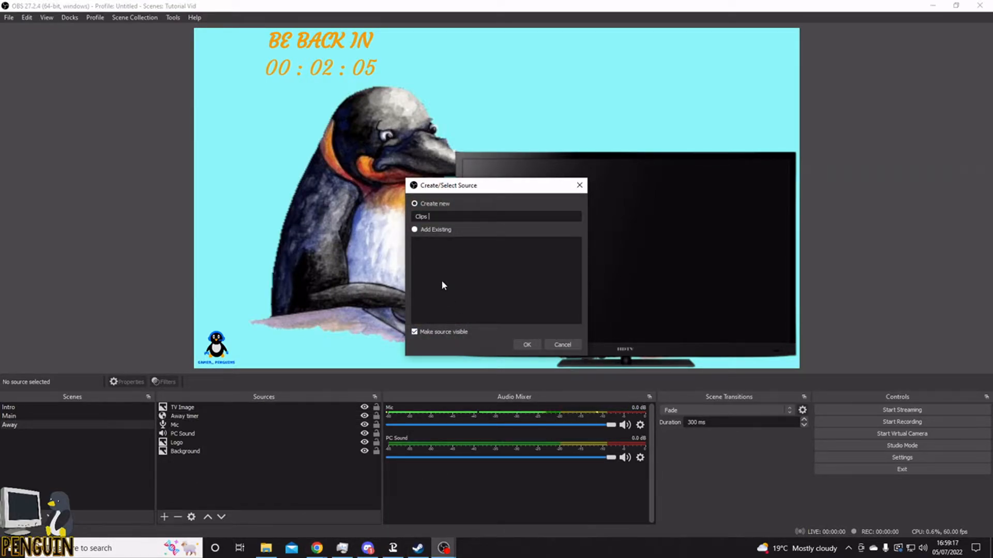
pyautogui.press('Return')
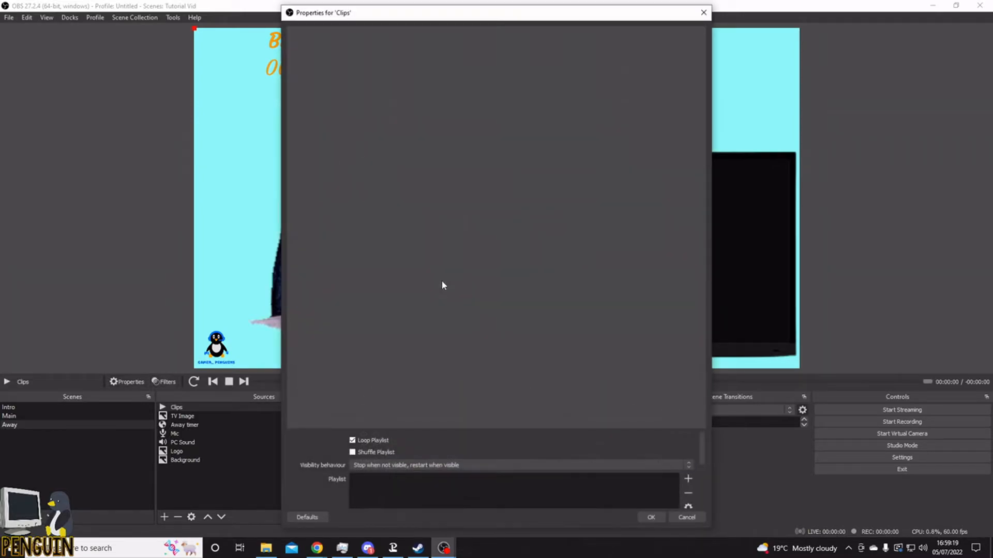
# Step: Add the directory E:/Clips/Edited clips to the Clips source's playlist and apply the properties
pyautogui.moveTo(481, 428); pyautogui.dragTo(485, 278)
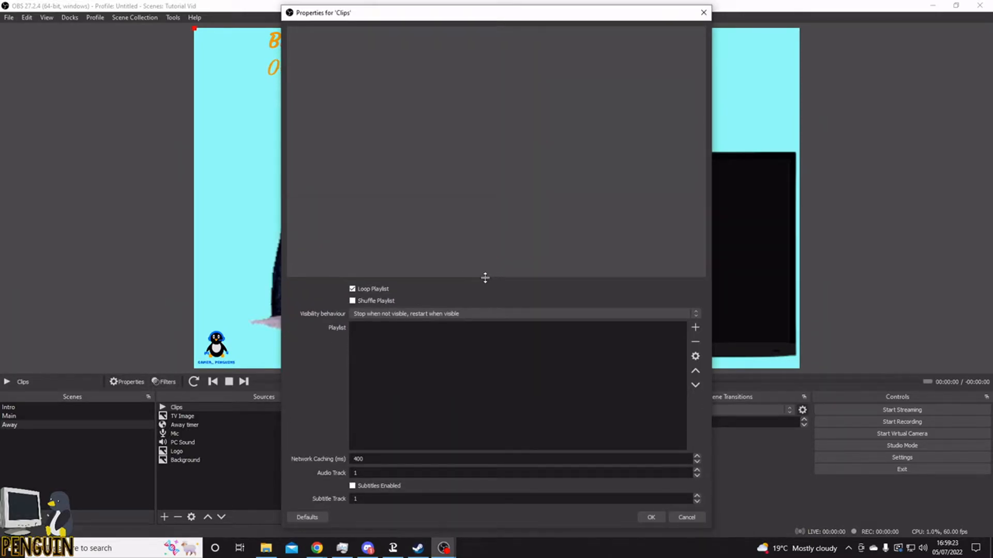
pyautogui.click(696, 328)
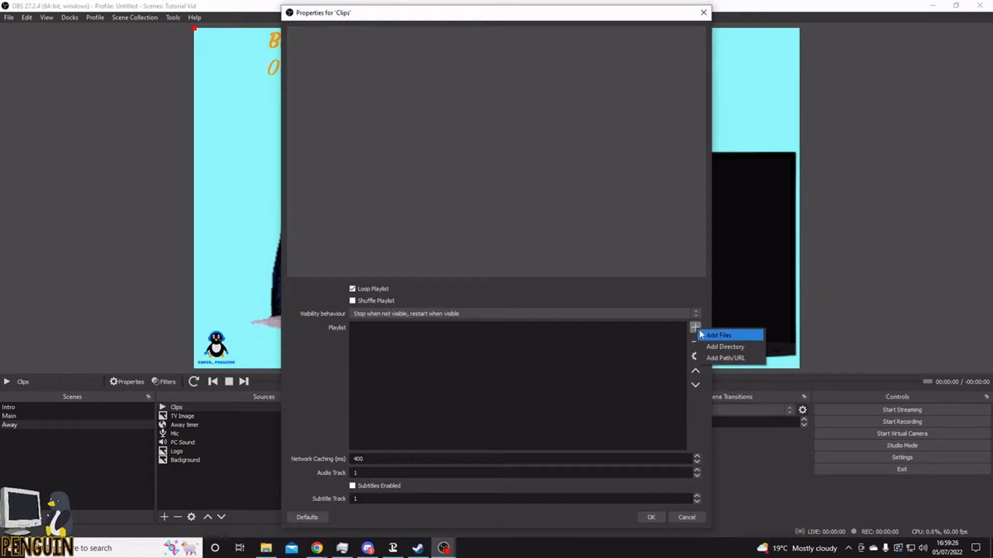
pyautogui.click(748, 347)
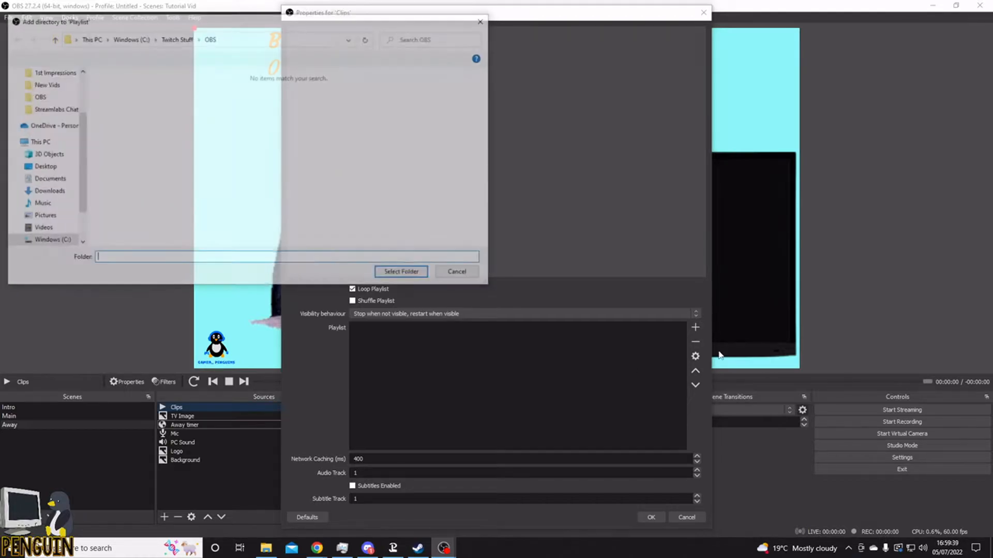
pyautogui.scroll(-2, 49, 186)
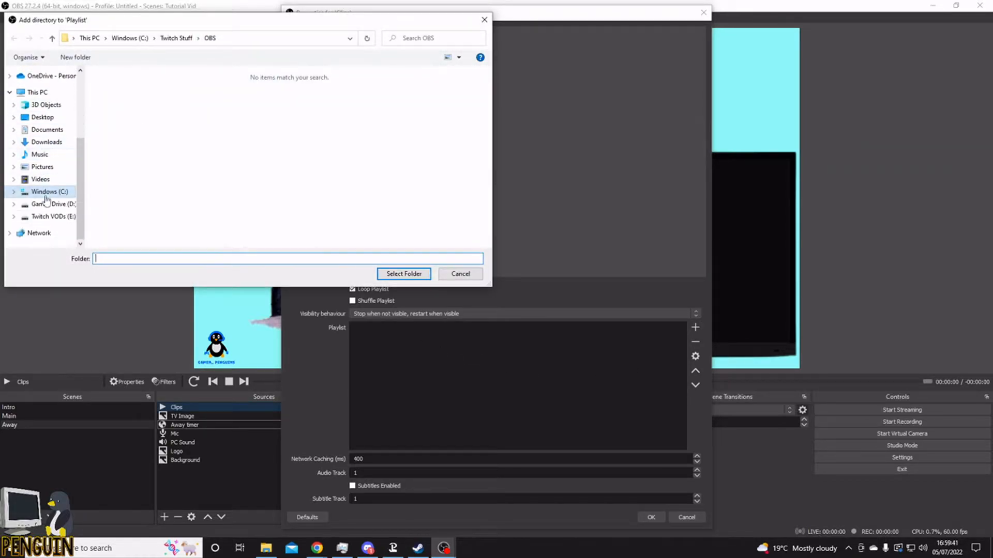
pyautogui.click(48, 217)
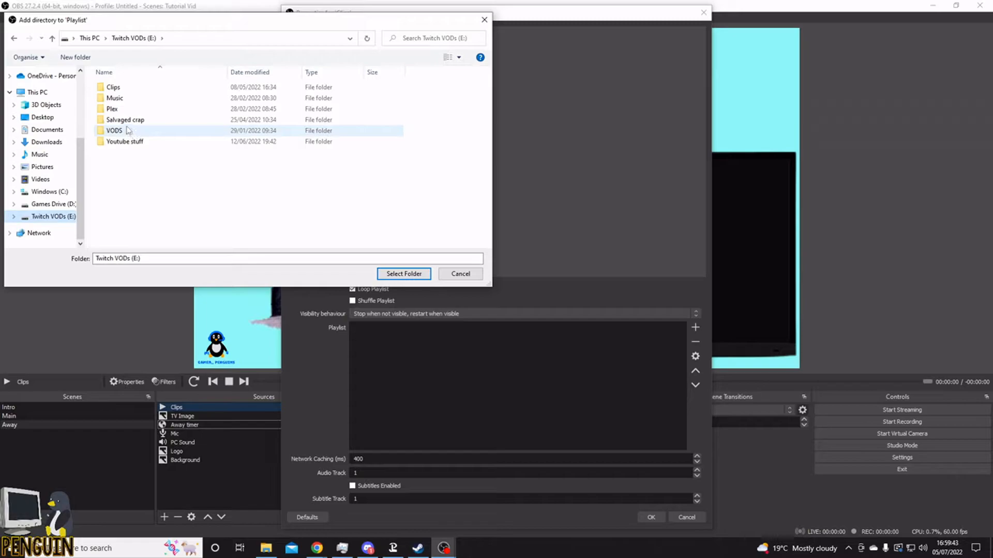
pyautogui.doubleClick(113, 88)
pyautogui.doubleClick(119, 103)
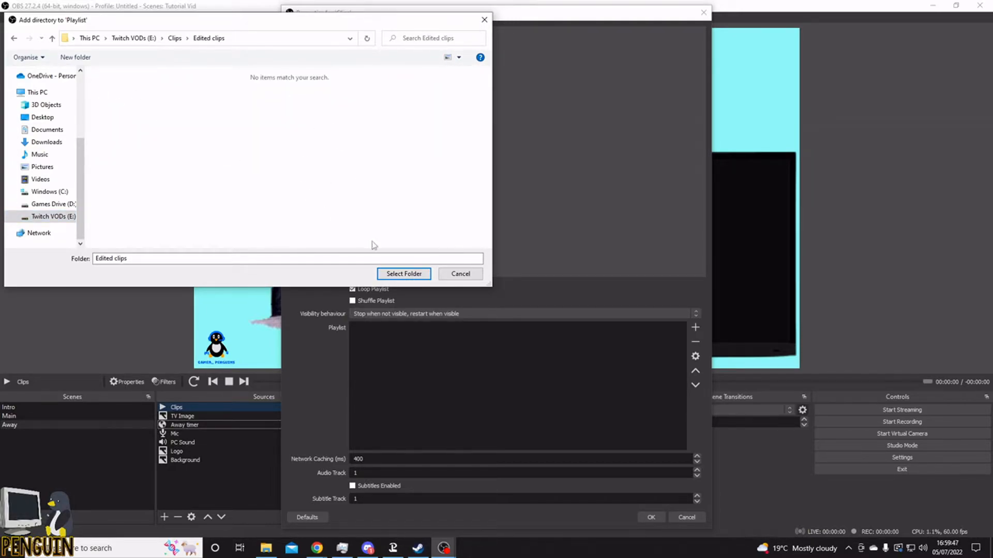
pyautogui.click(402, 273)
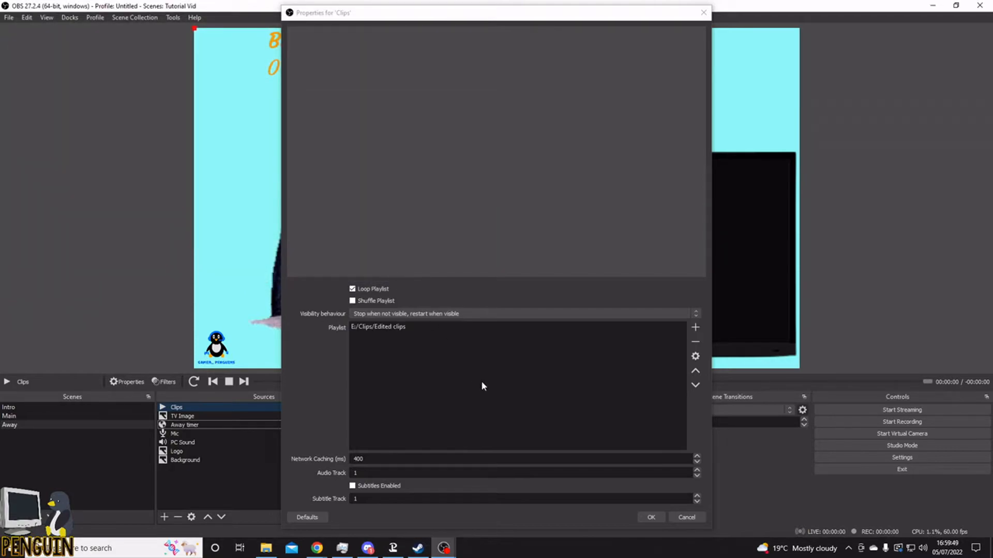
pyautogui.click(651, 518)
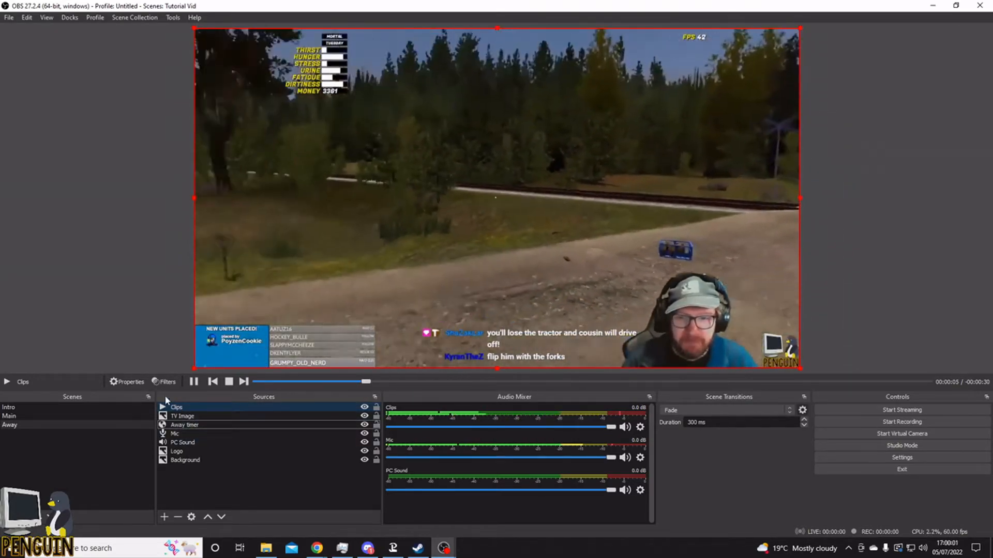
# Step: Enable Shuffle Playlist in the Clips source's properties, keeping Loop Playlist on, and apply the properties
pyautogui.click(134, 382)
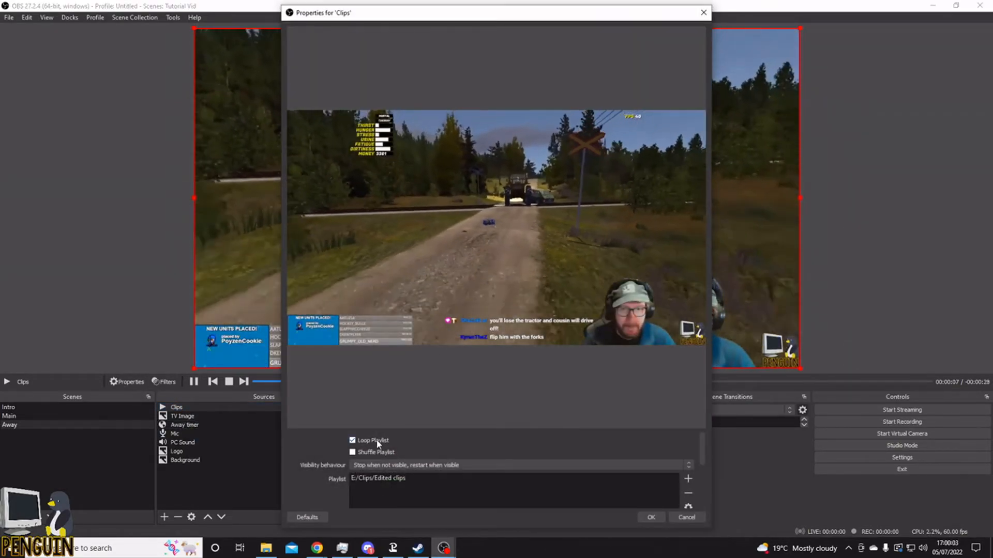
pyautogui.click(353, 453)
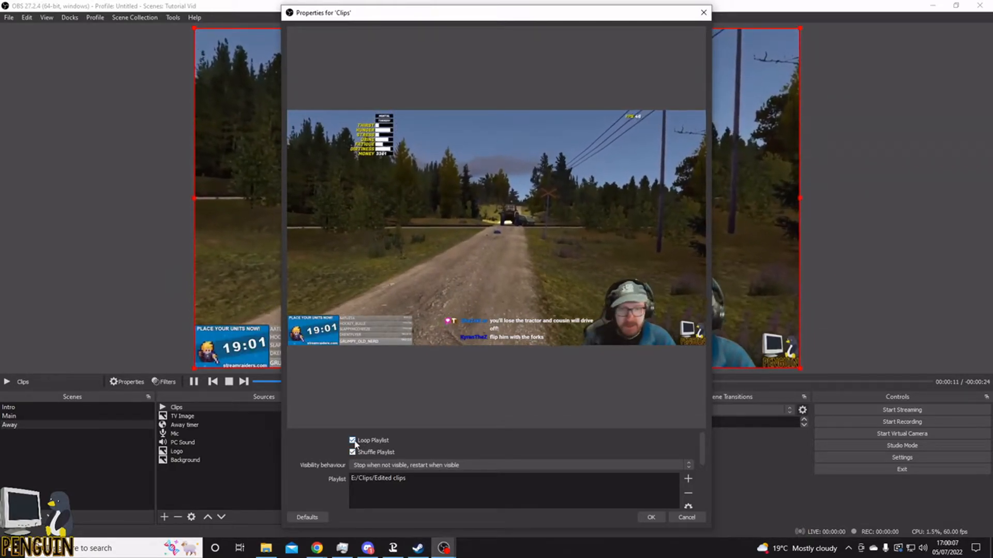
pyautogui.click(649, 517)
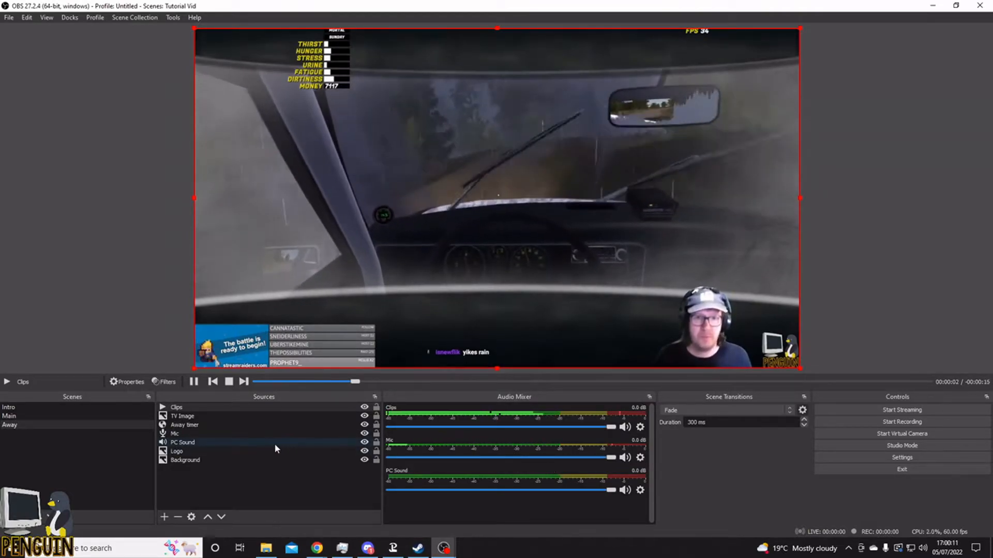
# Step: Shrink and move the Clips video so it fits inside the TV image's screen, then deselect it
pyautogui.moveTo(194, 29); pyautogui.dragTo(463, 180)
pyautogui.moveTo(594, 220); pyautogui.dragTo(598, 199)
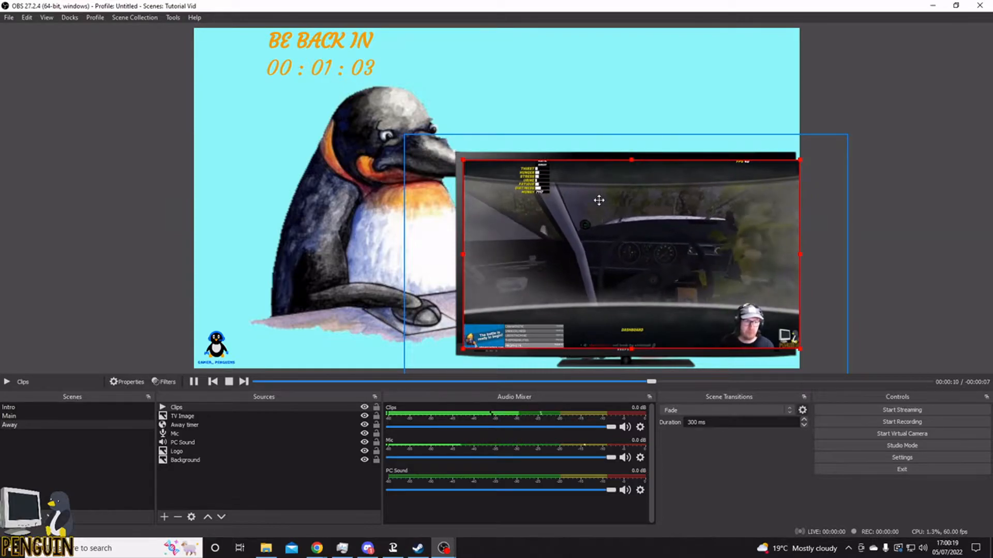
pyautogui.moveTo(799, 350); pyautogui.dragTo(790, 336)
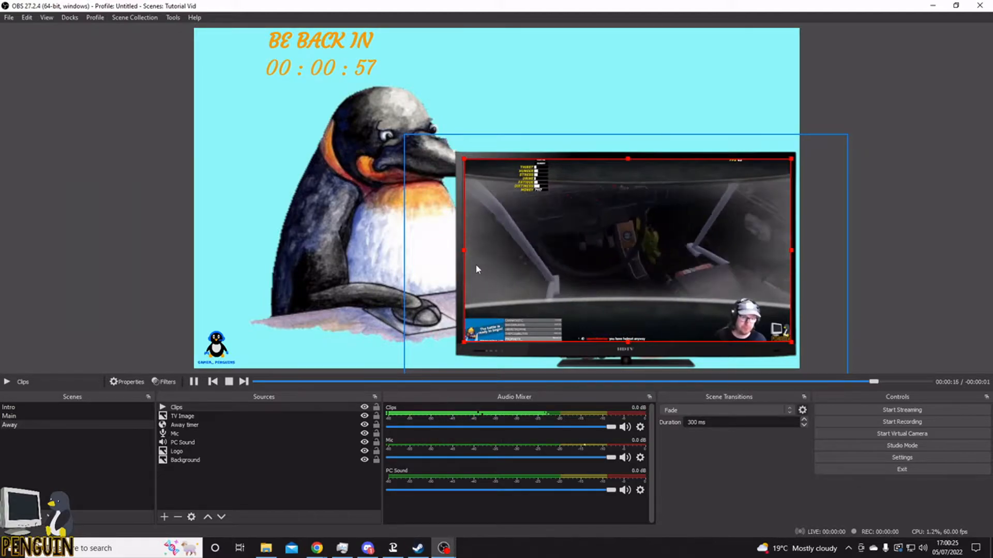
pyautogui.moveTo(462, 249); pyautogui.dragTo(460, 251)
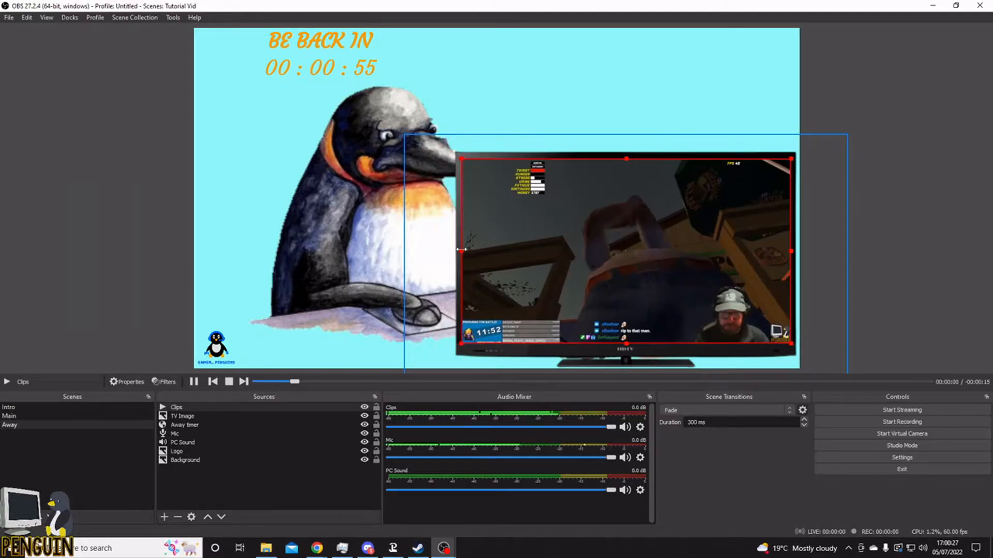
pyautogui.click(904, 318)
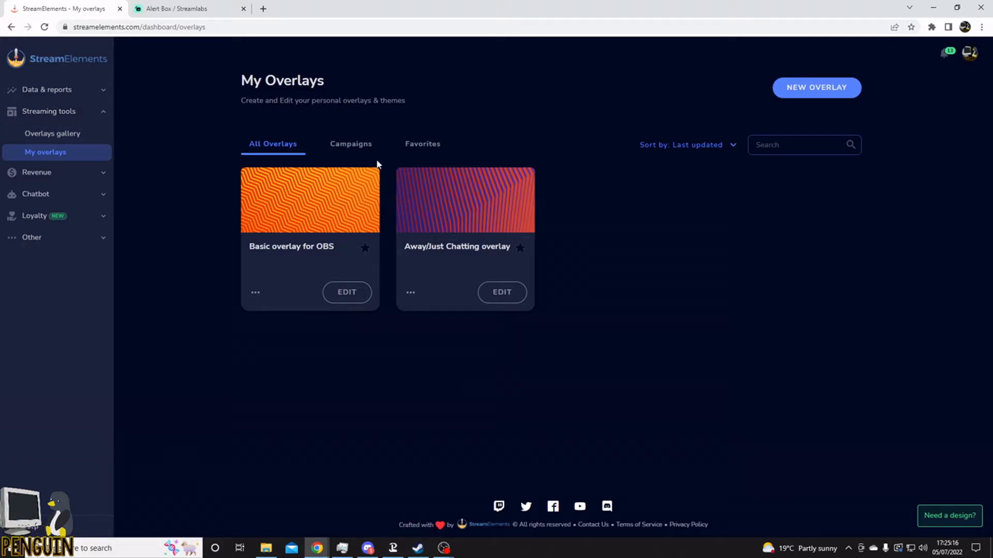
# Step: Create a new overlay in StreamElements with the 1080p resolution
pyautogui.click(810, 98)
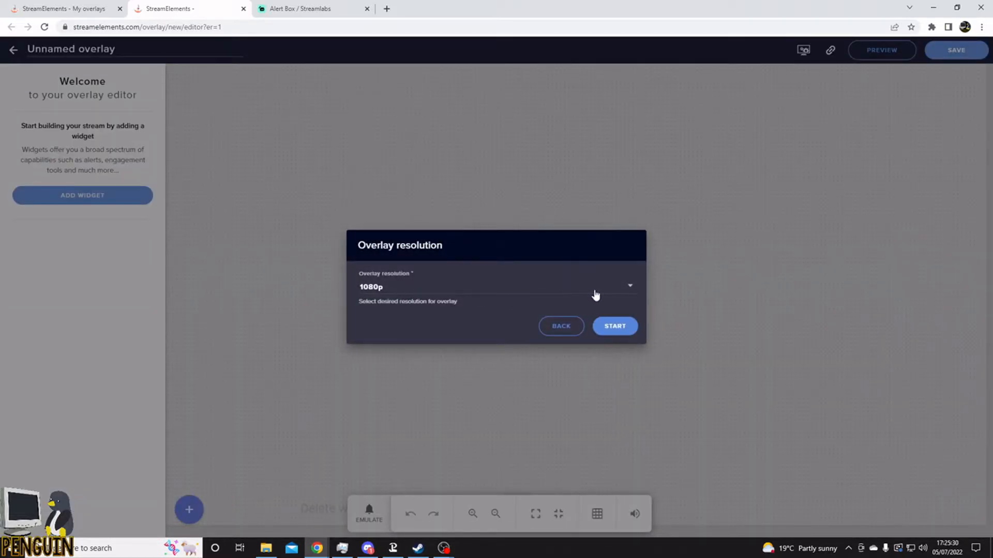
pyautogui.click(615, 326)
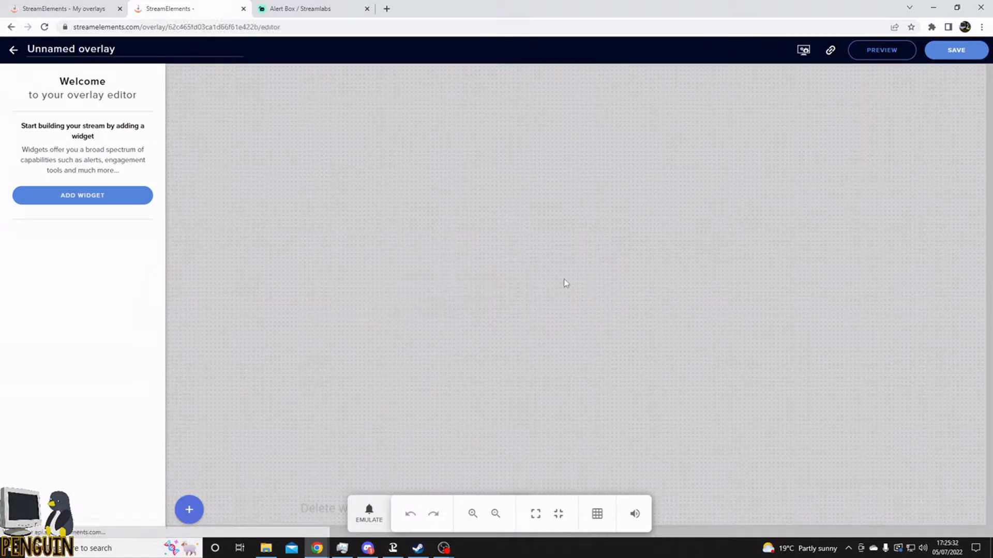
# Step: Look through the available widget categories and add the "Your stream's chat" widget to the overlay
pyautogui.click(189, 511)
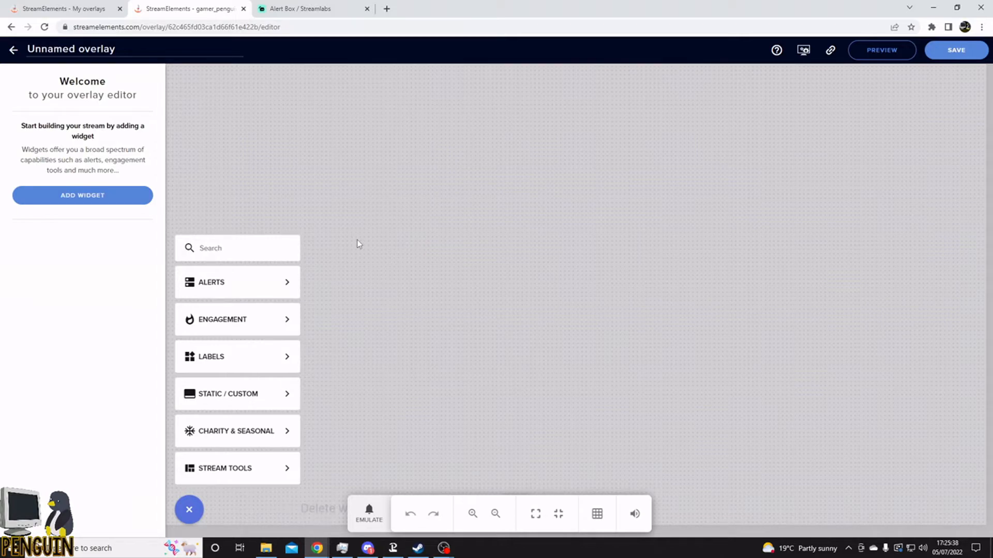
pyautogui.moveTo(218, 279)
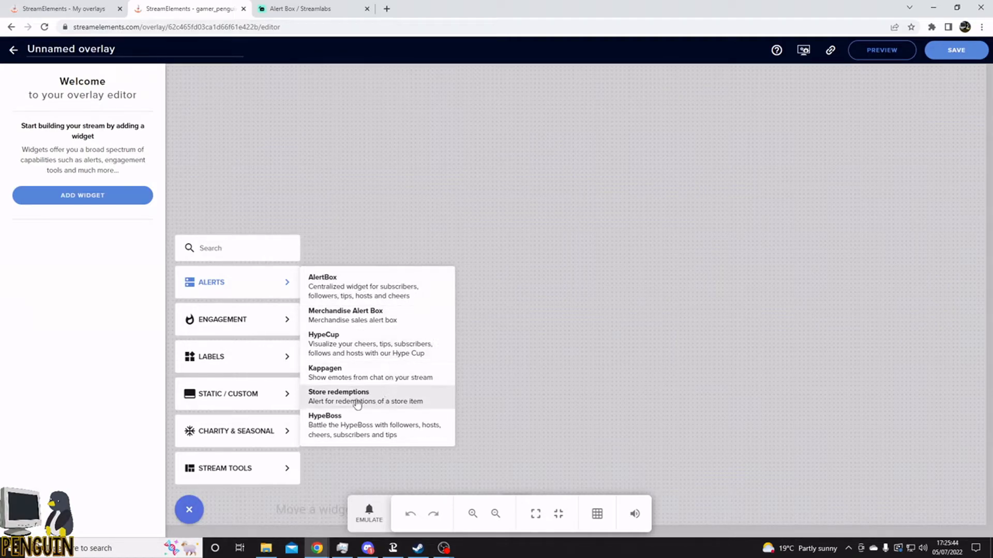
pyautogui.moveTo(284, 365)
pyautogui.moveTo(243, 321)
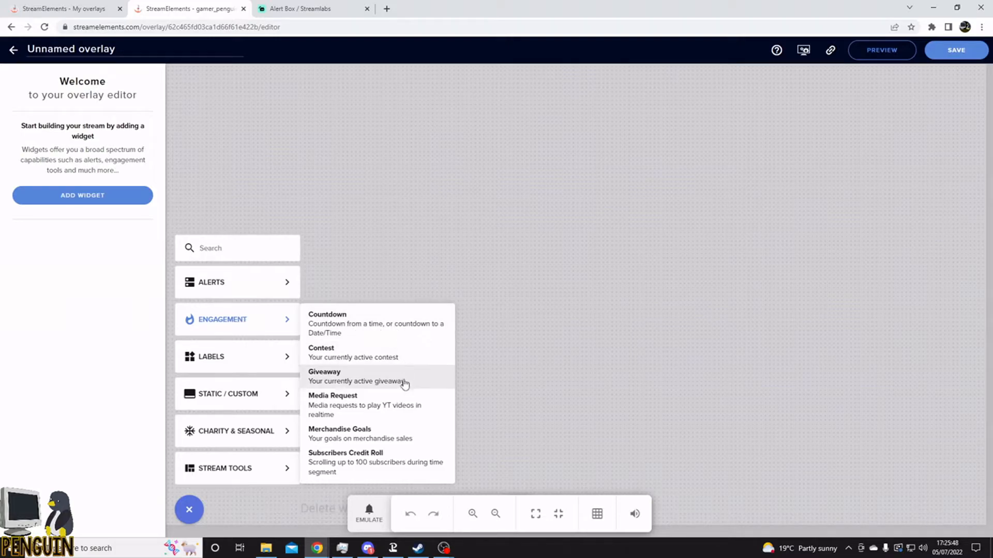
pyautogui.moveTo(284, 348)
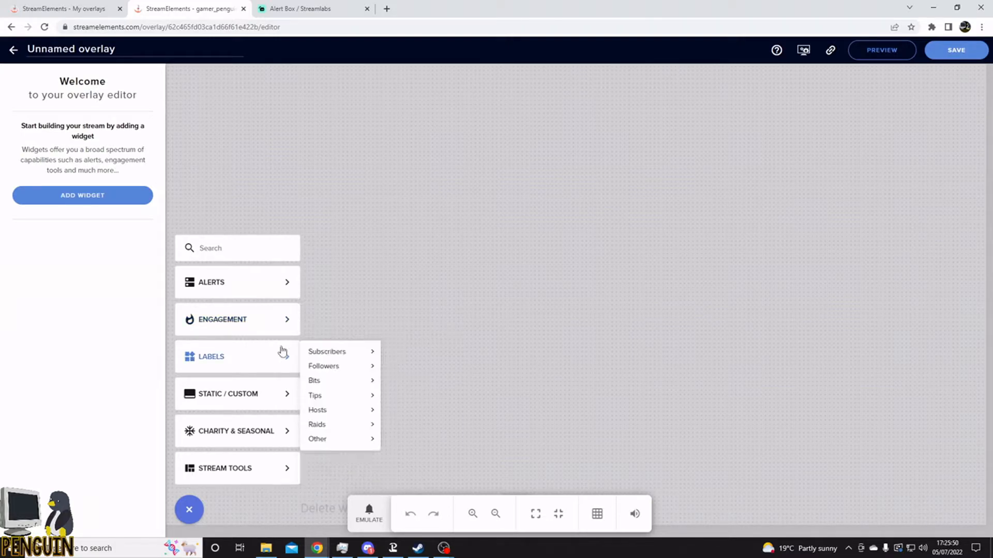
pyautogui.moveTo(354, 429)
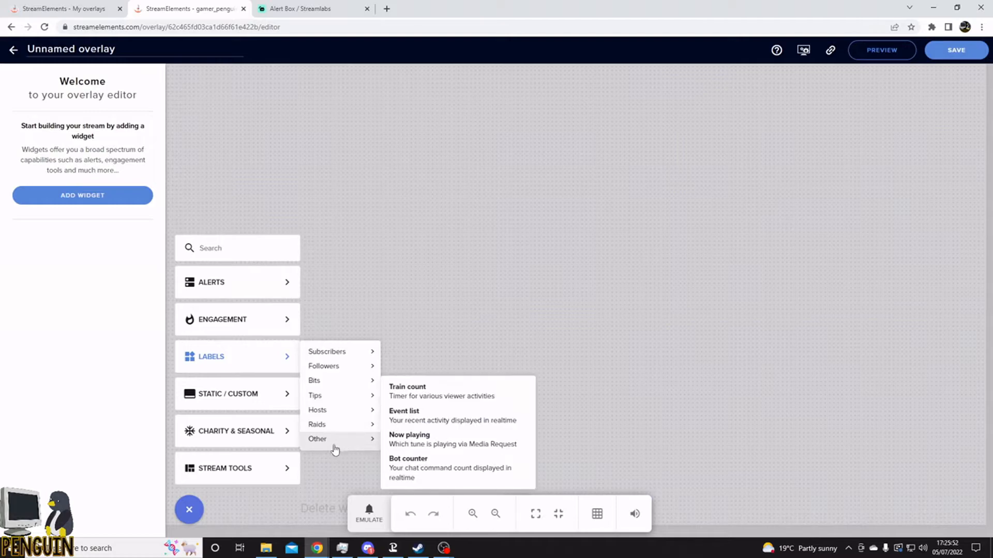
pyautogui.moveTo(243, 396)
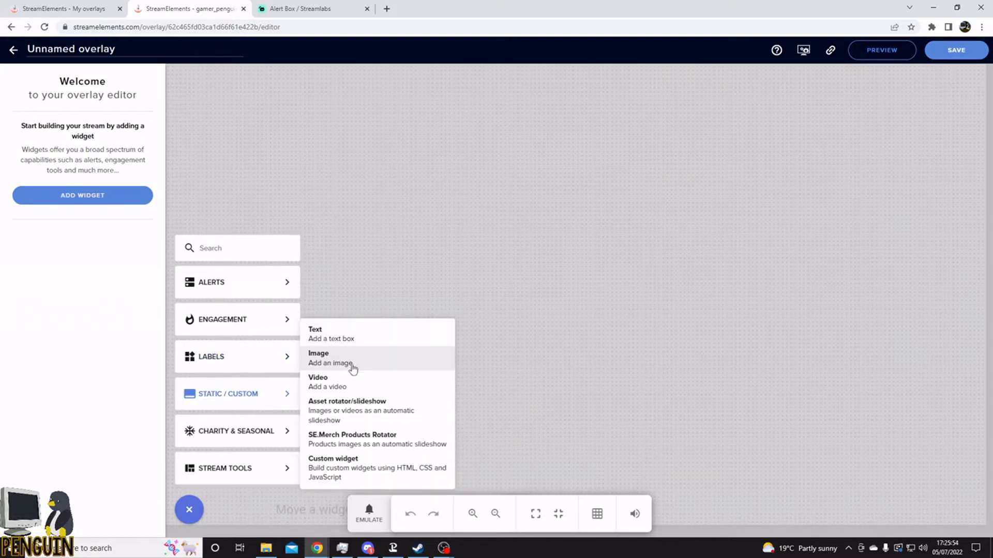
pyautogui.moveTo(266, 436)
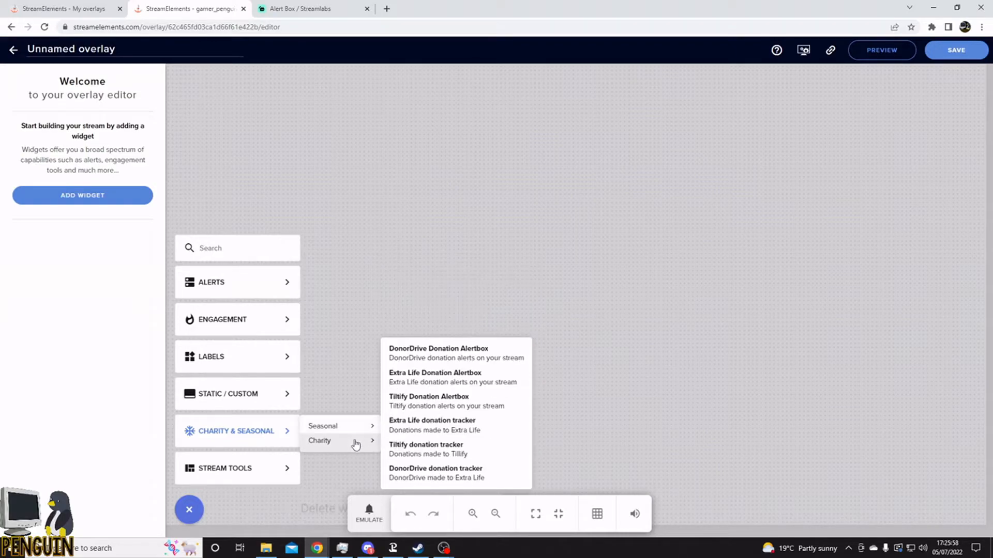
pyautogui.moveTo(244, 468)
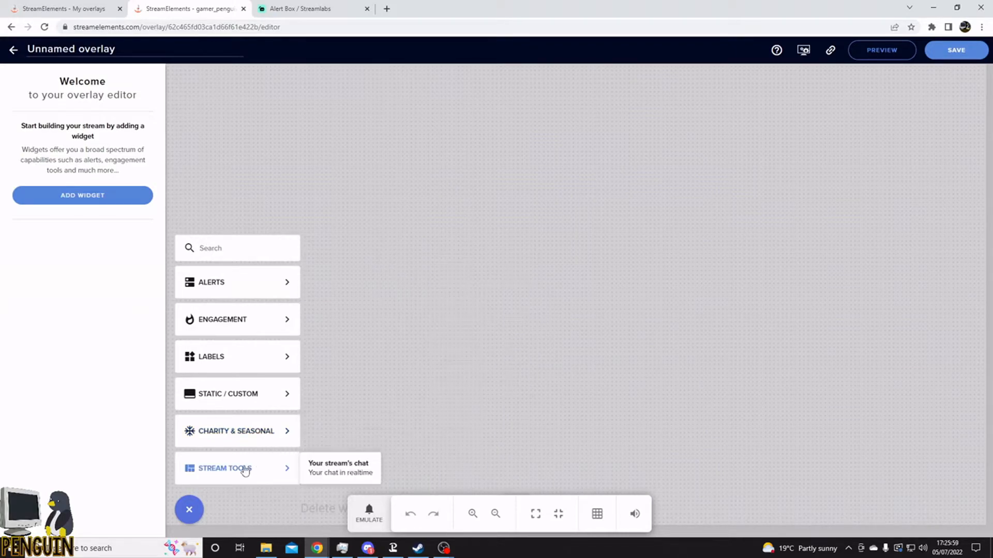
pyautogui.click(356, 474)
# Step: Move the chat widget to the overlay's upper-right area and resize it to about 694 by 357 px
pyautogui.moveTo(224, 122); pyautogui.dragTo(815, 124)
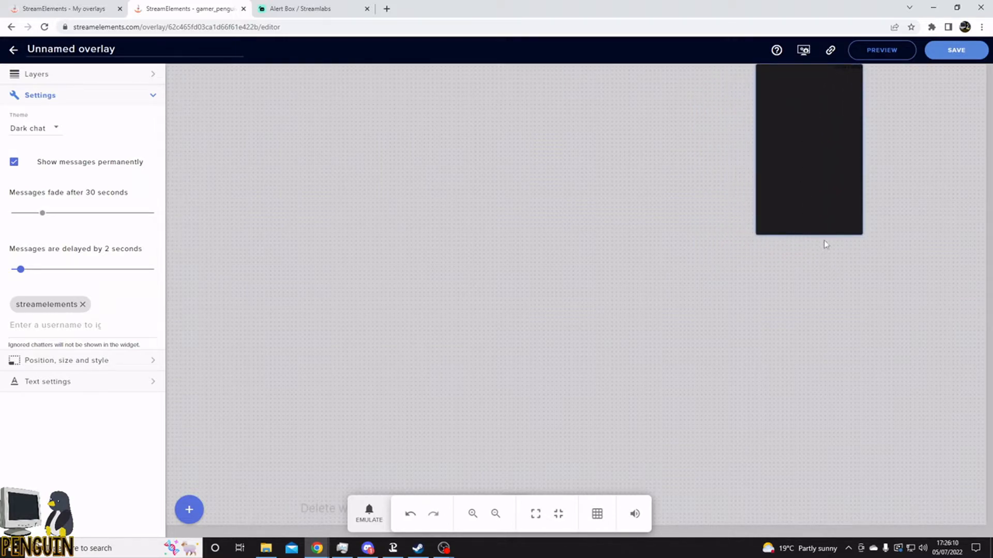
pyautogui.moveTo(862, 154); pyautogui.dragTo(944, 147)
pyautogui.moveTo(756, 144); pyautogui.dragTo(649, 146)
pyautogui.moveTo(820, 233); pyautogui.dragTo(814, 217)
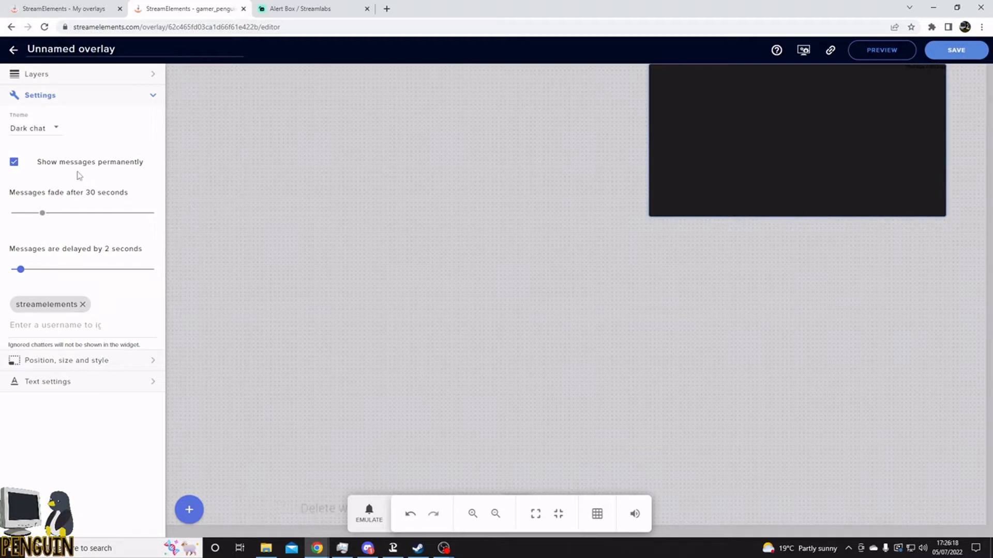
# Step: Set the chat widget's theme to Custom and its message delay to 0 seconds
pyautogui.click(45, 134)
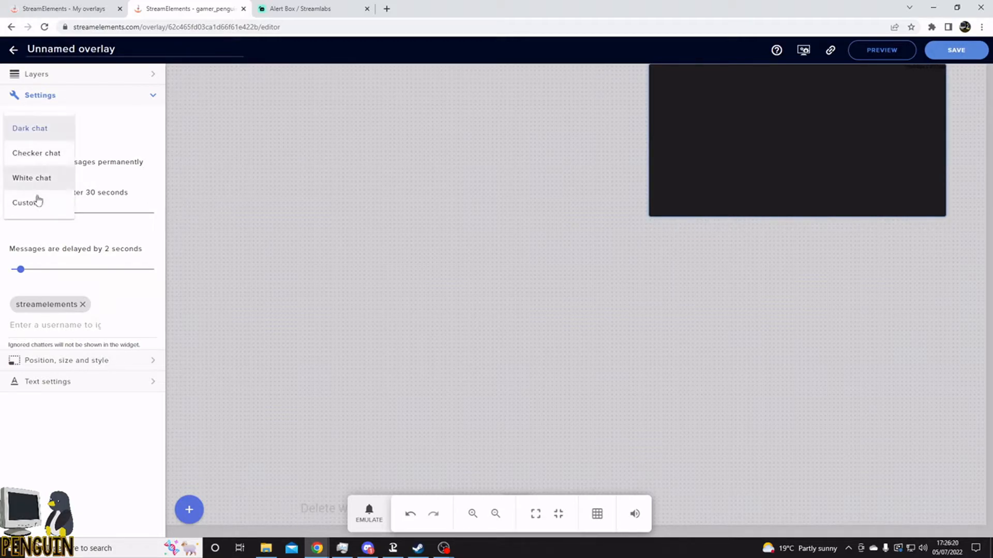
pyautogui.click(42, 202)
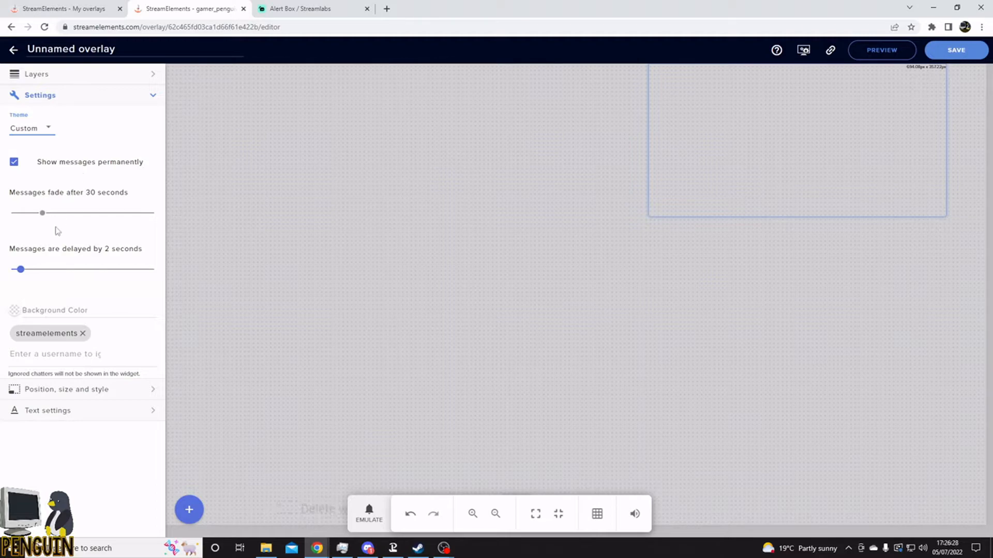
pyautogui.moveTo(29, 270); pyautogui.dragTo(10, 273)
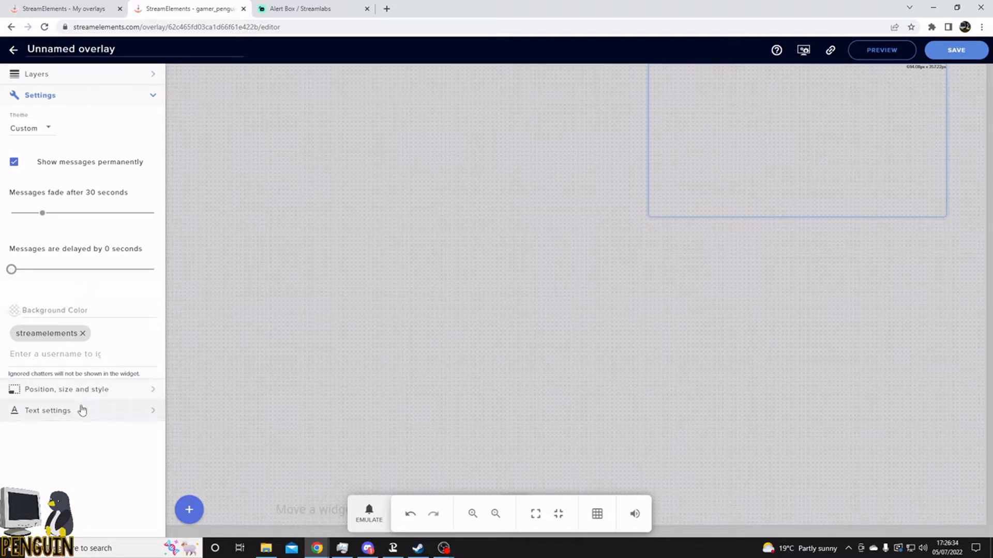
# Step: Check the chat widget's position and size settings, then set its text size to 25
pyautogui.click(86, 394)
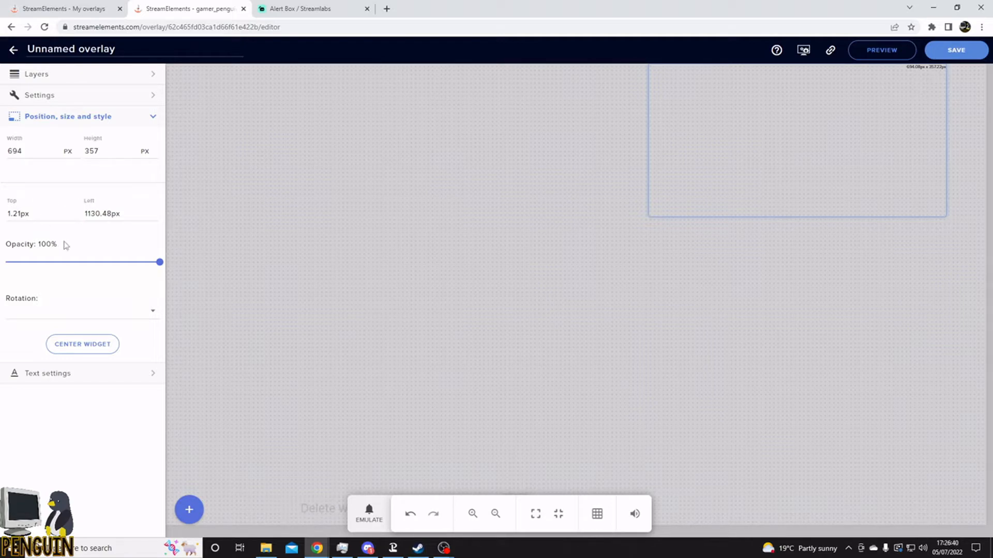
pyautogui.click(76, 373)
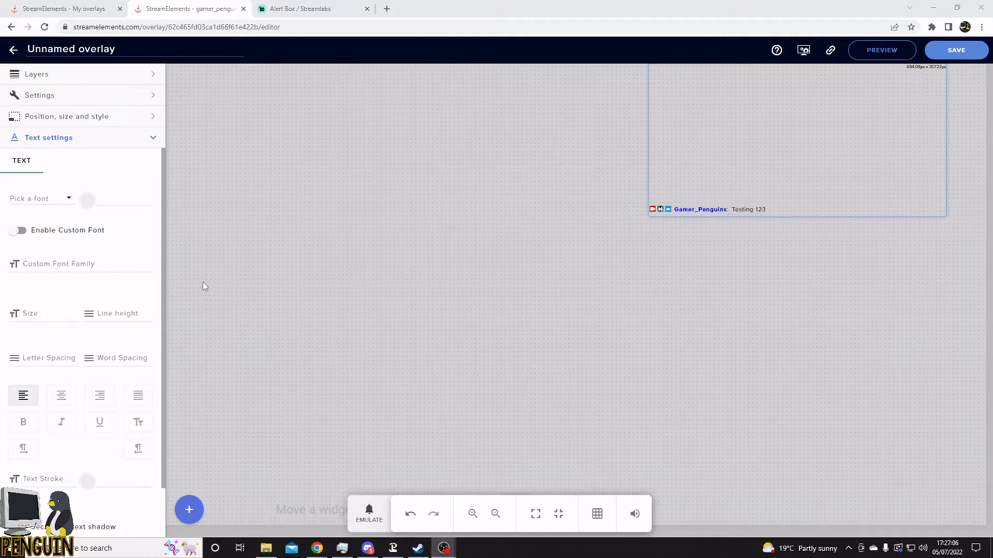
pyautogui.click(54, 314)
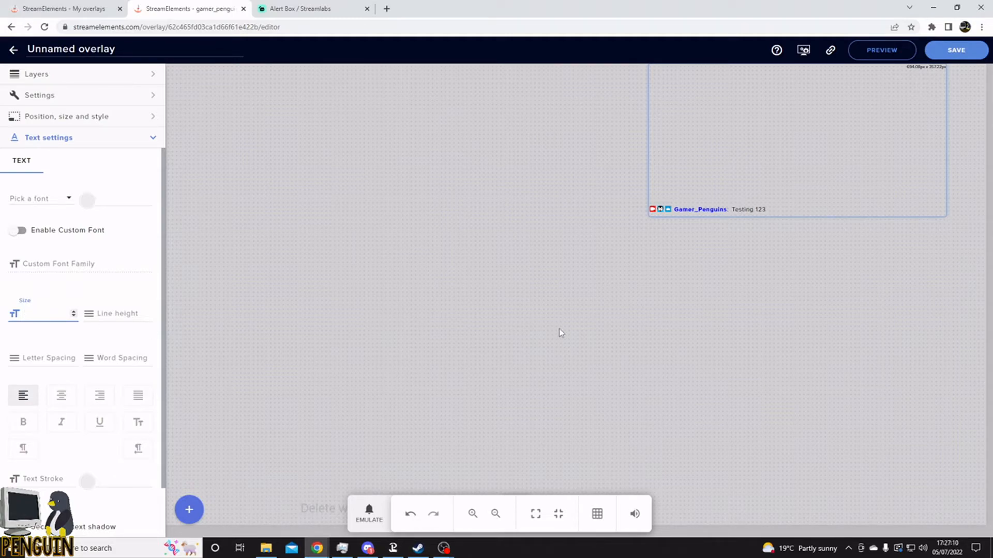
pyautogui.write('25')
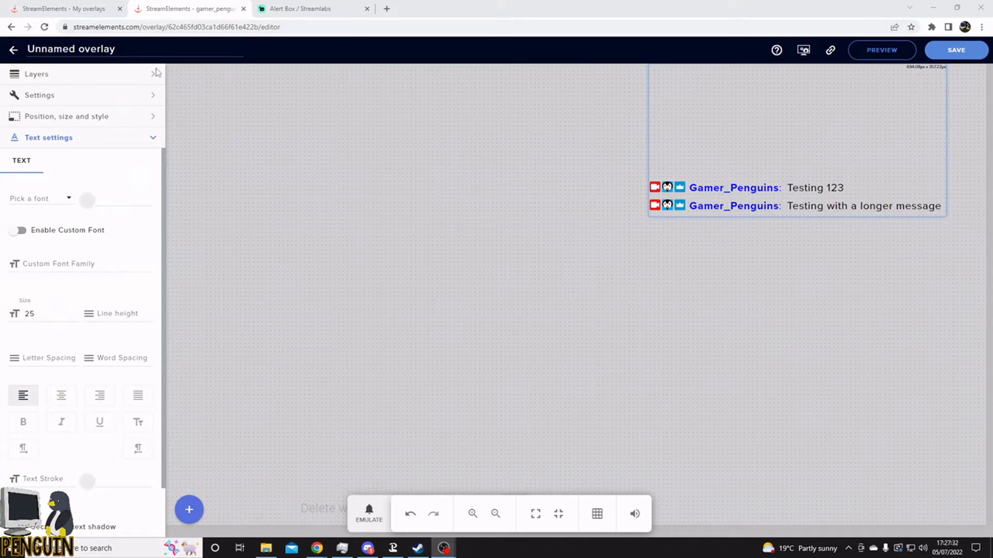
# Step: Rename the overlay as "Away Tutorial" and save it
pyautogui.click(71, 49)
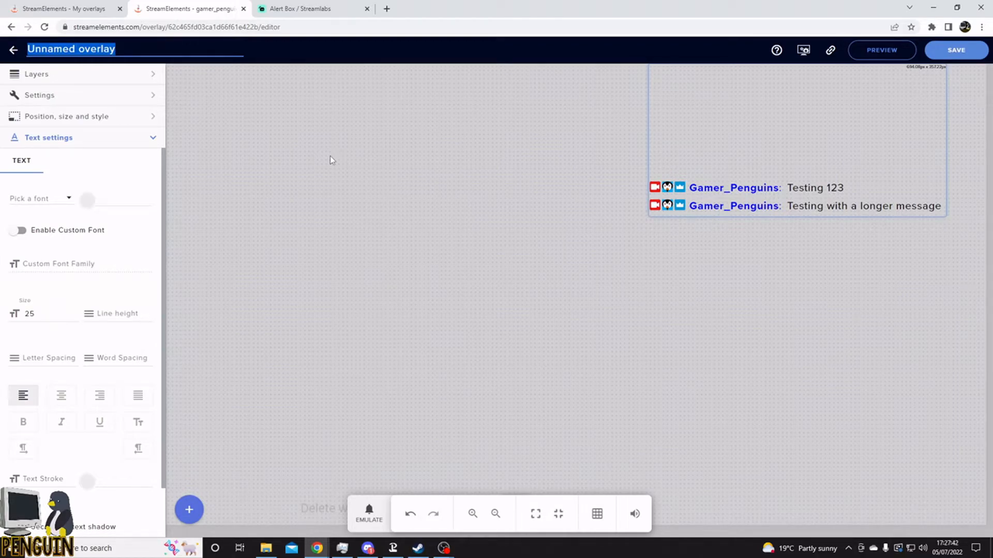
pyautogui.write('Away Tutorial')
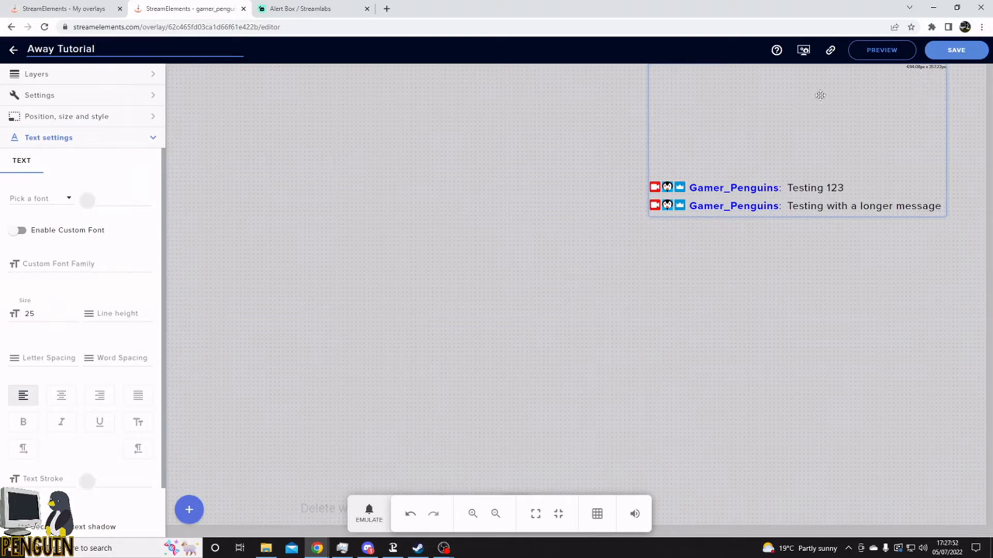
pyautogui.click(951, 53)
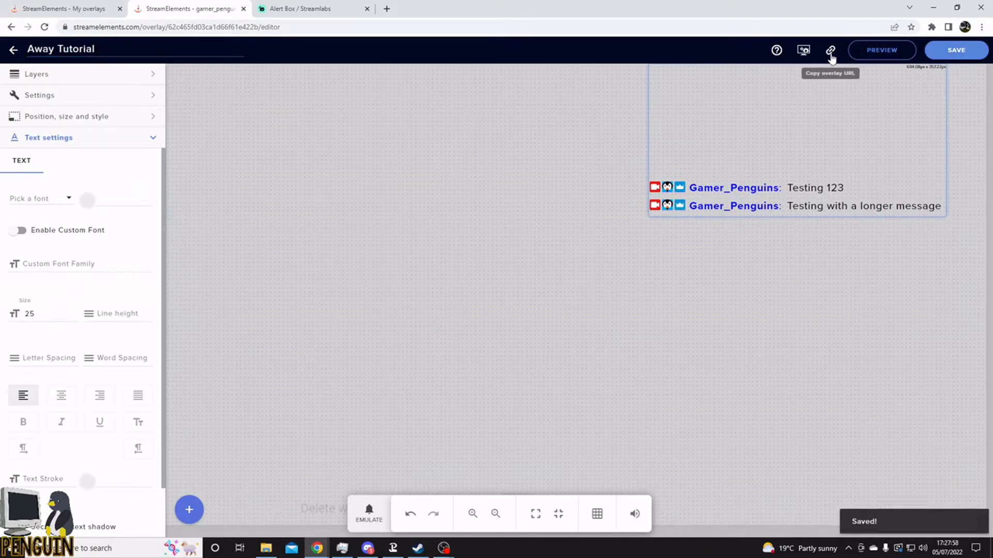
# Step: Copy the overlay's URL and switch to the OBS window with the Away scene
pyautogui.click(830, 52)
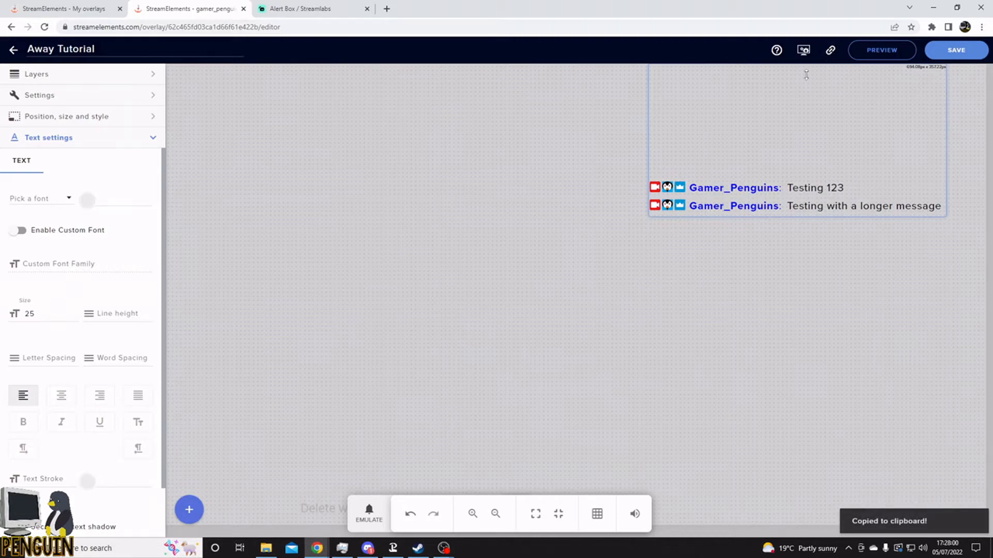
pyautogui.hotkey('alt', 'Tab')
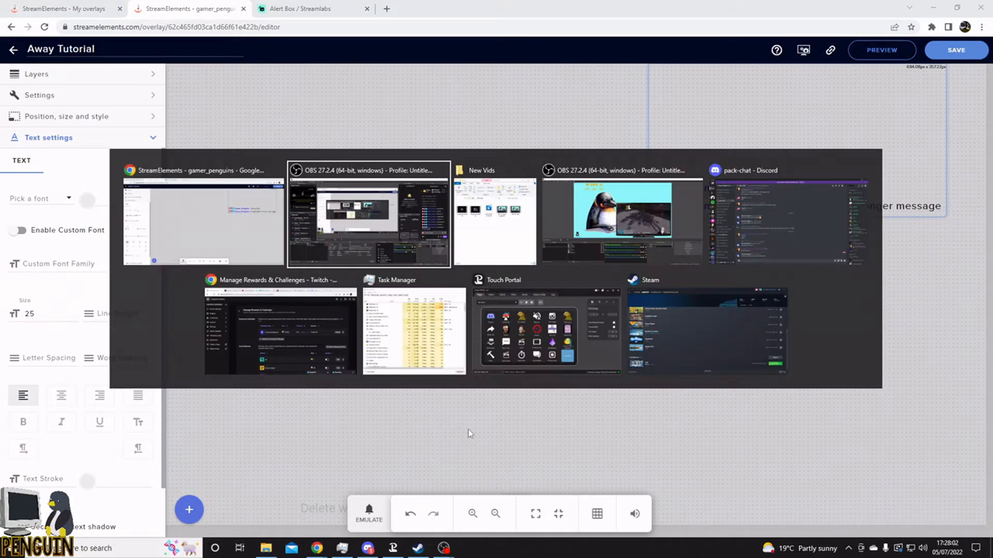
pyautogui.hotkey('alt', 'Tab')
pyautogui.hotkey('alt', 'Tab')
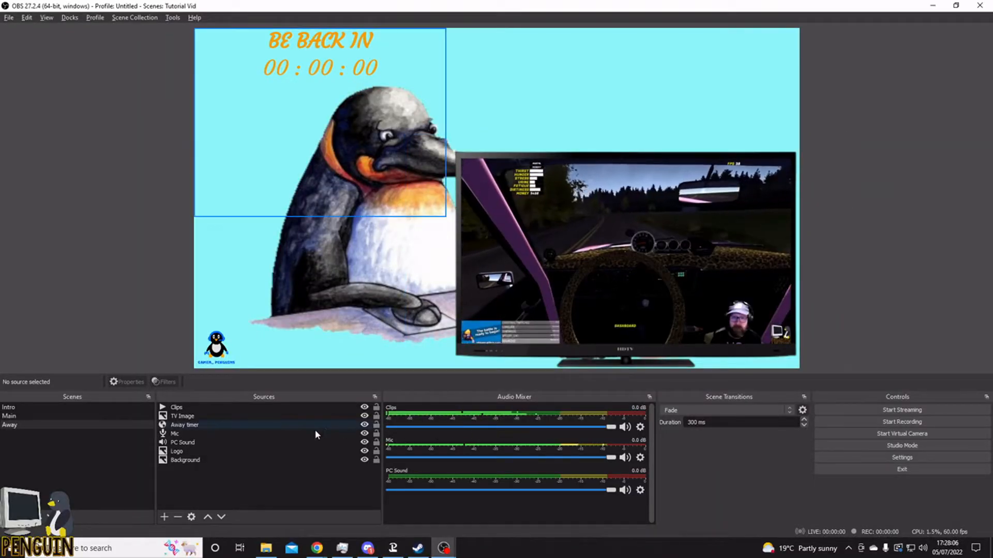
# Step: Add a new Browser source named "Stream Chat" to the Away scene
pyautogui.rightClick(225, 479)
pyautogui.moveTo(290, 406)
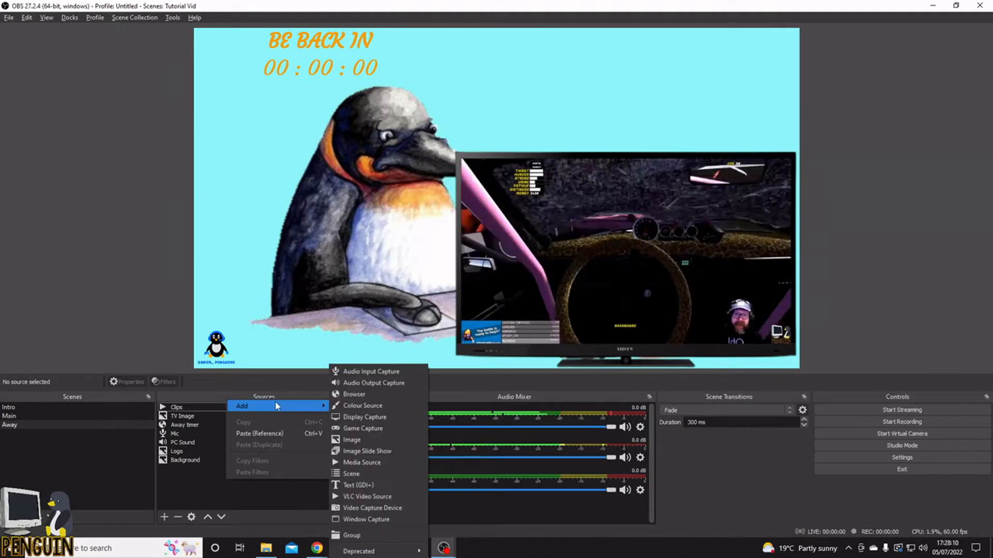
pyautogui.click(353, 394)
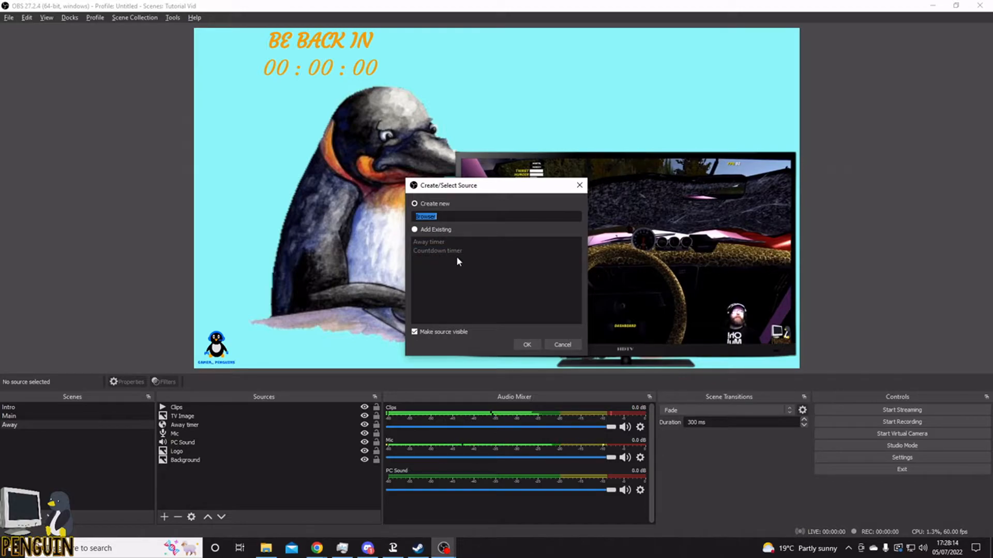
pyautogui.write('Strem')
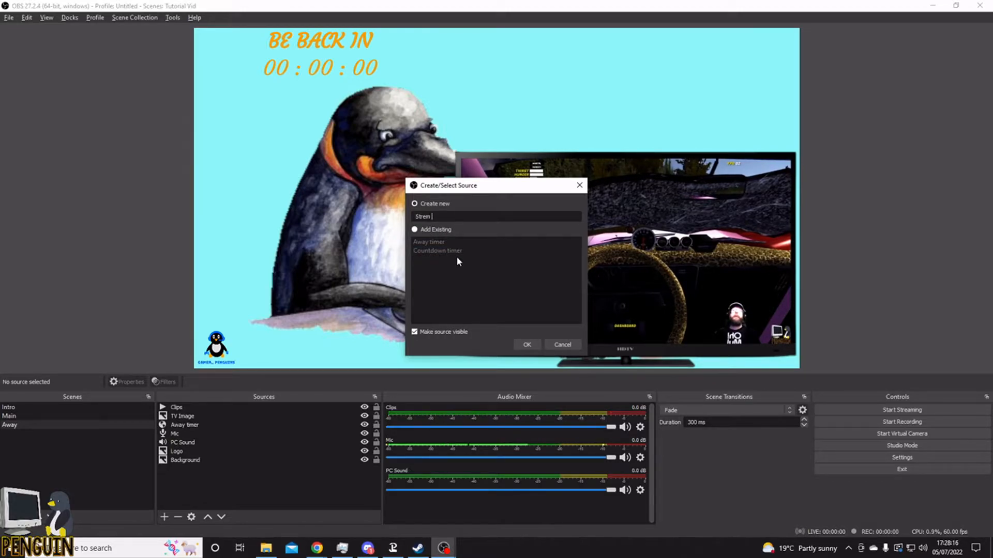
pyautogui.press('BackSpace')
pyautogui.press('BackSpace')
pyautogui.write('am Chat')
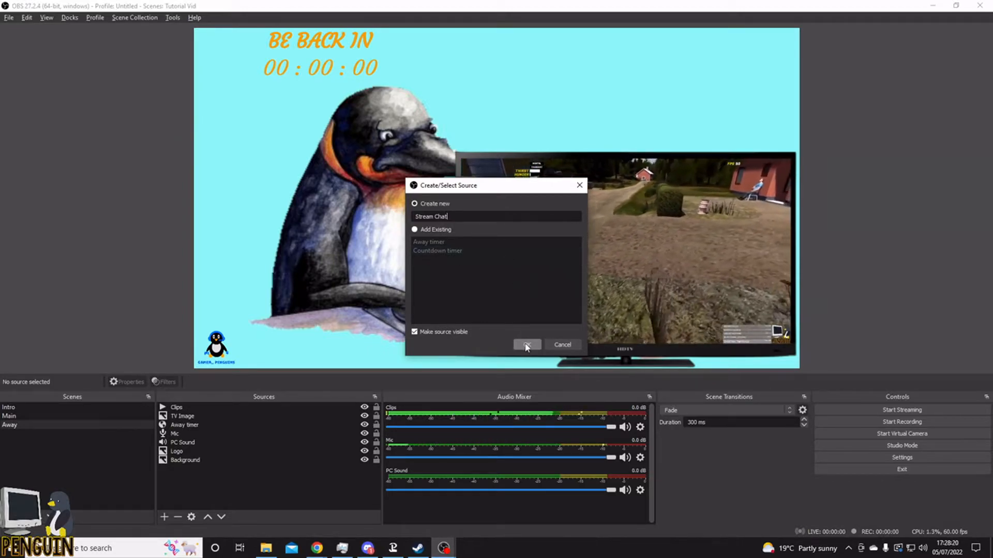
pyautogui.click(527, 344)
# Step: Paste the copied StreamElements overlay URL into the Stream Chat source and set its width to 1900
pyautogui.moveTo(439, 454); pyautogui.dragTo(318, 452)
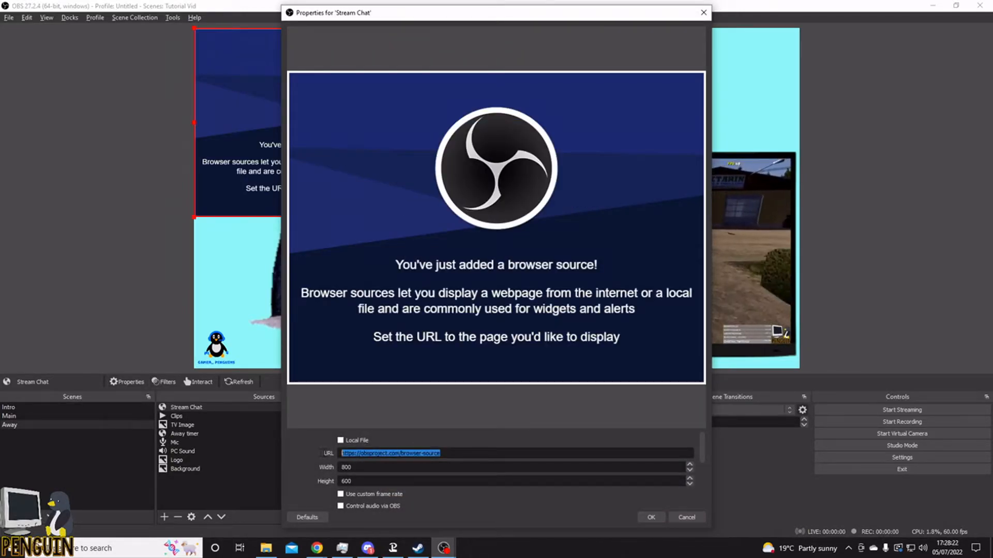
pyautogui.hotkey('ctrl', 'v')
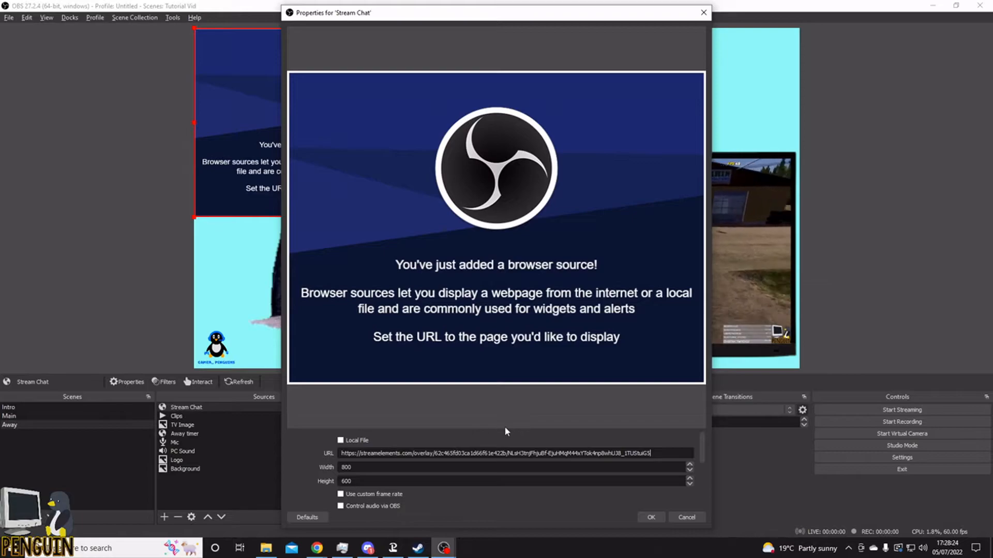
pyautogui.moveTo(504, 429); pyautogui.dragTo(516, 287)
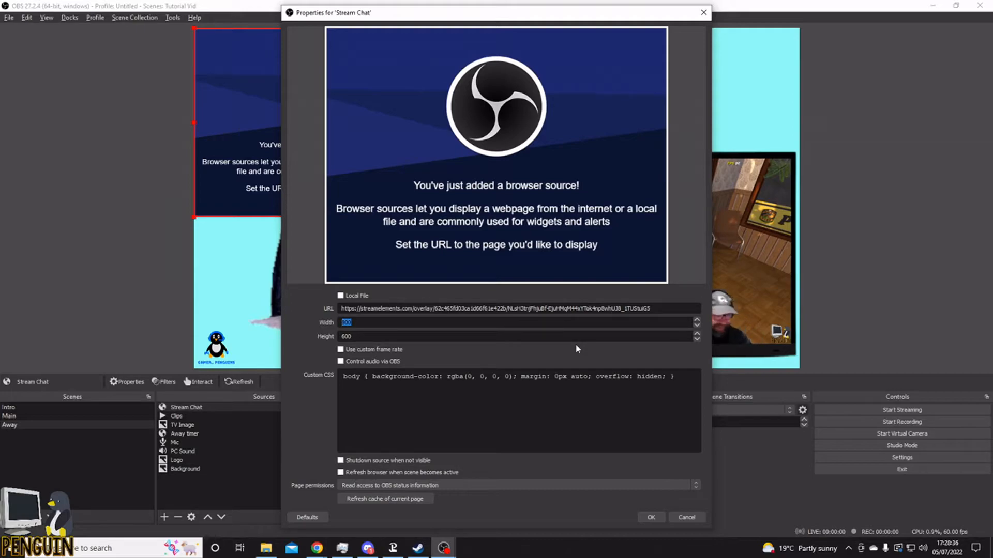
pyautogui.write('1900')
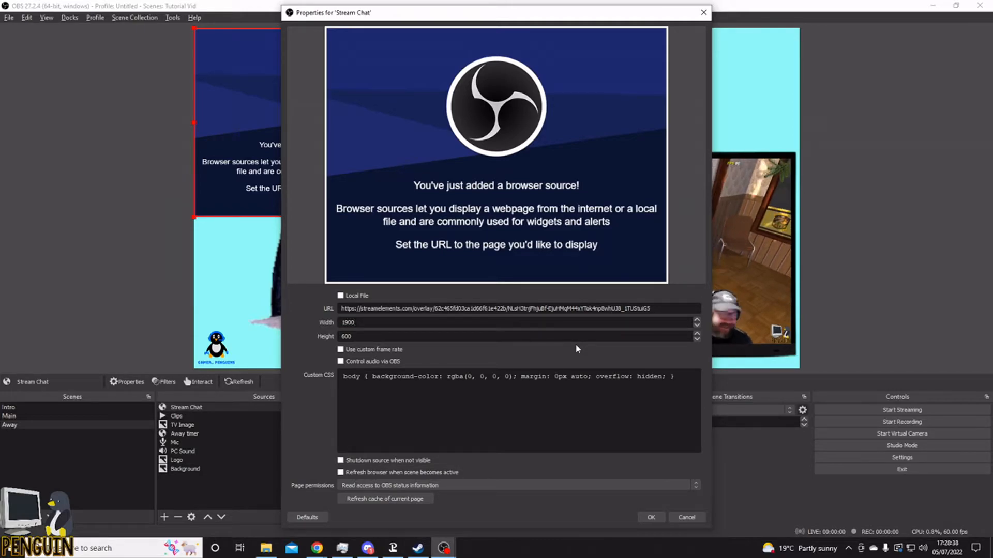
pyautogui.click(651, 518)
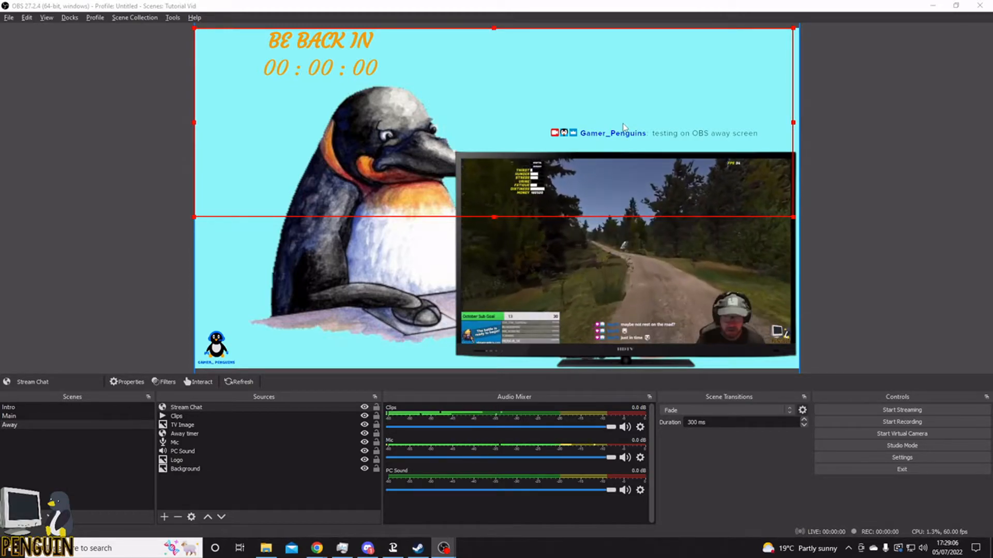
# Step: In the StreamElements overlay editor, move the chat widget slightly left, then return to OBS to compare its placement
pyautogui.hotkey('alt', 'Tab')
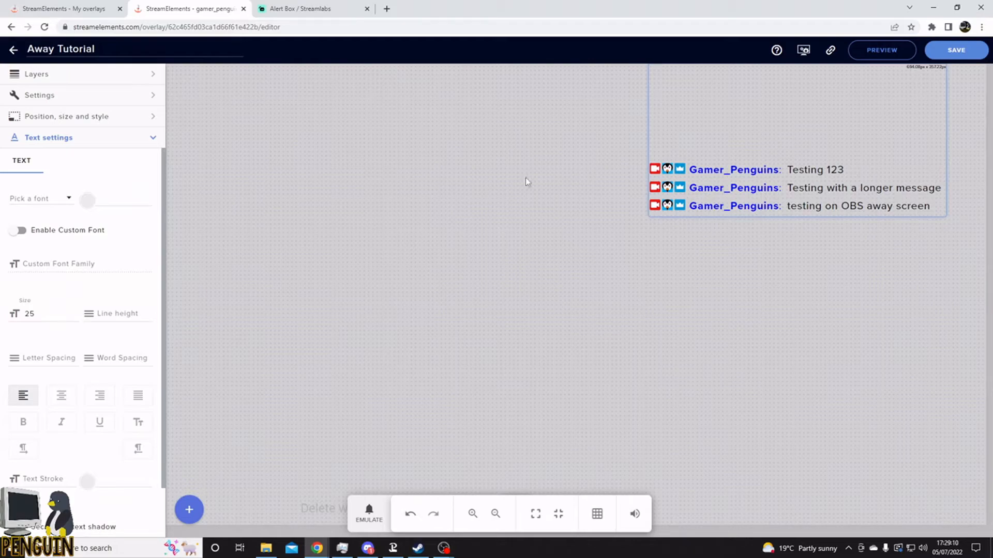
pyautogui.moveTo(803, 144)
pyautogui.mouseDown()
pyautogui.moveTo(776, 144)
pyautogui.moveTo(790, 143)
pyautogui.mouseUp()
pyautogui.hotkey('alt', 'Tab')
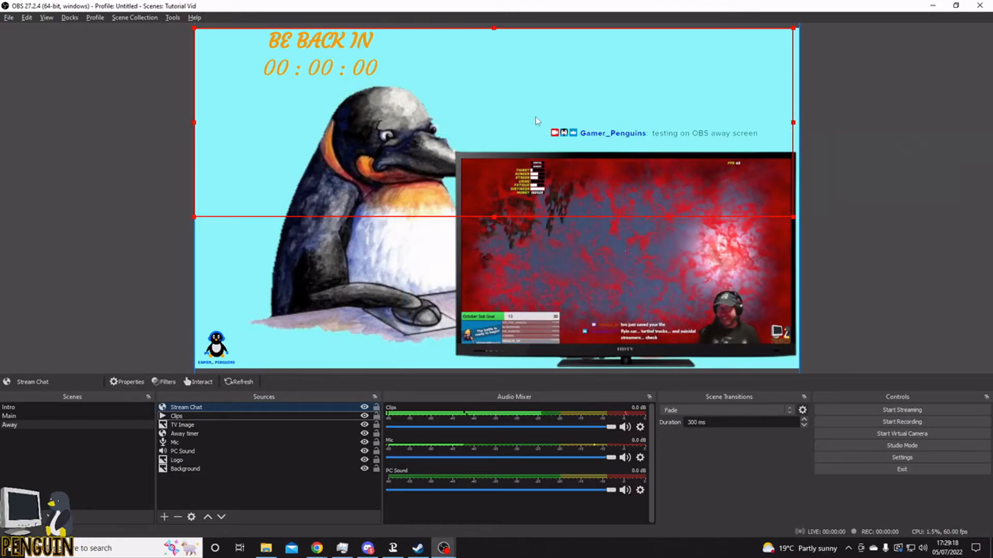
# Step: Extend the chat widget's left edge in the StreamElements editor to make it about 860 px wide, and save the overlay
pyautogui.hotkey('alt', 'Tab')
pyautogui.hotkey('alt', 'Tab')
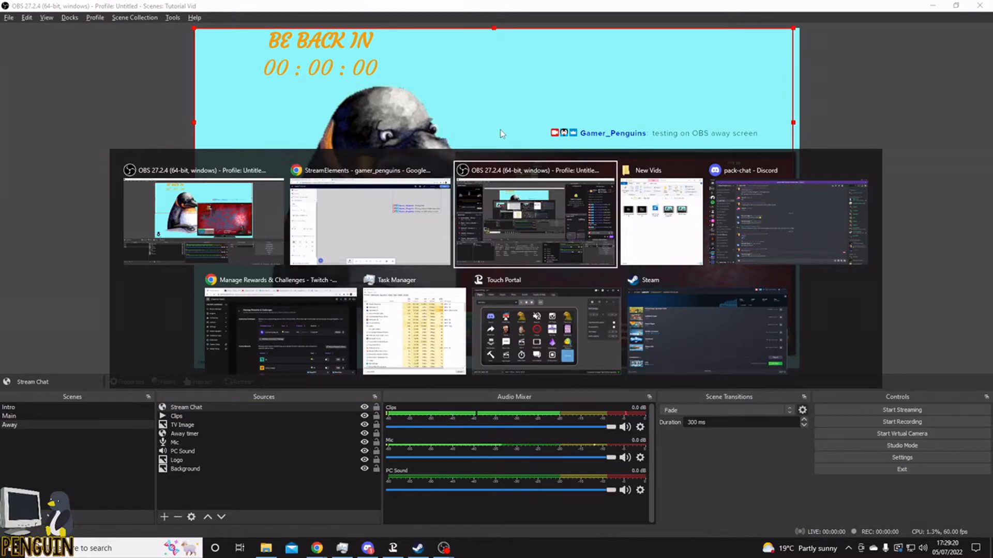
pyautogui.click(365, 209)
pyautogui.moveTo(637, 122); pyautogui.dragTo(564, 125)
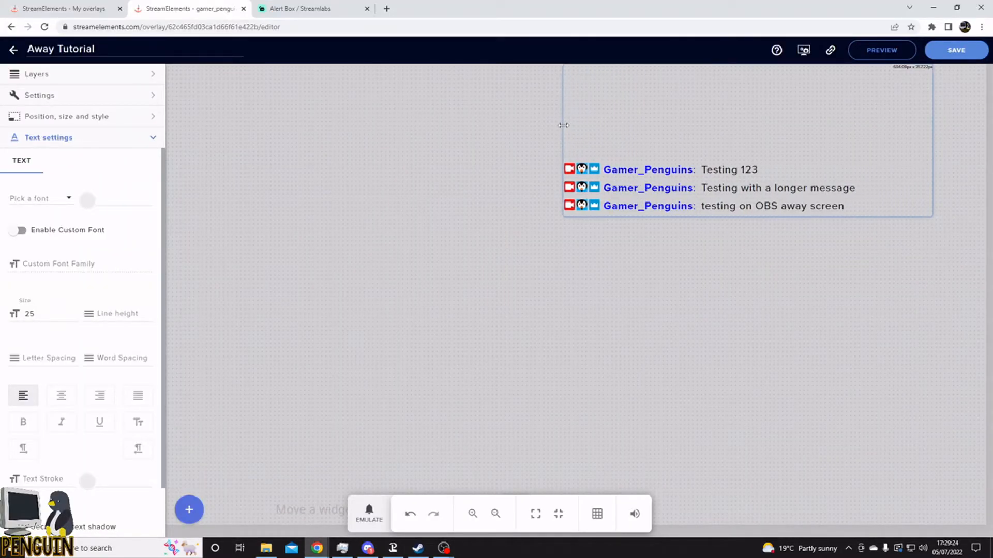
pyautogui.click(956, 50)
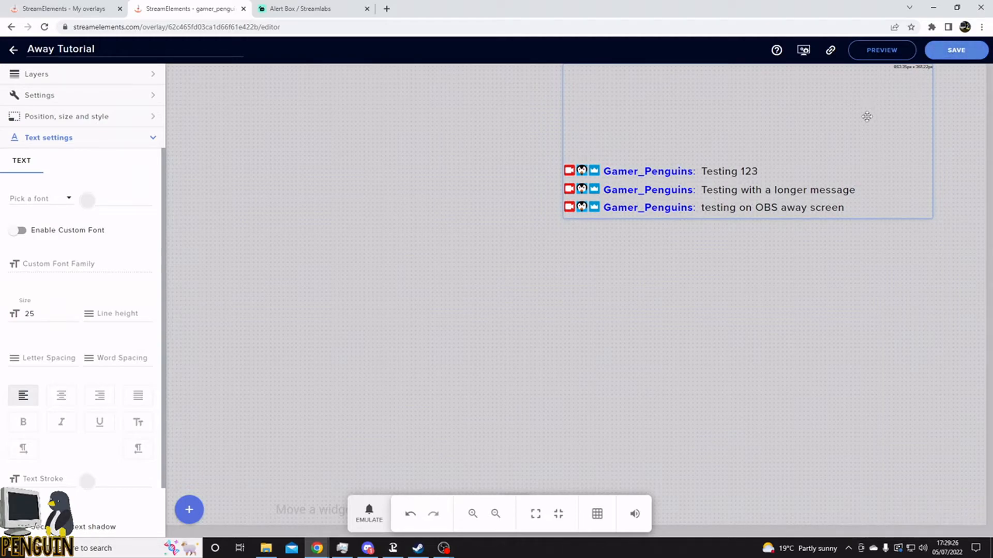
pyautogui.hotkey('alt', 'Tab')
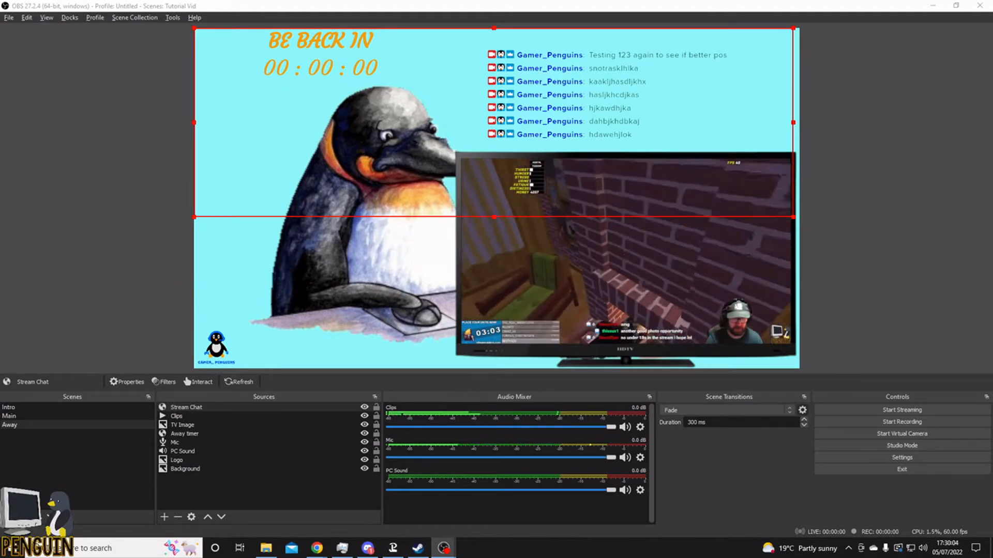
# Step: Review the chat widget's message permanence, fade and delay settings in StreamElements, then return to OBS
pyautogui.hotkey('alt', 'Tab')
pyautogui.hotkey('alt', 'Tab')
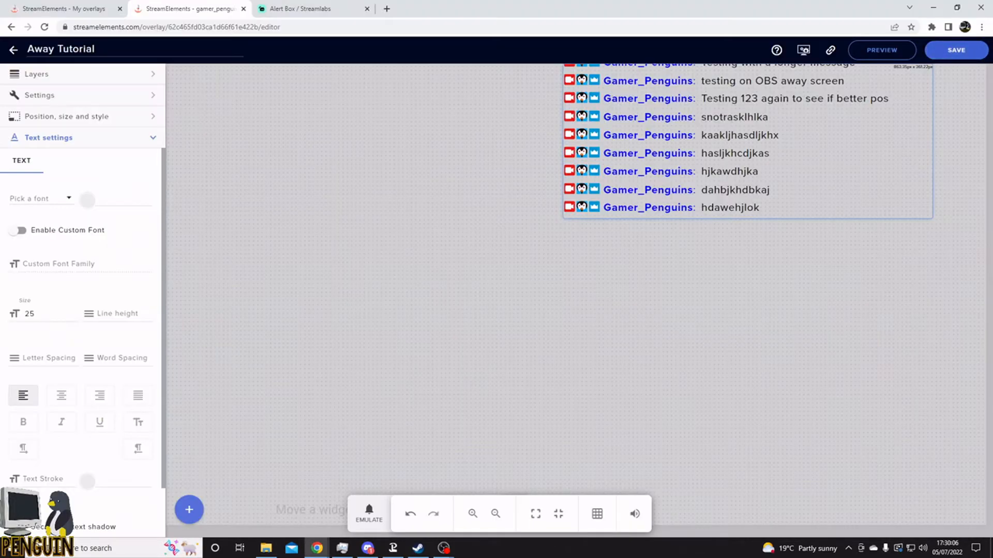
pyautogui.click(57, 96)
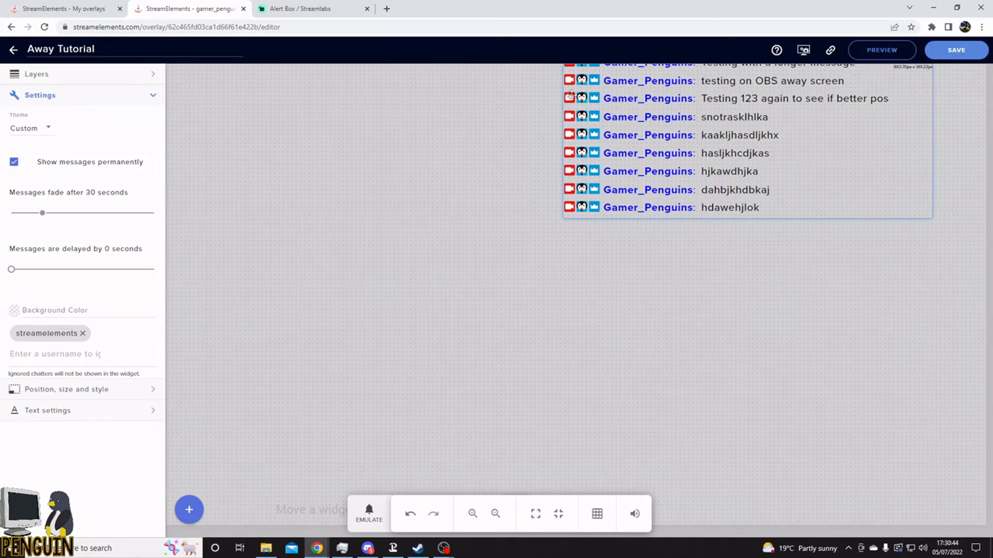
pyautogui.hotkey('alt', 'Tab')
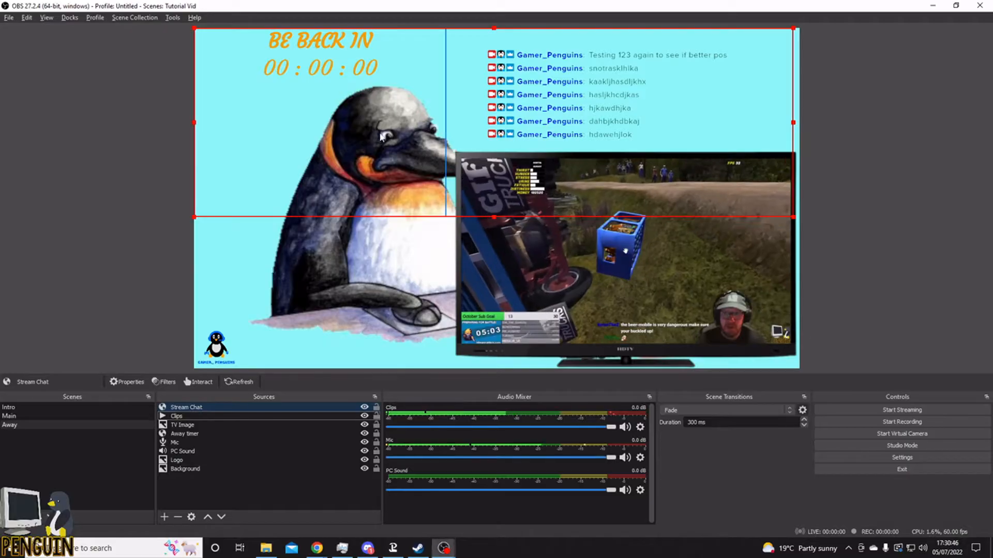
# Step: Switch to the Main scene and back to Away to check that the countdown restarts
pyautogui.click(926, 136)
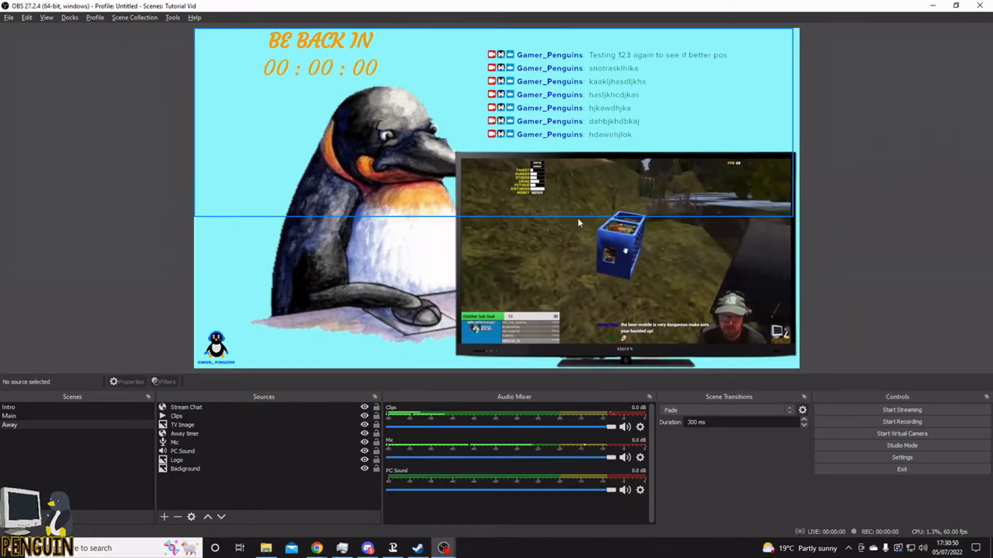
pyautogui.click(20, 416)
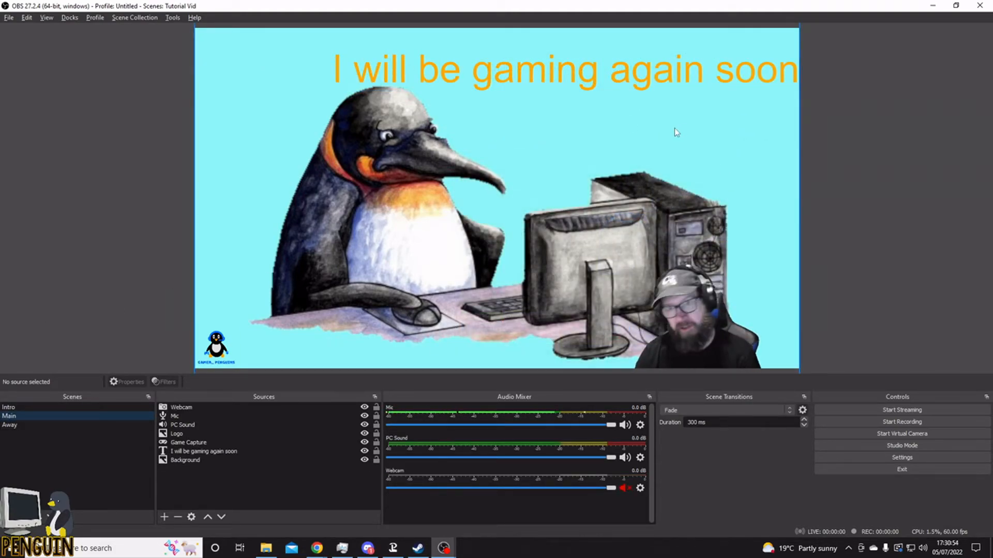
pyautogui.click(16, 426)
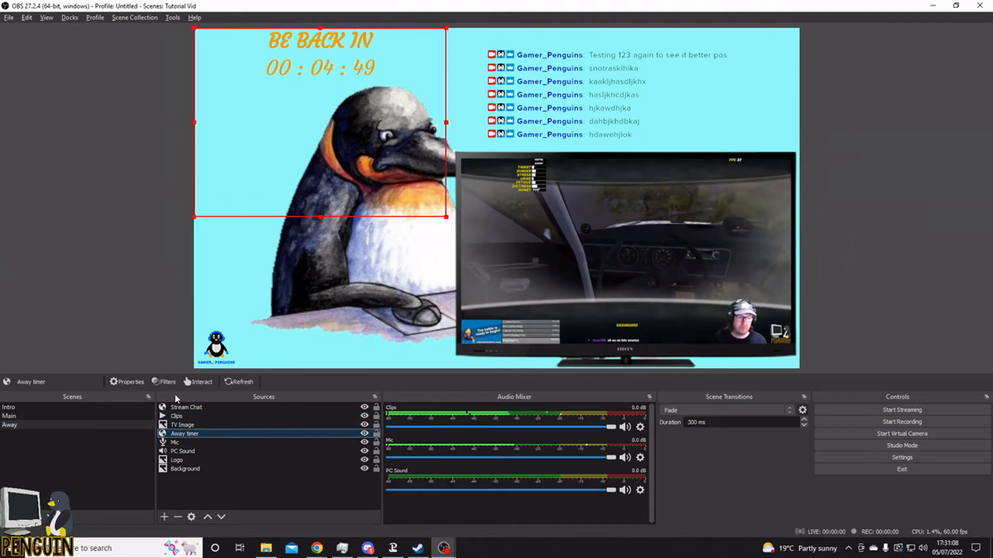
# Step: Check the Away timer source's option to refresh the browser when the scene becomes active
pyautogui.click(128, 385)
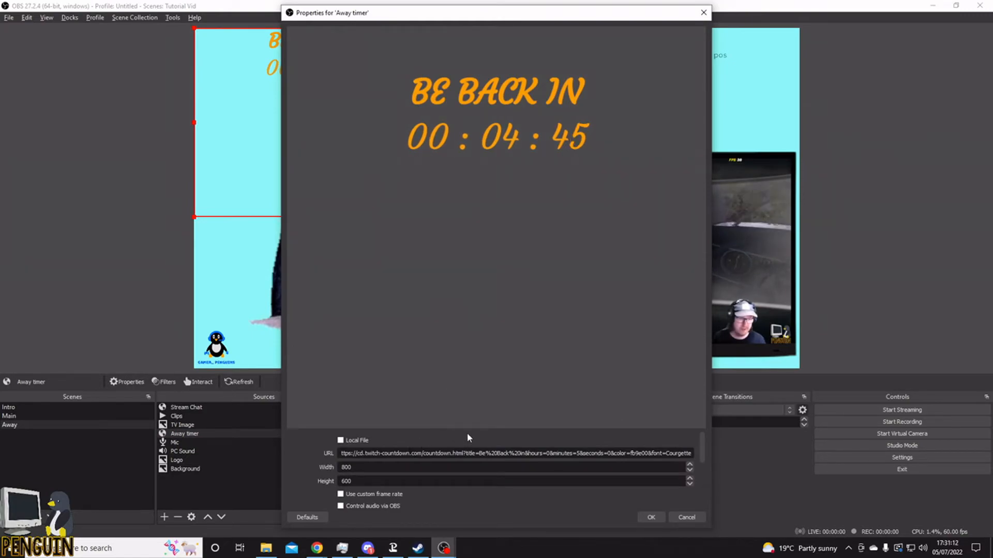
pyautogui.moveTo(467, 431); pyautogui.dragTo(473, 264)
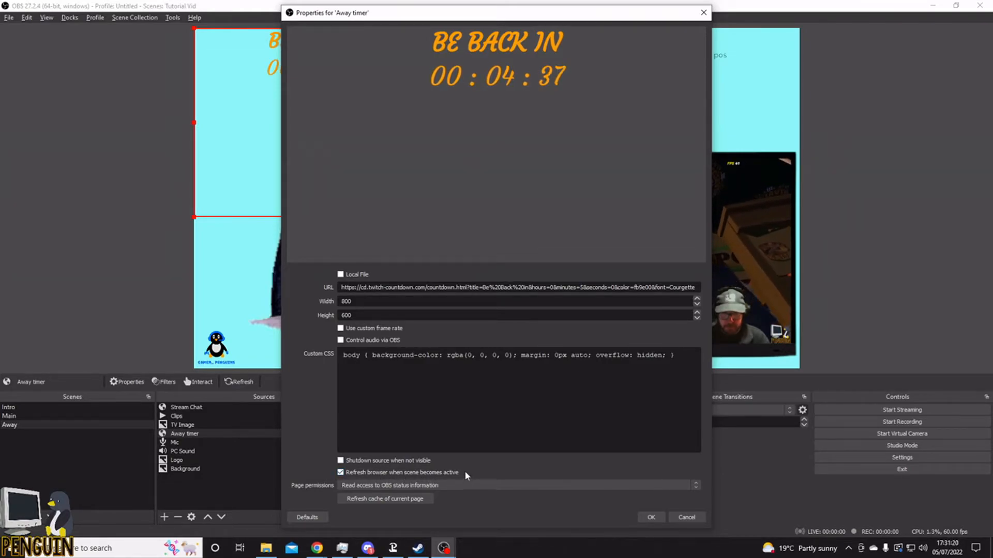
pyautogui.click(651, 516)
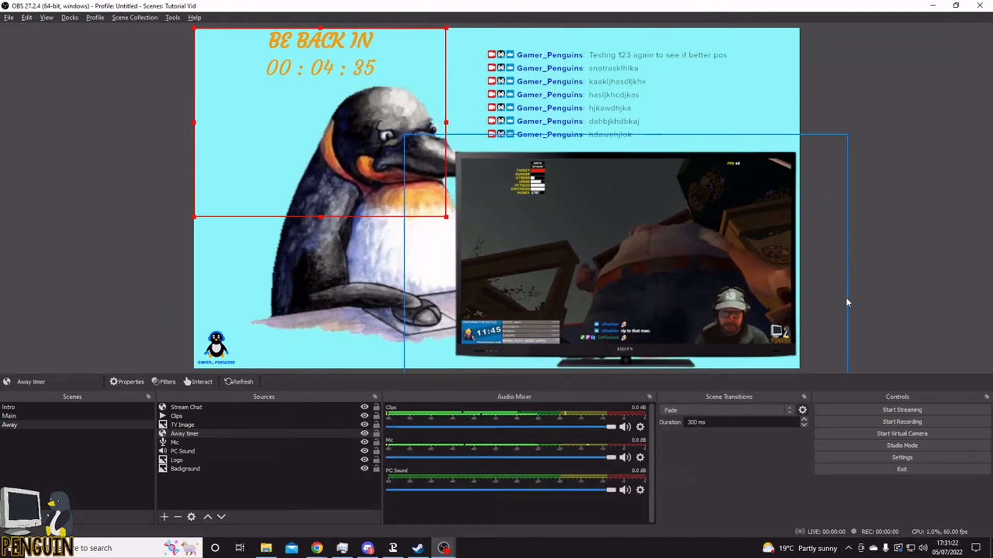
pyautogui.click(846, 339)
# Step: Switch repeatedly between the Intro, Main and Away scenes to test the countdown timers and clip playback, finishing on Away
pyautogui.click(16, 407)
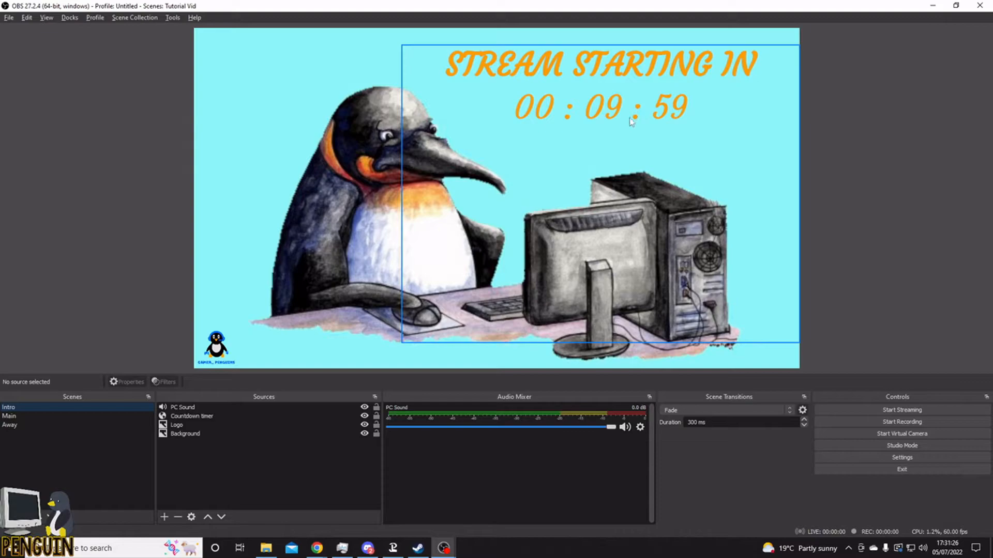
pyautogui.click(11, 425)
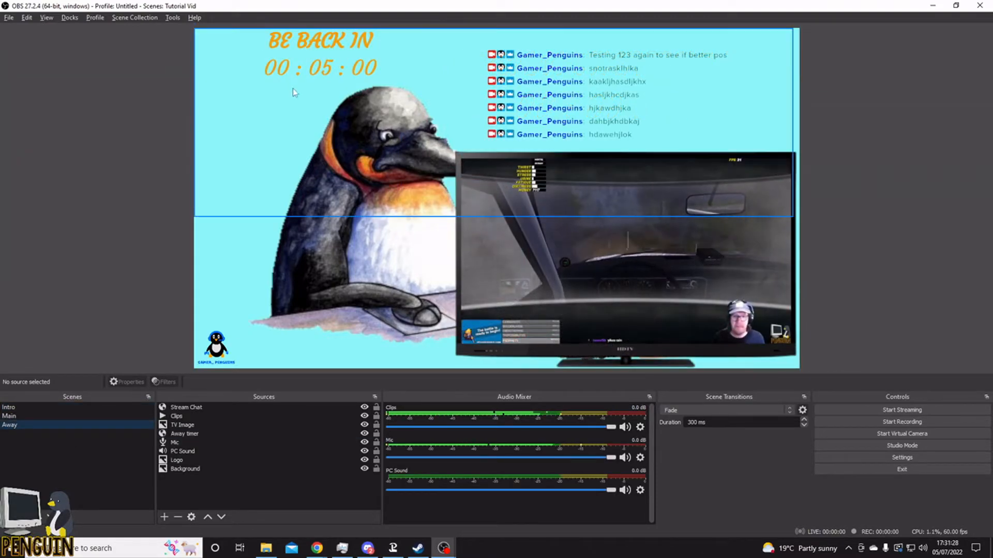
pyautogui.click(20, 416)
pyautogui.click(25, 425)
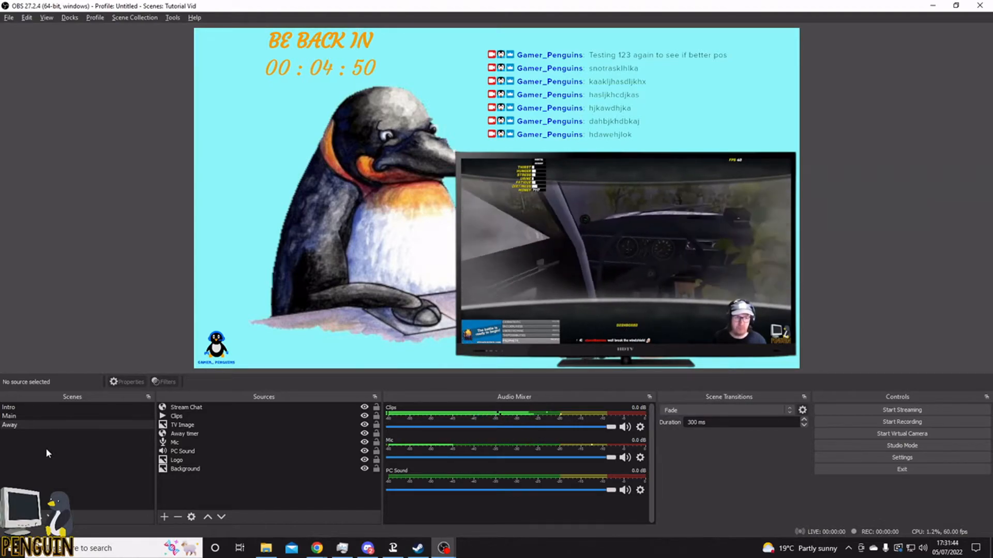
pyautogui.click(24, 416)
pyautogui.click(19, 424)
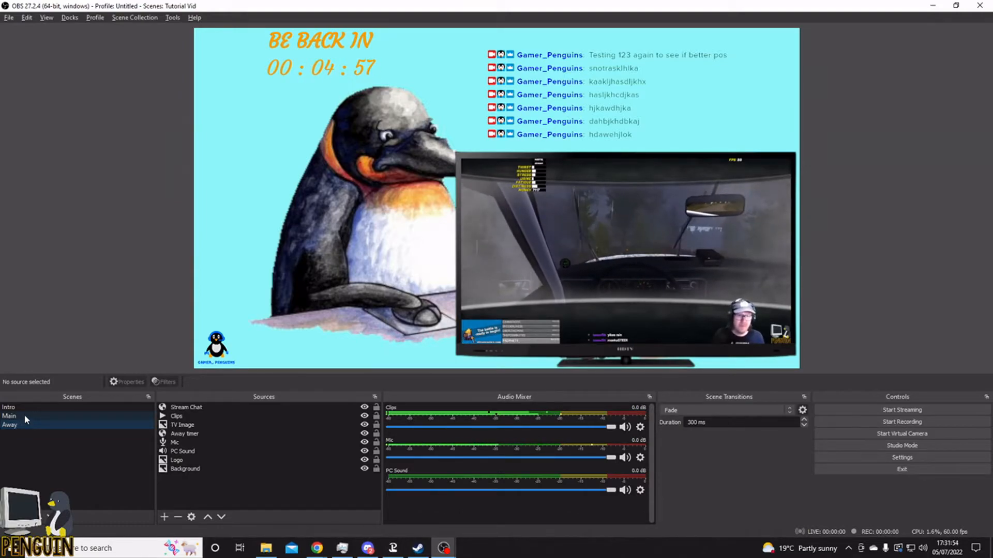
pyautogui.click(24, 415)
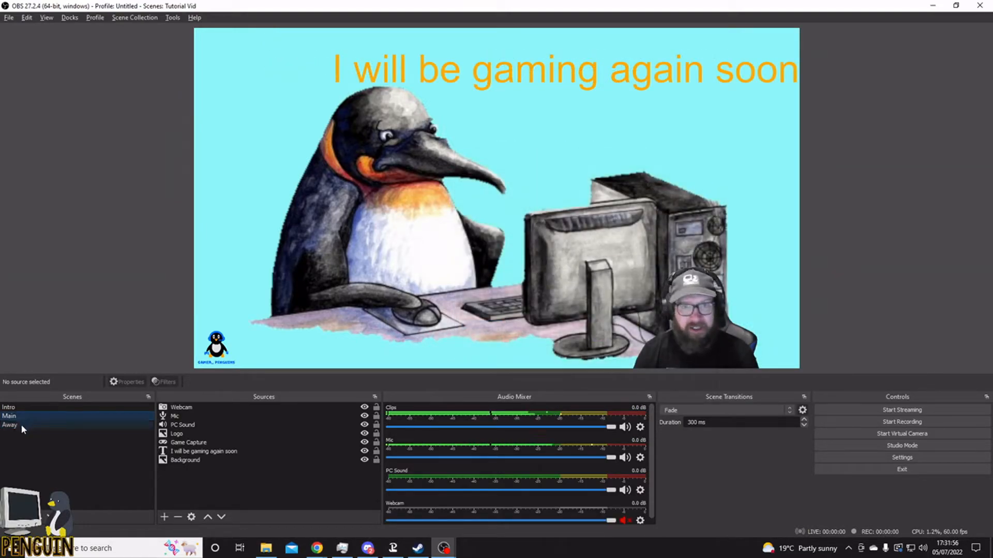
pyautogui.click(21, 425)
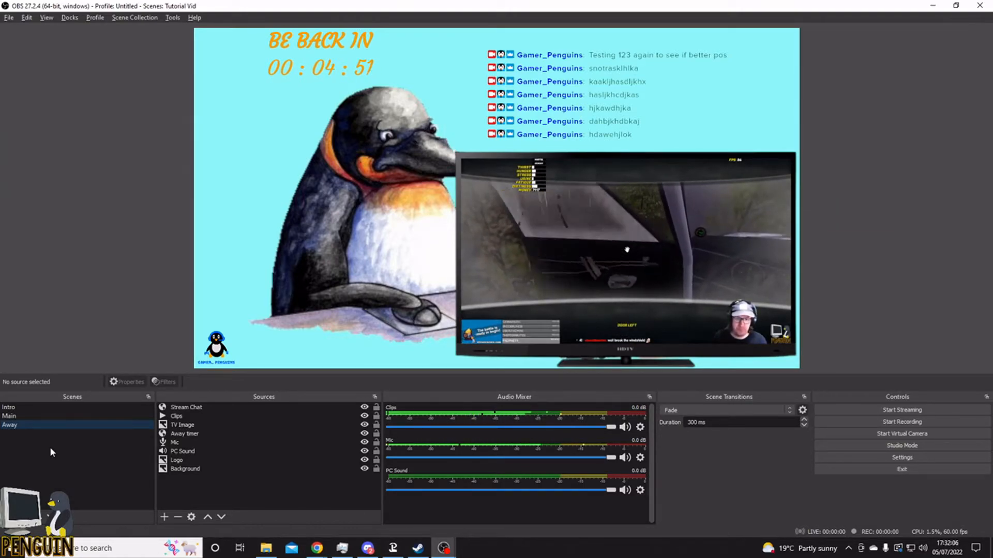
pyautogui.click(35, 417)
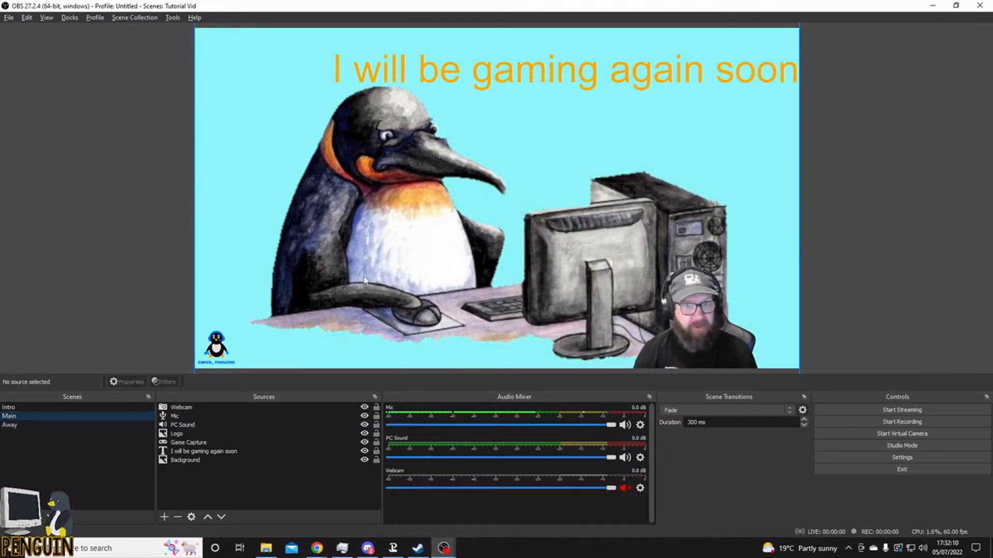
pyautogui.click(22, 424)
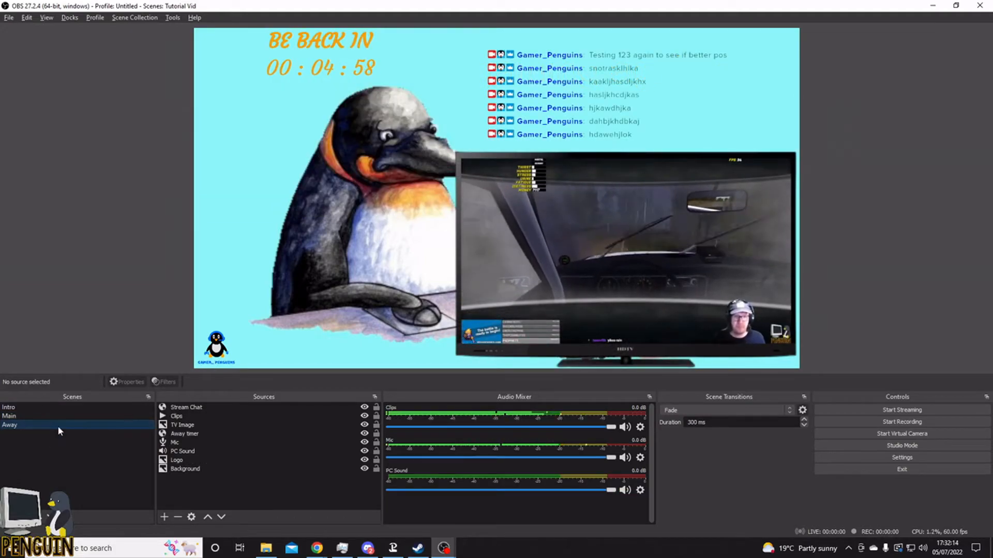
# Step: Duplicate the Away scene and name the copy "Ending"
pyautogui.rightClick(28, 424)
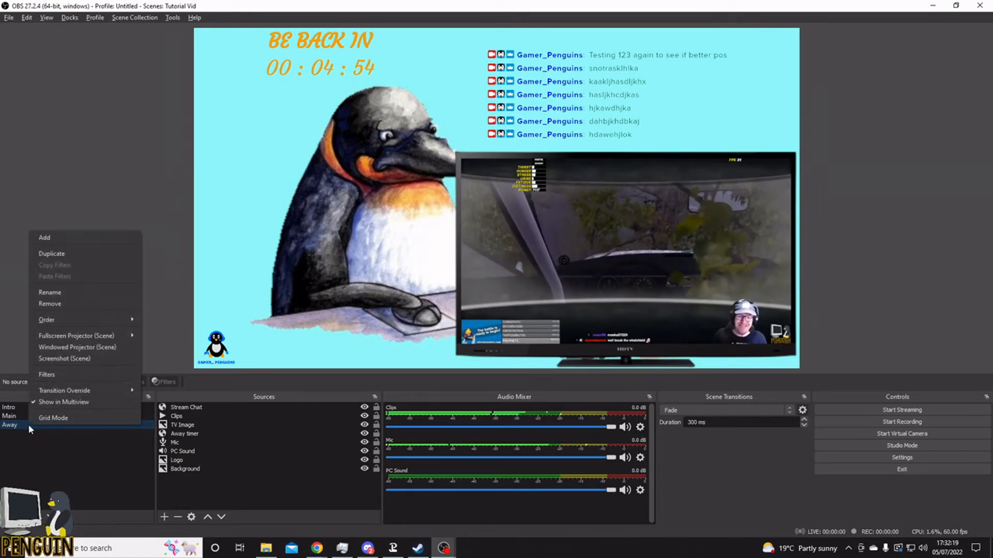
pyautogui.click(70, 254)
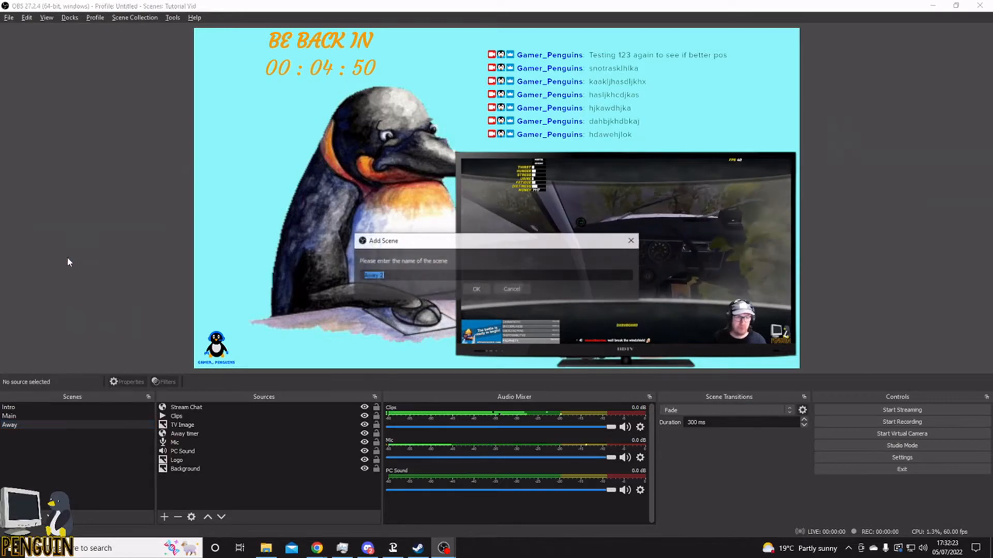
pyautogui.write('Ending')
pyautogui.click(482, 294)
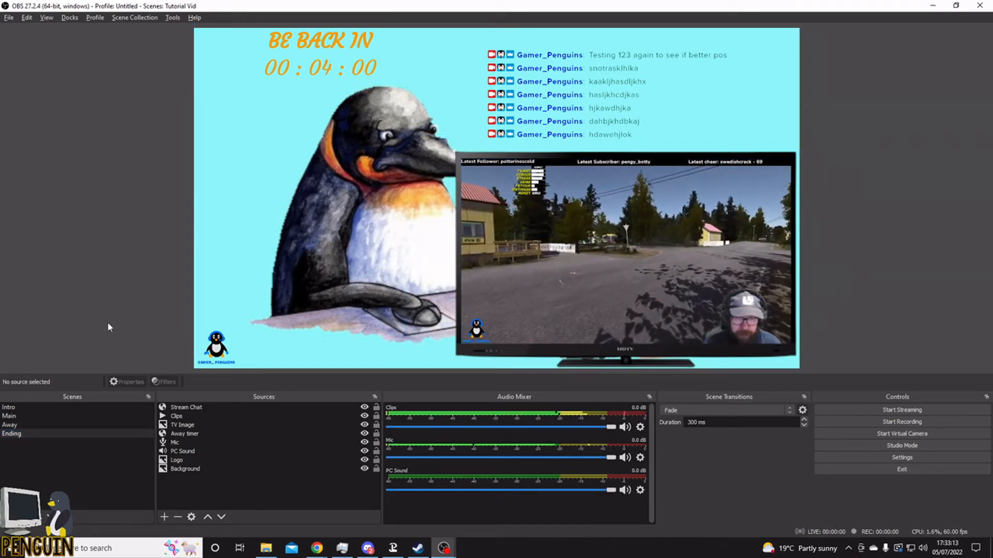
# Step: Remove the Stream Chat, Clips, TV Image and Away timer sources from the Ending scene
pyautogui.click(209, 406)
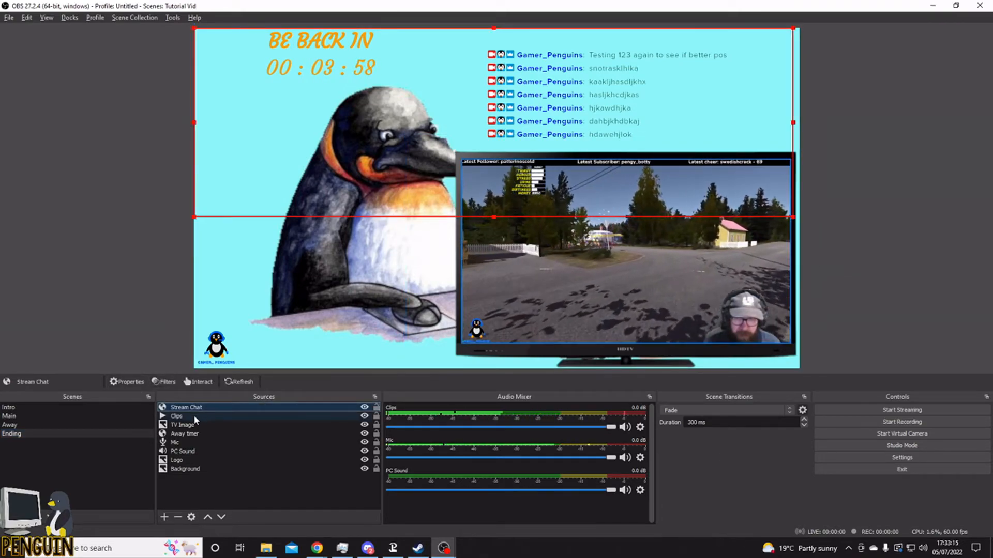
pyautogui.keyDown('ctrl'); pyautogui.click(196, 417); pyautogui.keyUp('ctrl')
pyautogui.keyDown('ctrl'); pyautogui.click(197, 425); pyautogui.keyUp('ctrl')
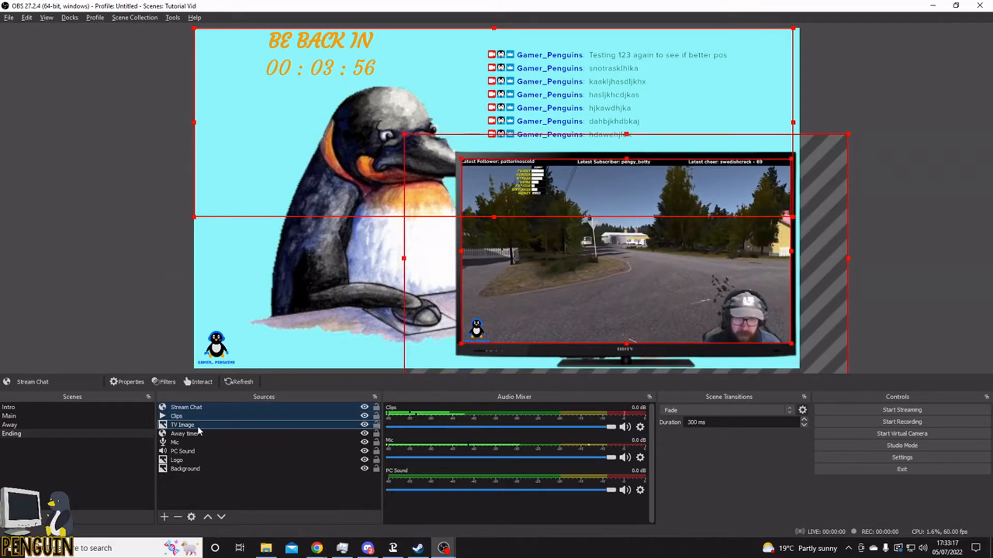
pyautogui.keyDown('ctrl'); pyautogui.click(208, 433); pyautogui.keyUp('ctrl')
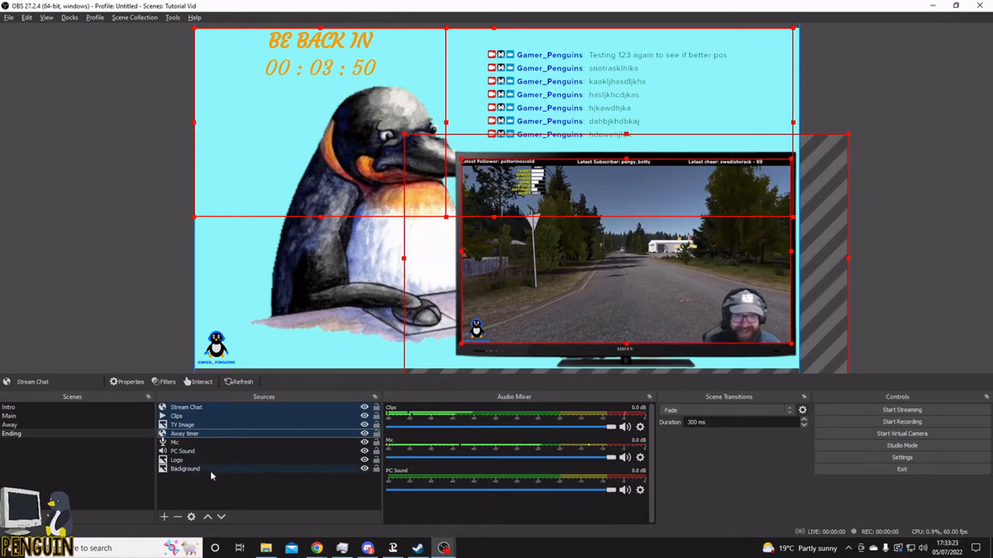
pyautogui.press('Delete')
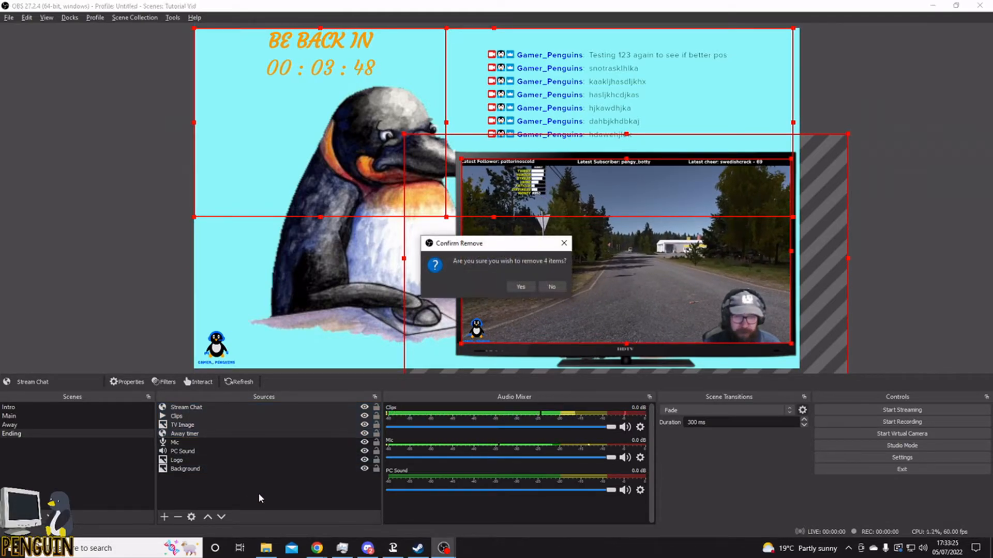
pyautogui.click(527, 285)
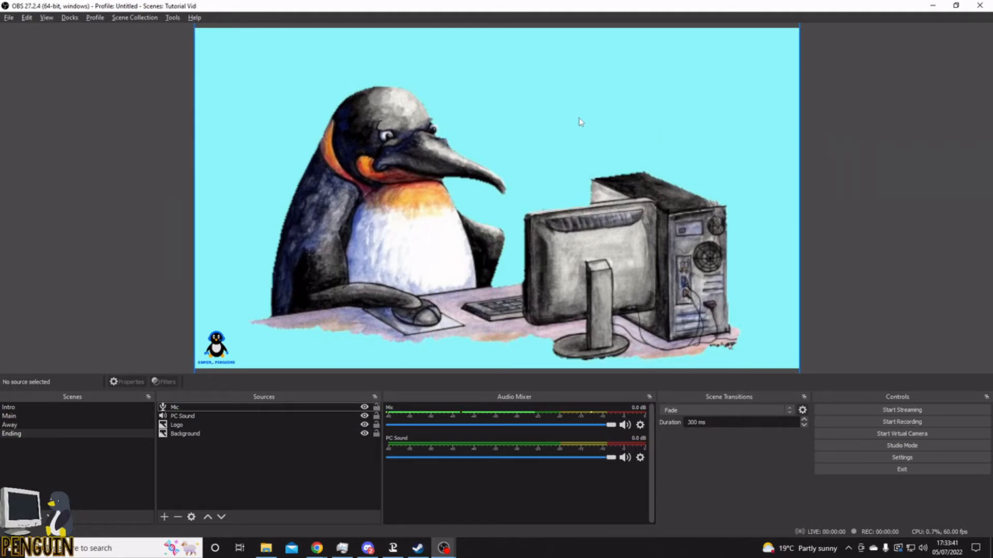
# Step: Add a new Text (GDI+) source named "Ending Text" to the Ending scene
pyautogui.rightClick(236, 462)
pyautogui.moveTo(269, 475)
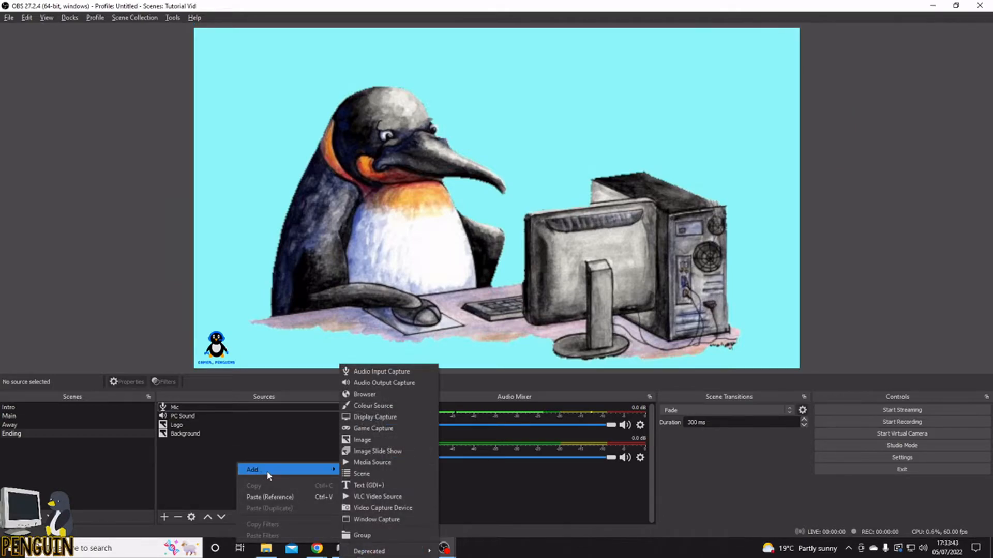
pyautogui.click(394, 485)
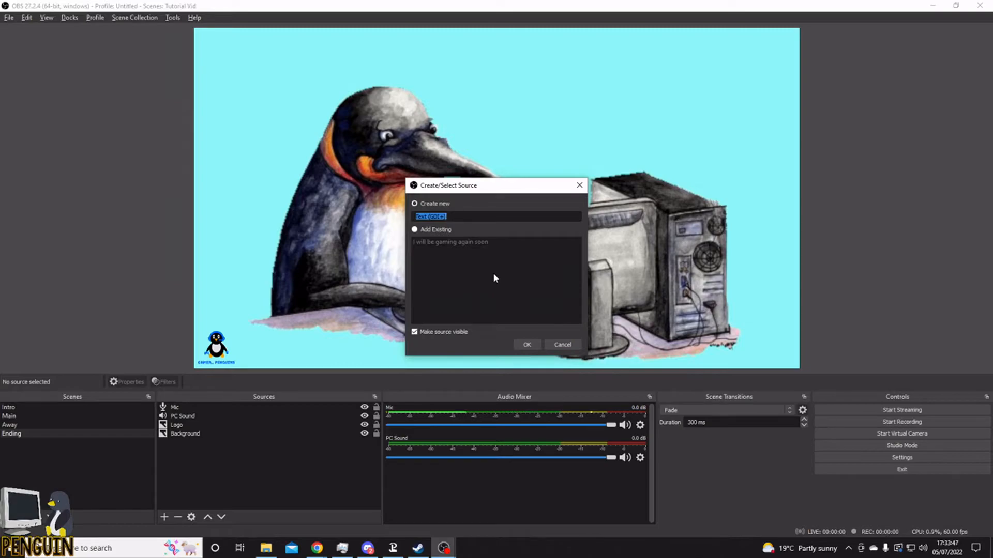
pyautogui.write('Ending Tye')
pyautogui.press('BackSpace')
pyautogui.write('xt')
pyautogui.press('Return')
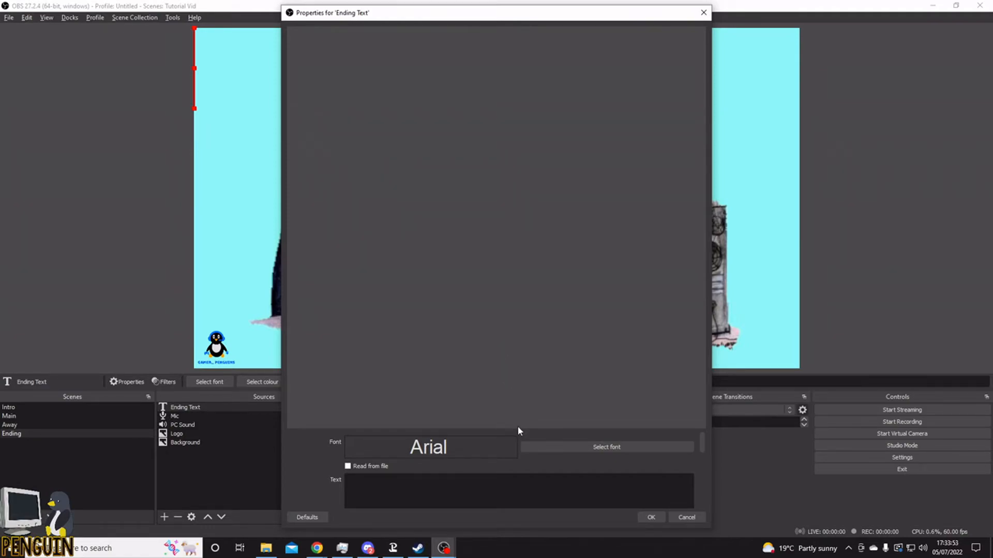
# Step: Set the colour of the ending text to orange #ffaa00
pyautogui.moveTo(517, 428); pyautogui.dragTo(534, 219)
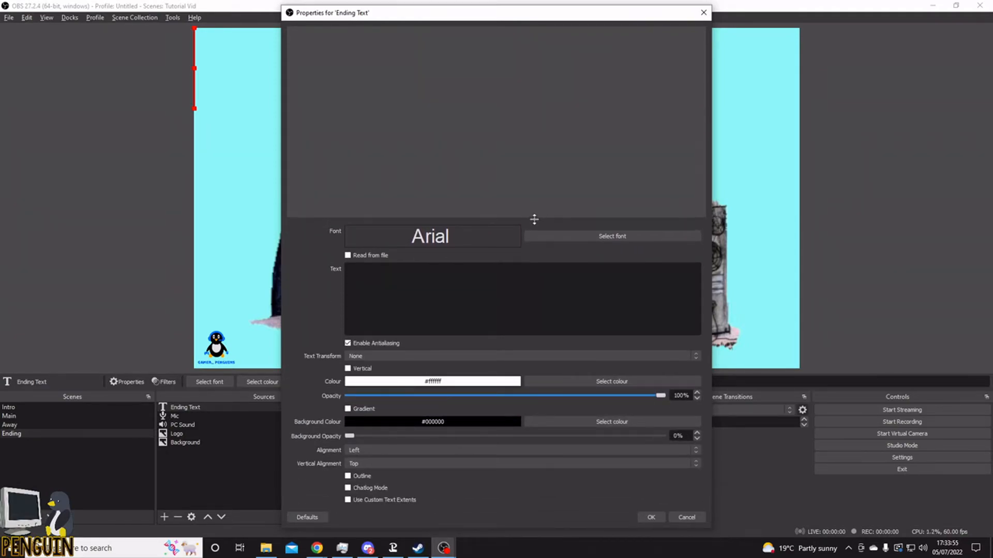
pyautogui.click(605, 383)
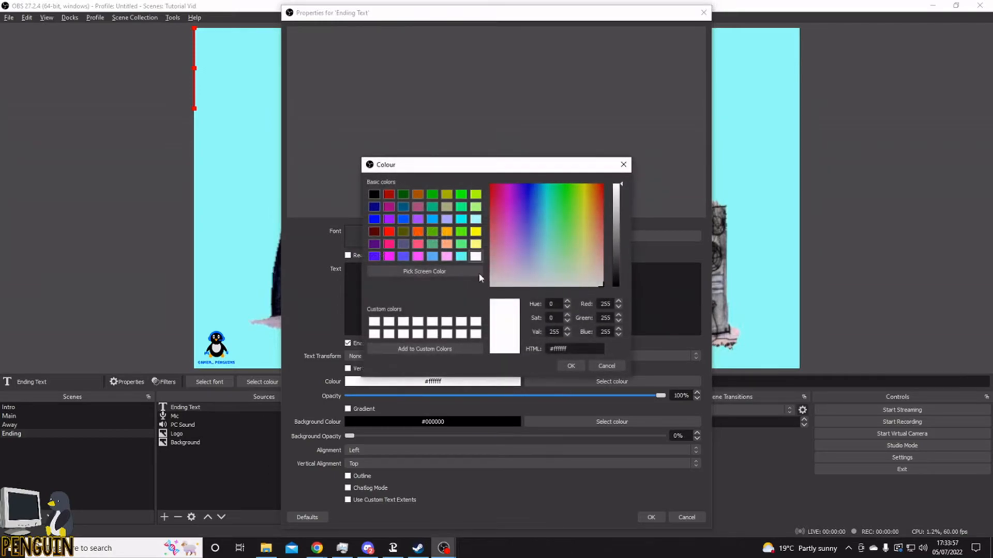
pyautogui.click(446, 231)
pyautogui.click(569, 366)
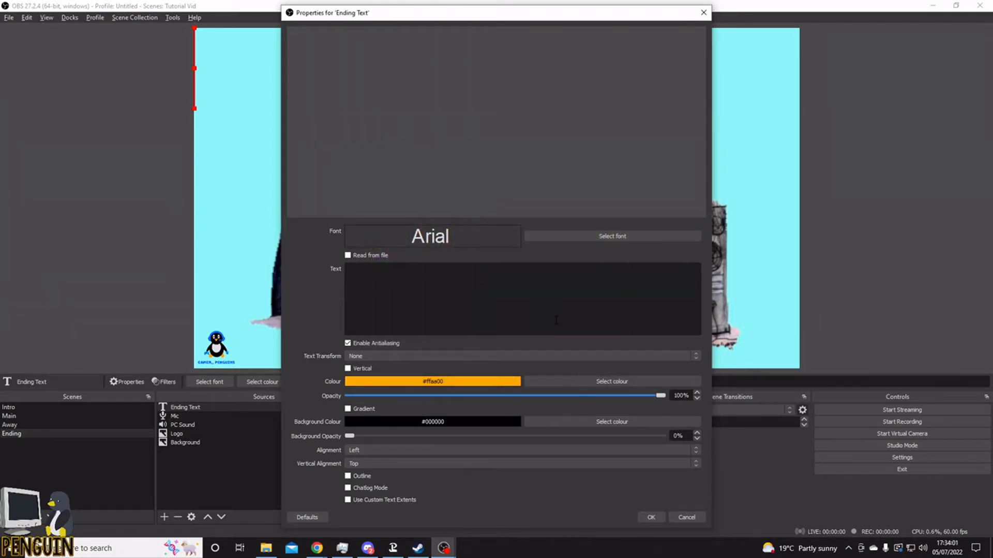
# Step: Enter "Thank you for watching" as the first line of the ending text
pyautogui.write('Thank')
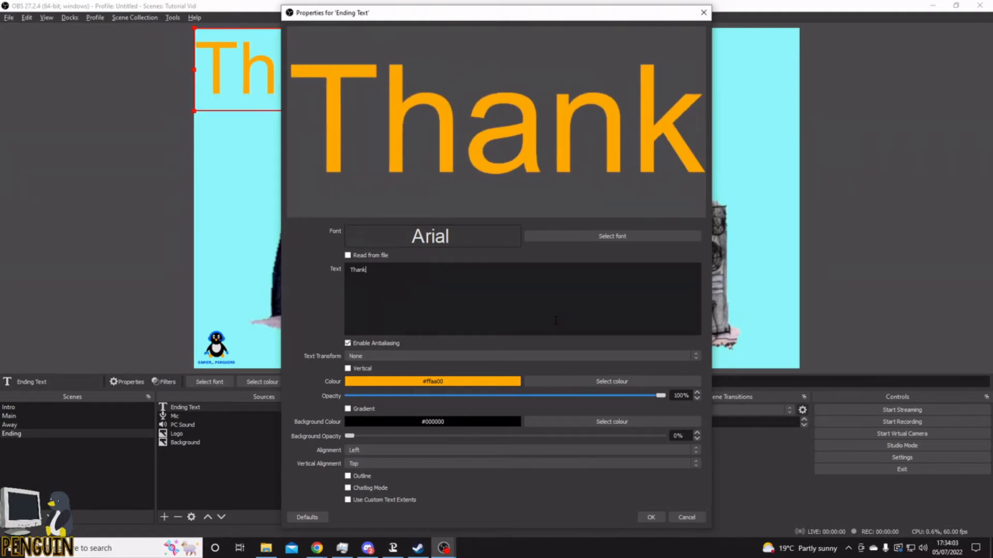
pyautogui.write(' you fgor')
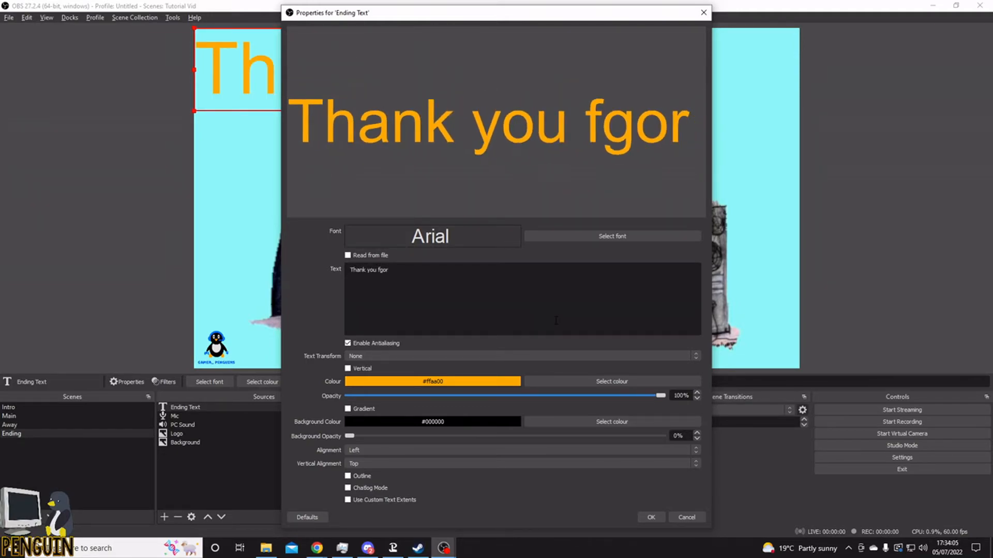
pyautogui.press('BackSpace')
pyautogui.press('BackSpace')
pyautogui.press('BackSpace')
pyautogui.write('or watching')
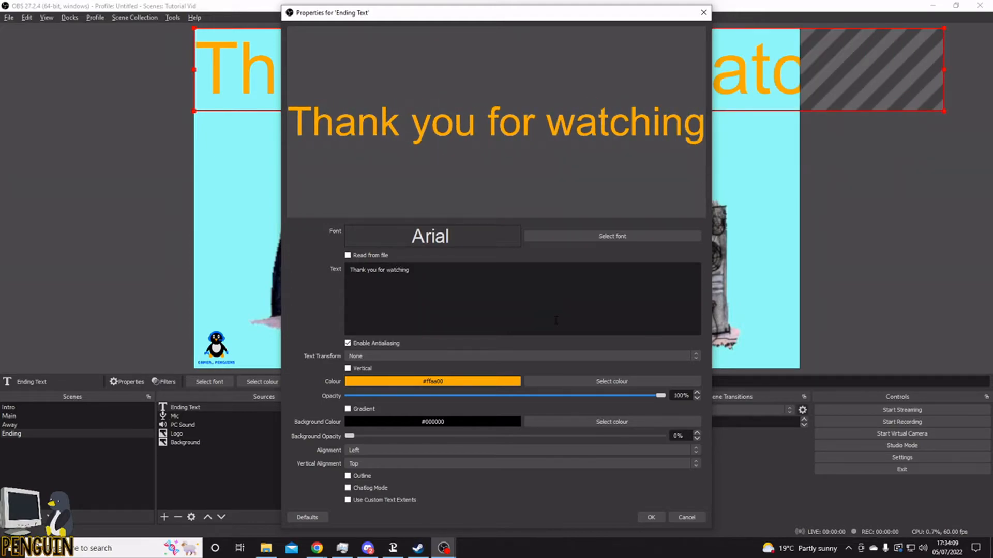
# Step: Add a second line to the ending text reading "Please stay with us for the raid"
pyautogui.press('Return')
pyautogui.write('Please')
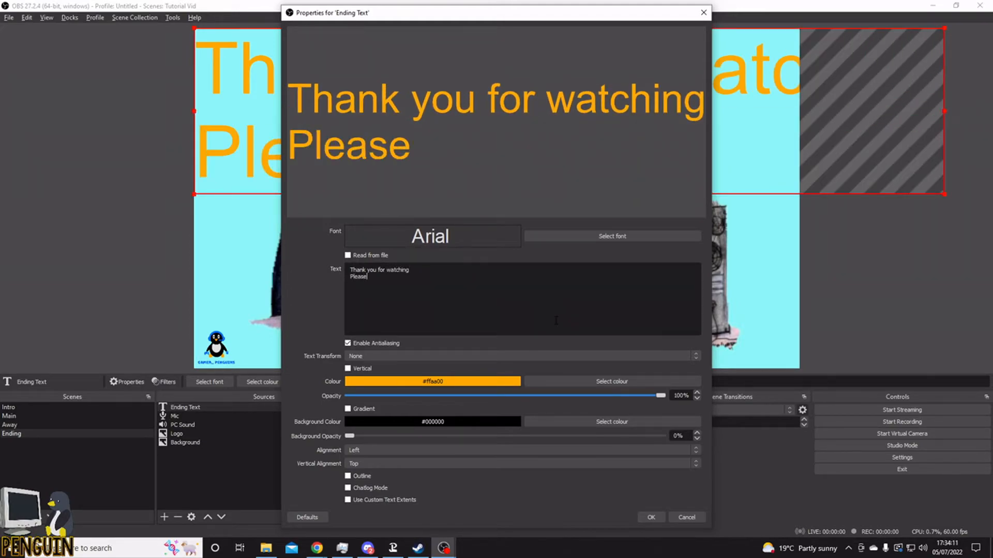
pyautogui.write(' stayt w')
pyautogui.press('BackSpace')
pyautogui.press('BackSpace')
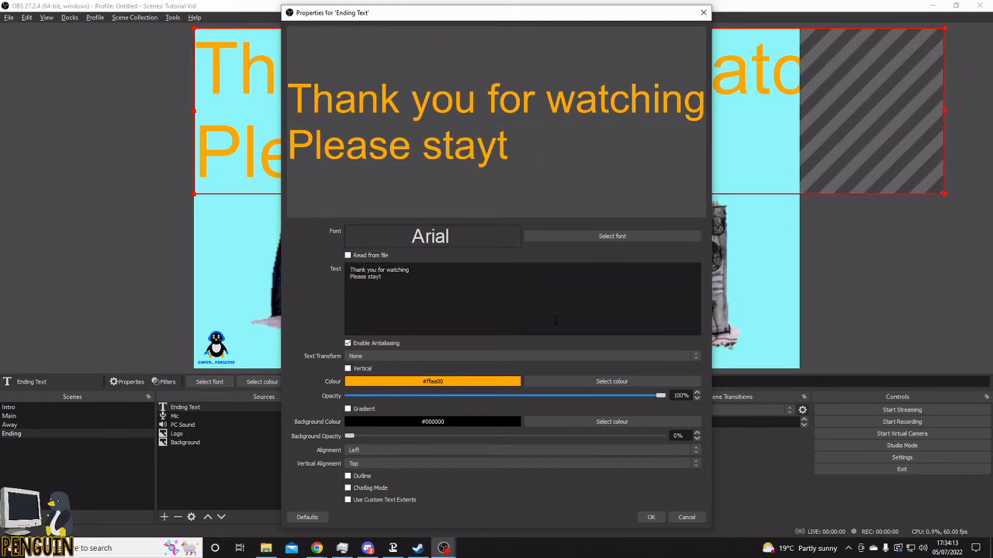
pyautogui.write('with us f')
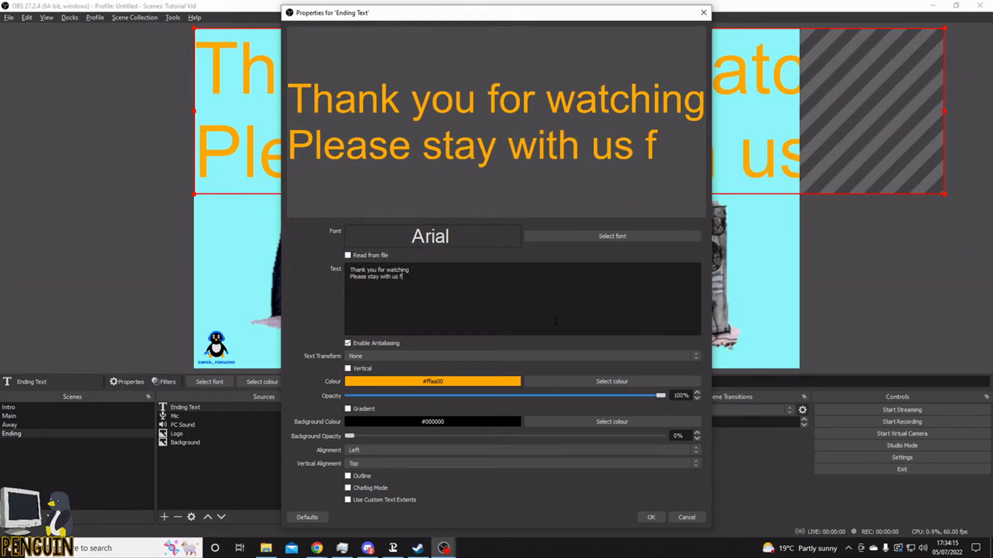
pyautogui.write('or the r')
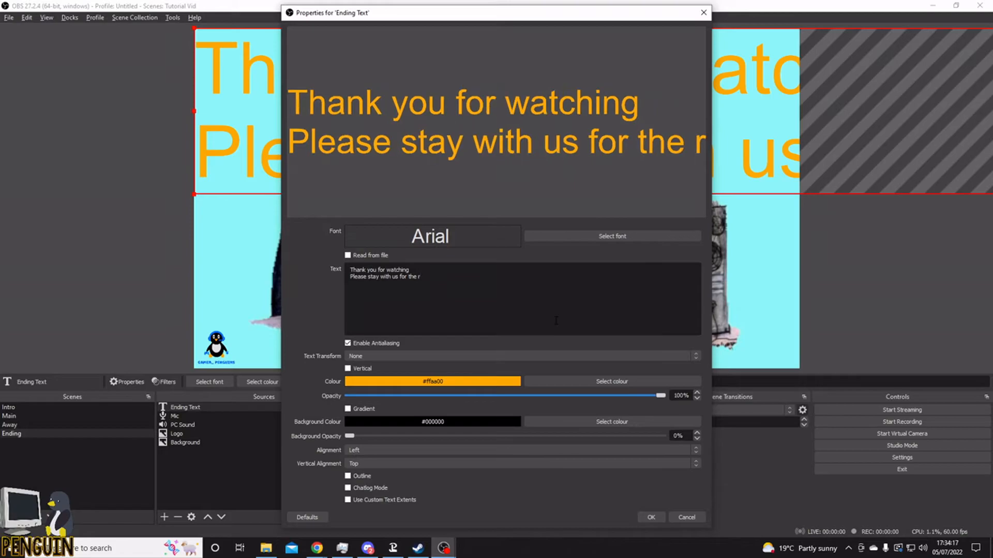
pyautogui.write('aid')
# Step: Add a third line reading "to get your 250 raiding fishy points" and accept the text source's properties
pyautogui.press('Return')
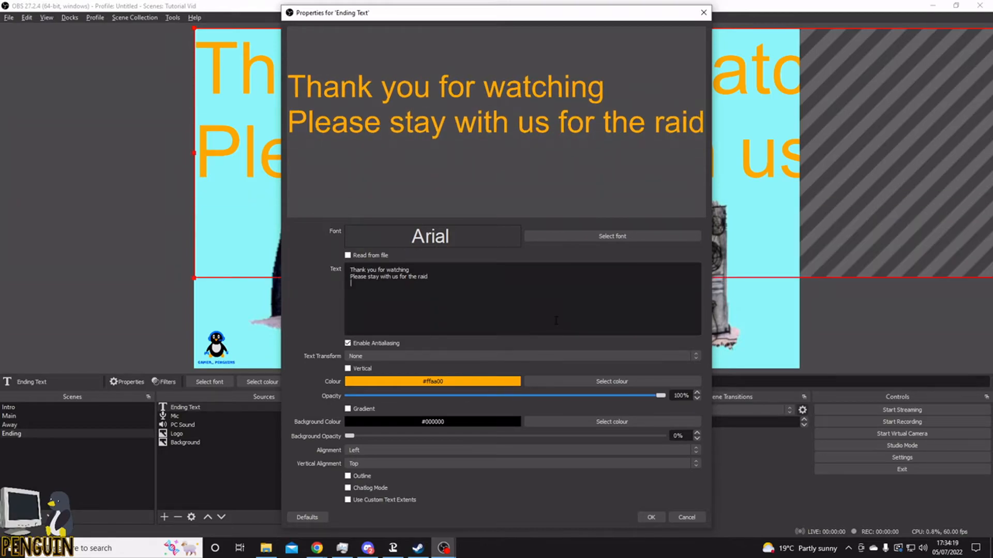
pyautogui.write('and')
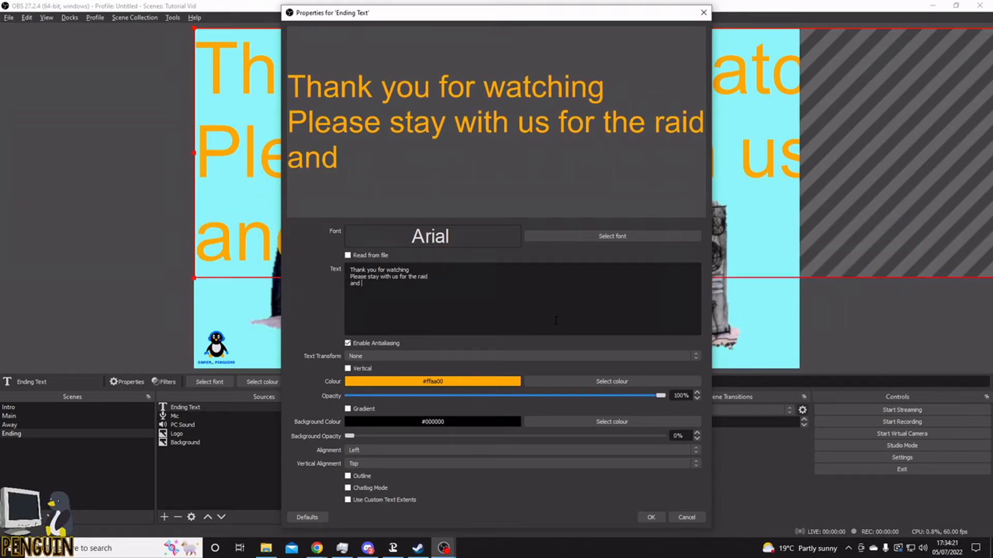
pyautogui.press('BackSpace')
pyautogui.press('BackSpace')
pyautogui.press('BackSpace')
pyautogui.press('BackSpace')
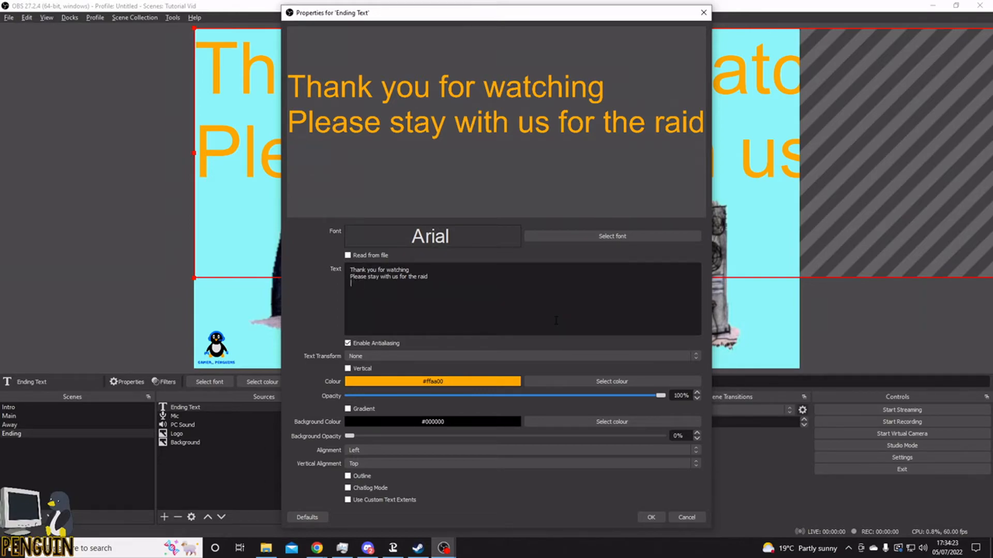
pyautogui.write('to get your 250')
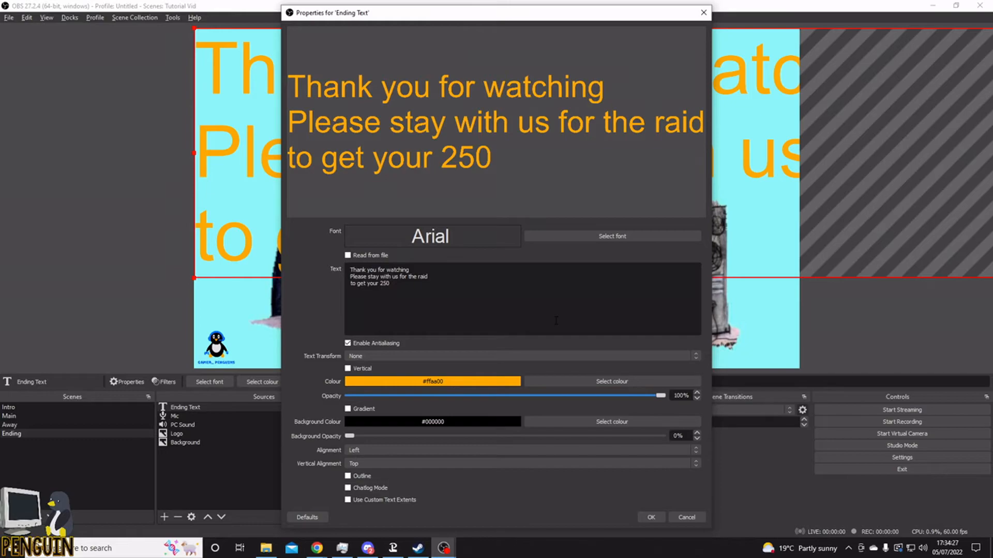
pyautogui.write(' f')
pyautogui.write('aid')
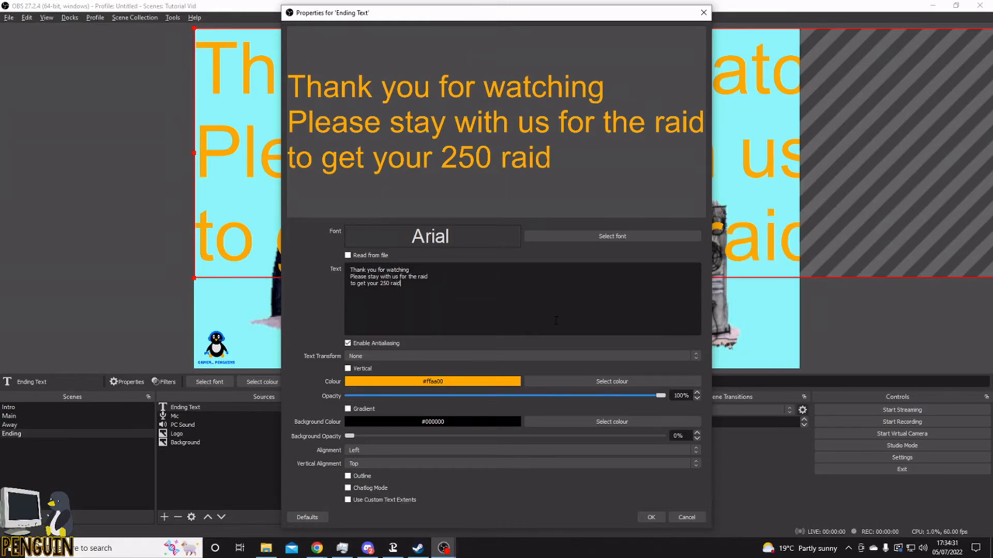
pyautogui.write('ing fishy points')
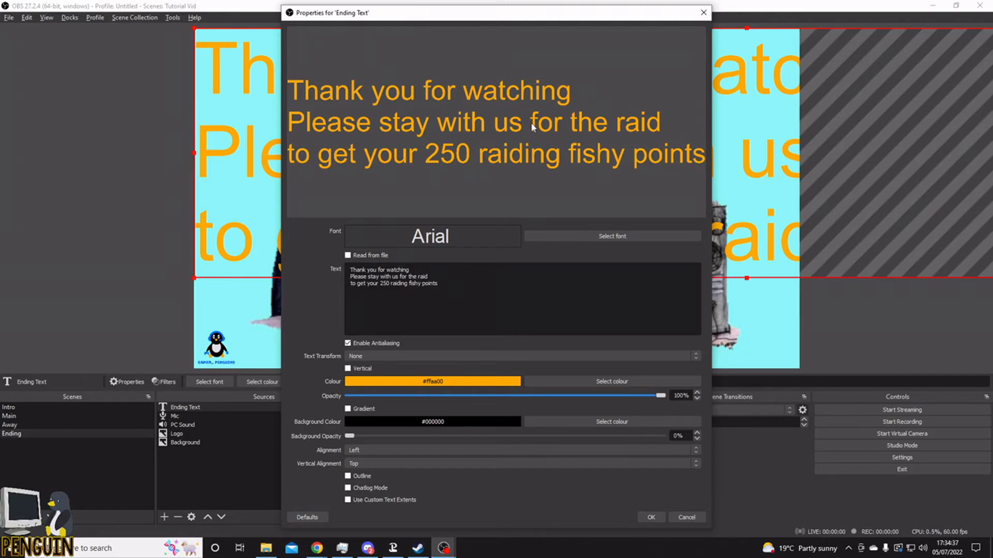
pyautogui.click(652, 517)
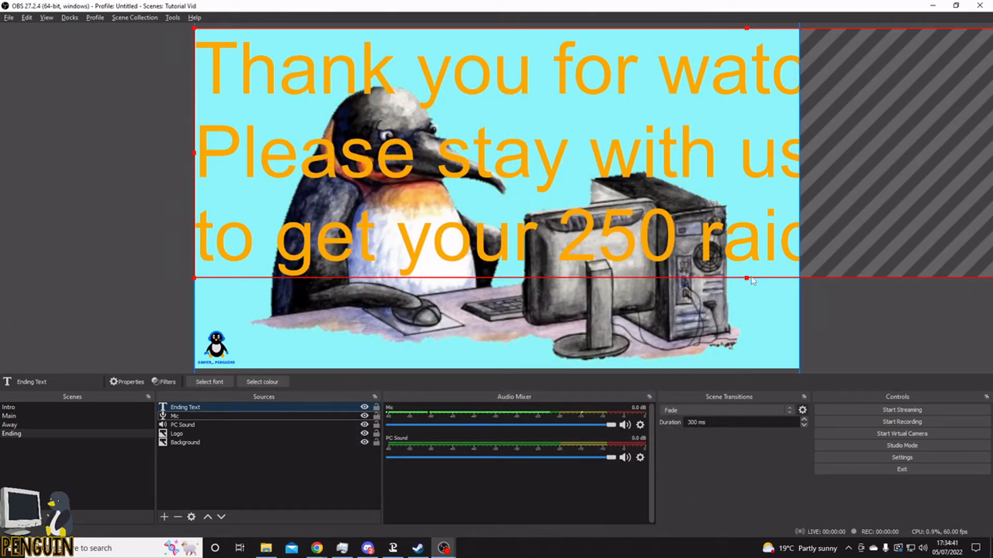
# Step: Scale the ending text down on the canvas so all three lines fit above the penguin's head, and deselect it
pyautogui.moveTo(746, 278); pyautogui.dragTo(662, 89)
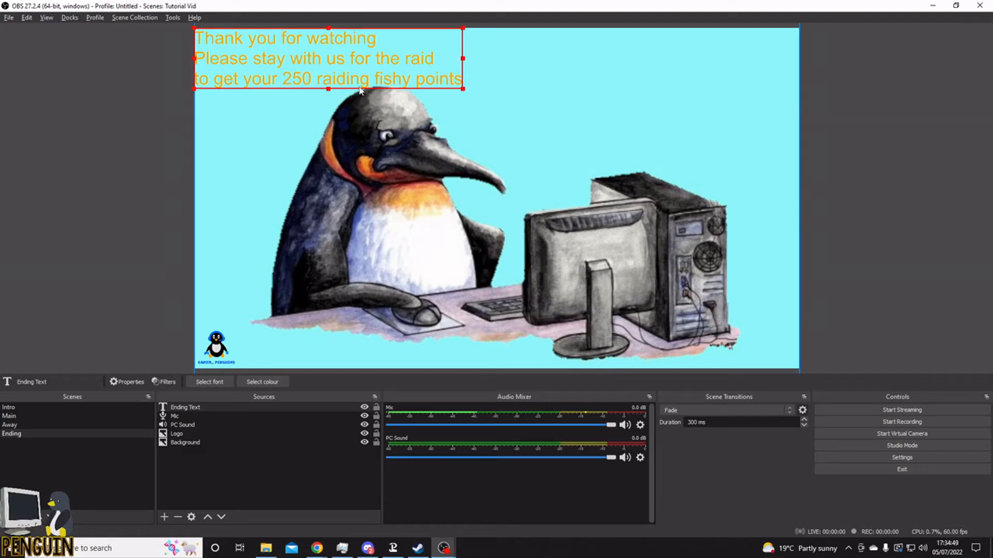
pyautogui.click(142, 116)
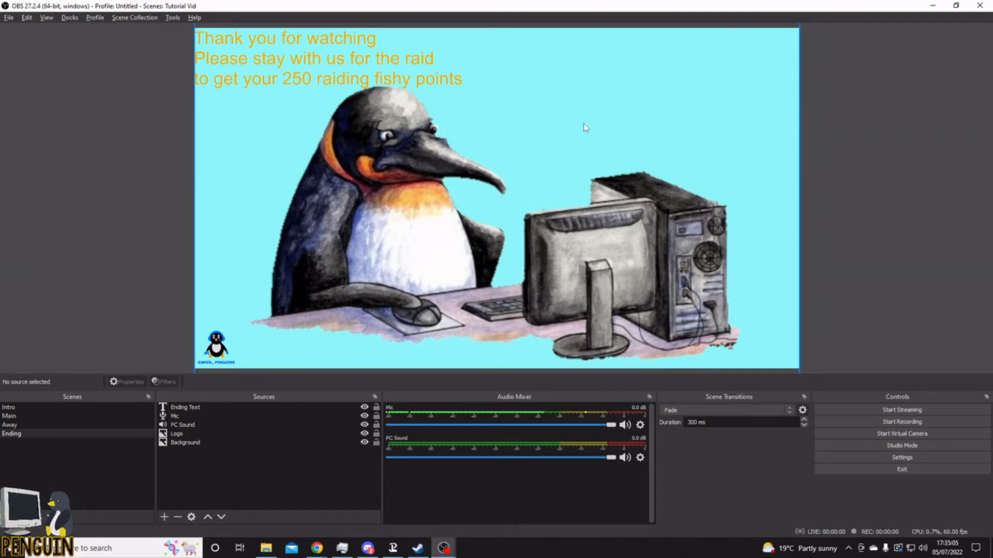
# Step: Switch to the browser, bring up the Streamlabs Alert Box page and look at the account menu
pyautogui.hotkey('alt', 'Tab')
pyautogui.hotkey('alt', 'Tab')
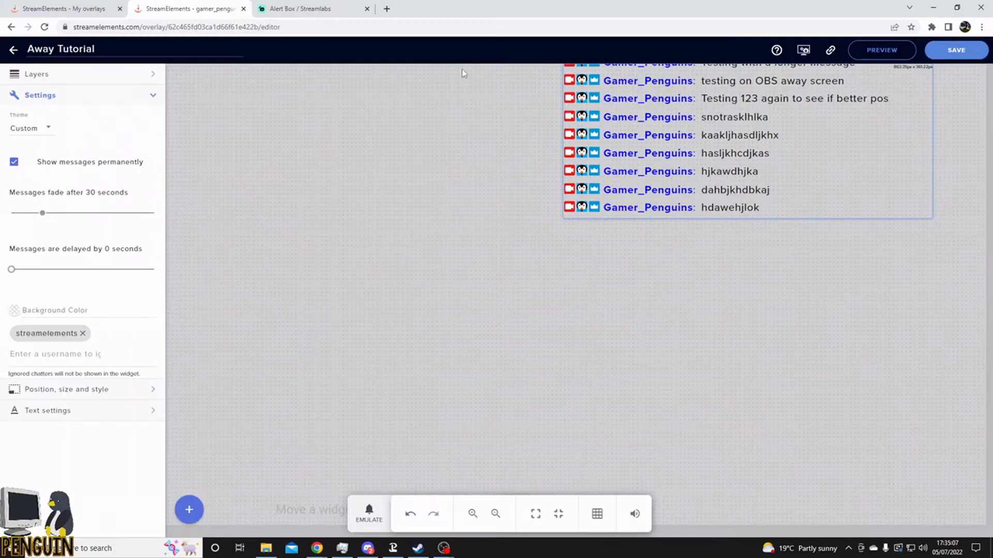
pyautogui.click(292, 10)
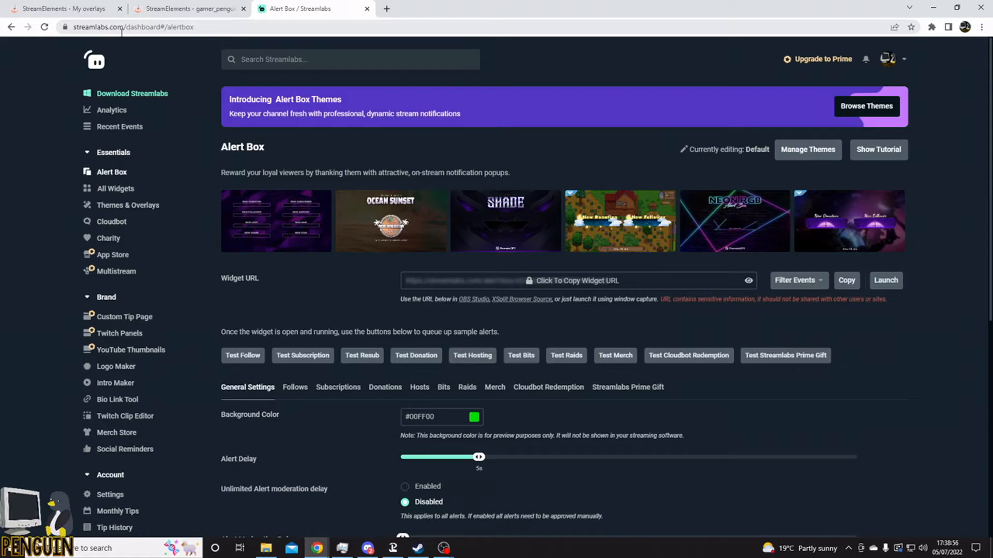
pyautogui.click(896, 60)
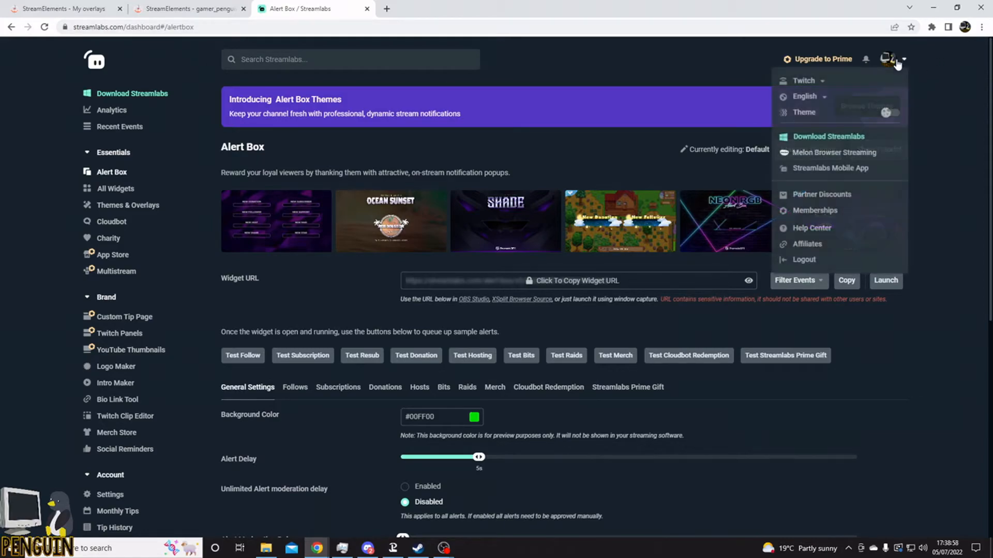
pyautogui.click(897, 60)
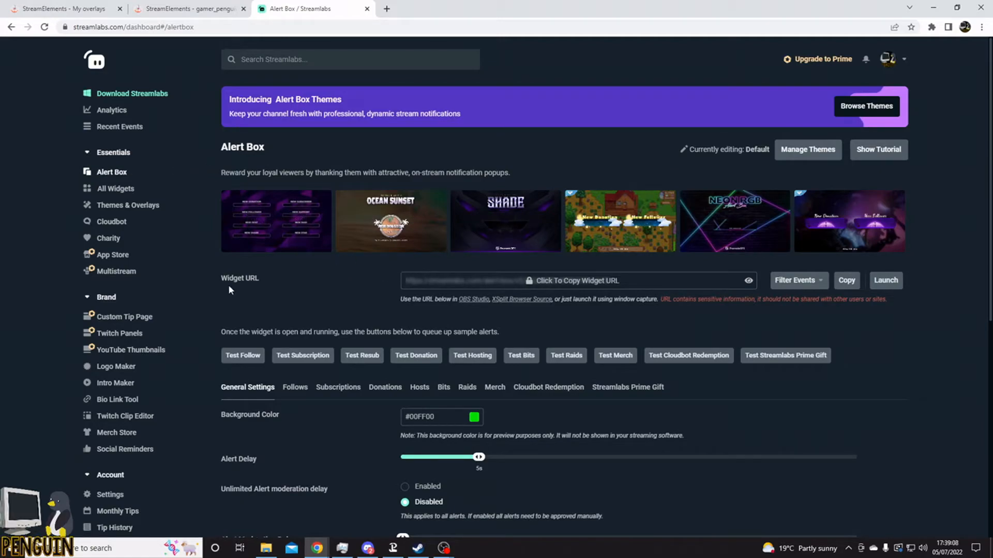
# Step: Look over the Alert Box page's options and open the gallery of all widgets
pyautogui.scroll(-3, 186, 287)
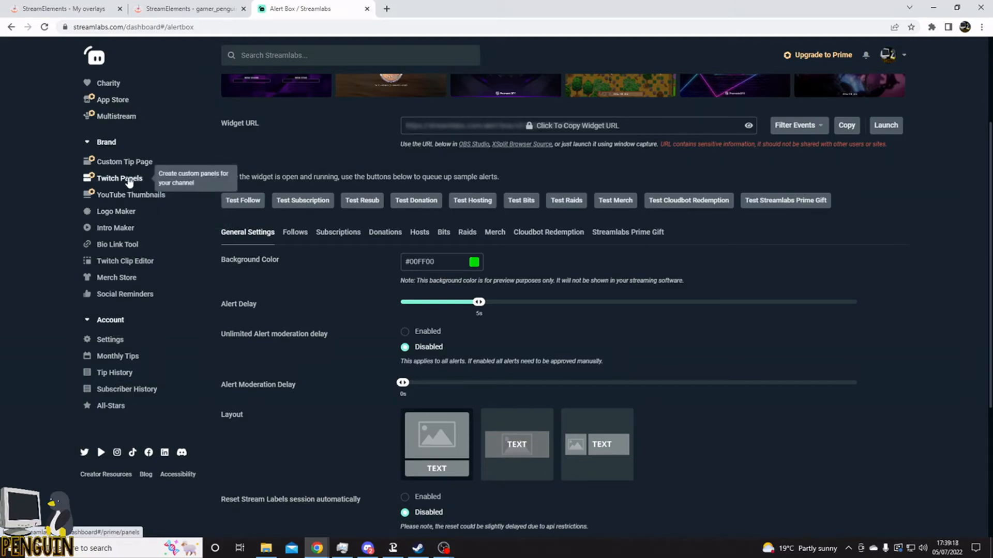
pyautogui.scroll(3, 128, 194)
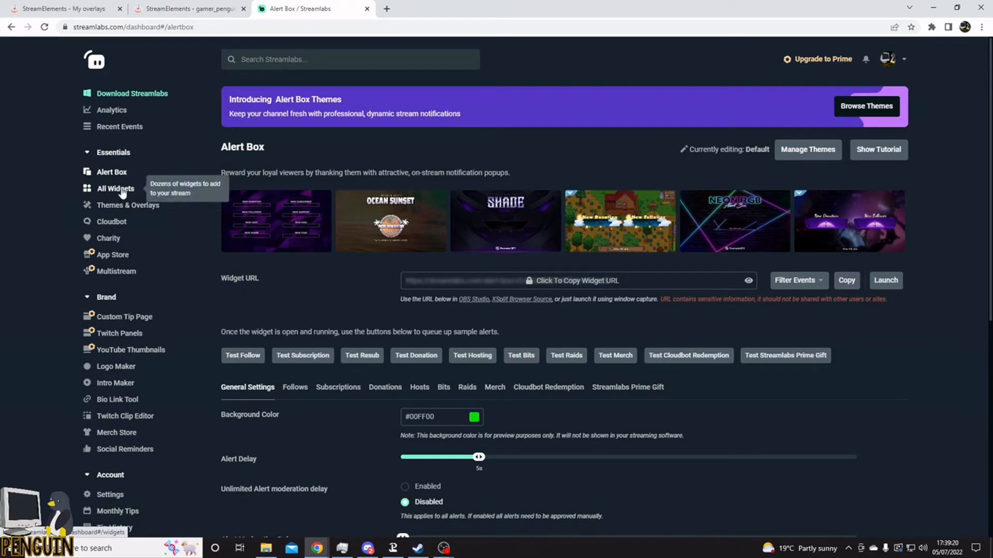
pyautogui.click(123, 192)
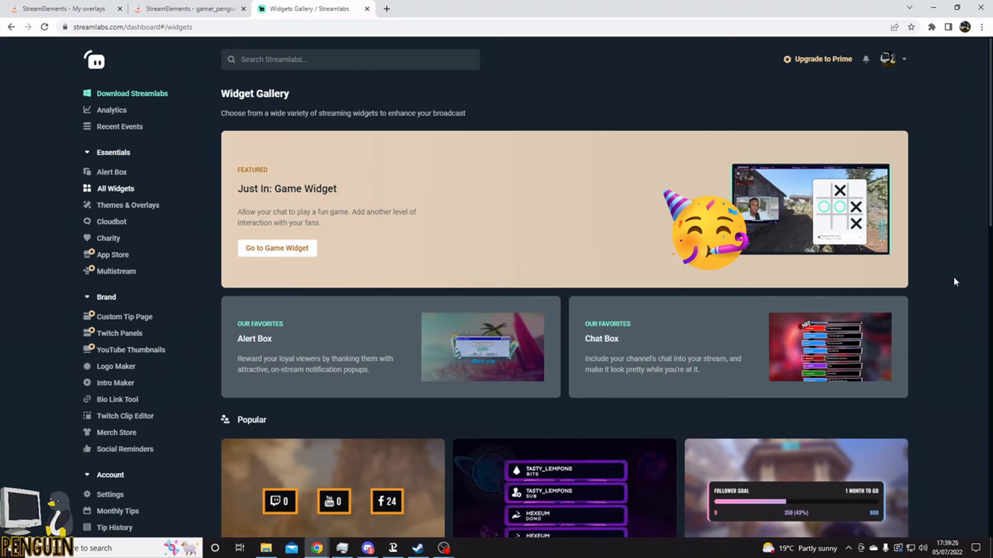
# Step: Open the End Credits widget from the full widget list and copy its widget URL
pyautogui.scroll(-7, 944, 282)
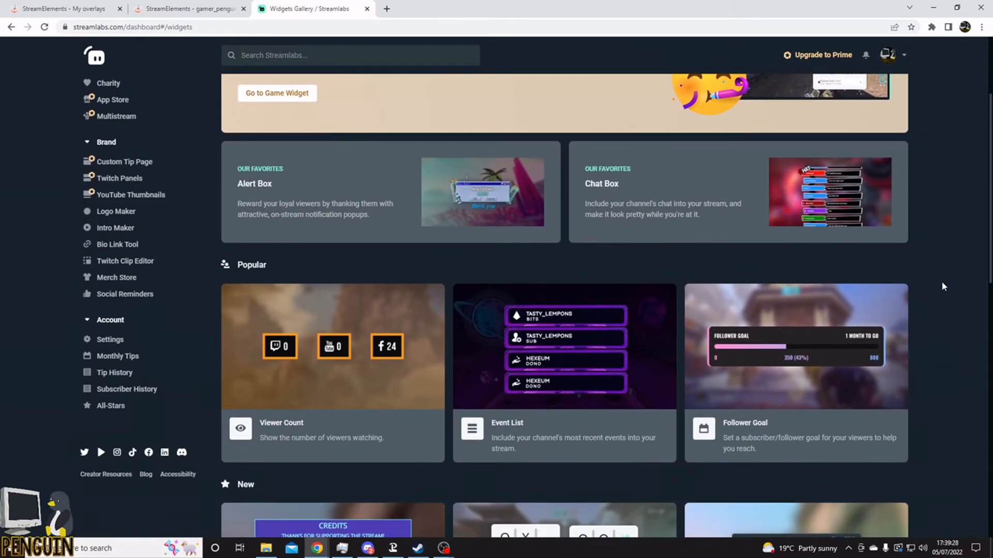
pyautogui.scroll(-6, 942, 286)
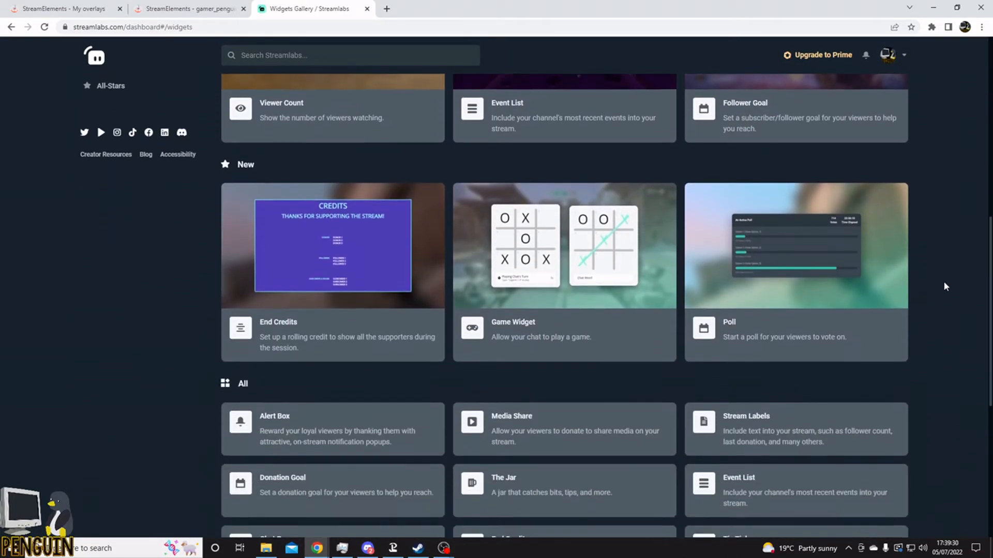
pyautogui.scroll(-2, 946, 284)
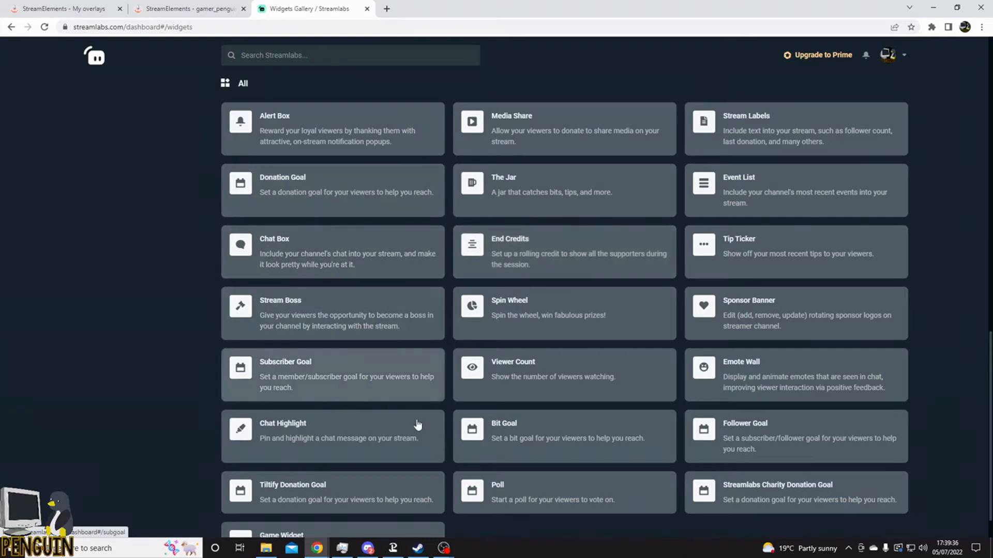
pyautogui.scroll(-1, 559, 379)
pyautogui.scroll(1, 561, 279)
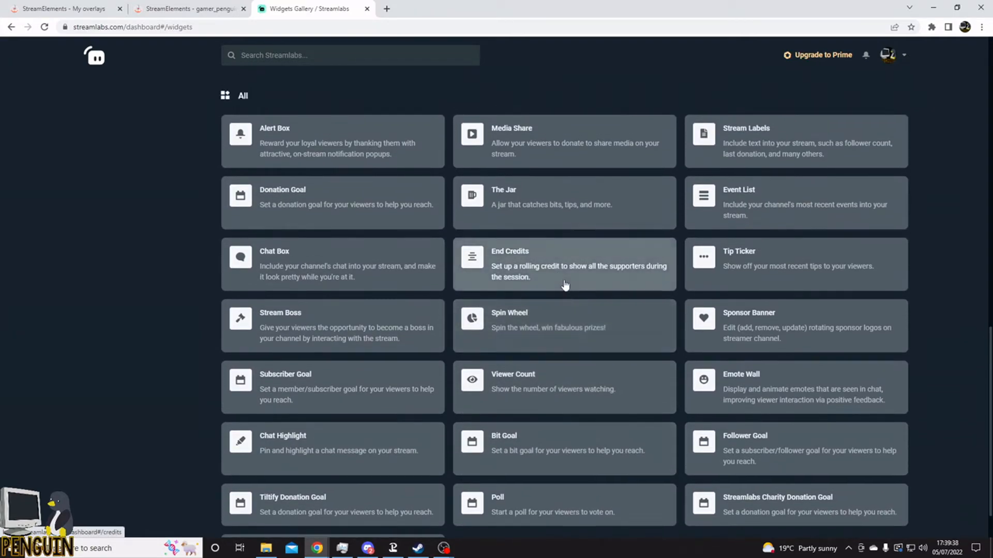
pyautogui.click(575, 276)
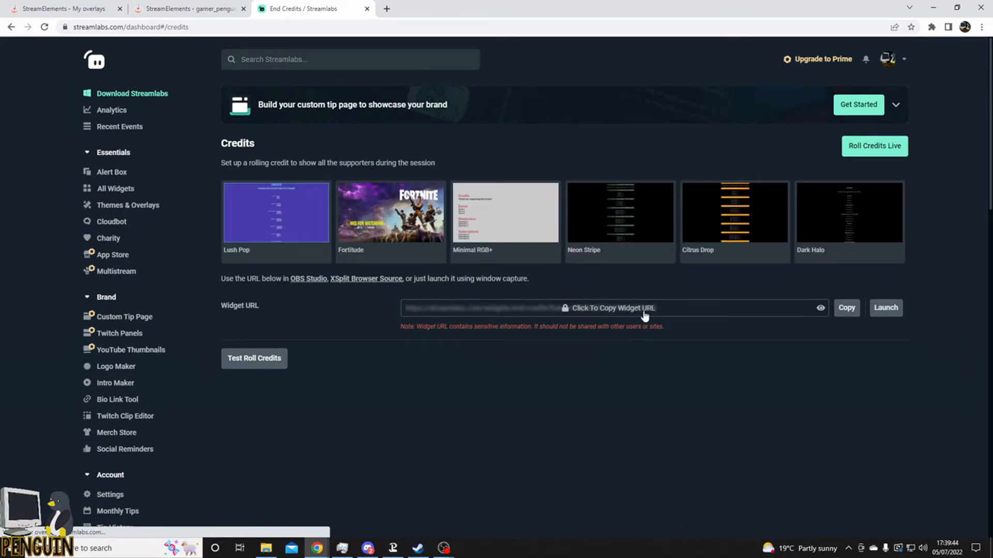
pyautogui.click(844, 309)
pyautogui.click(625, 339)
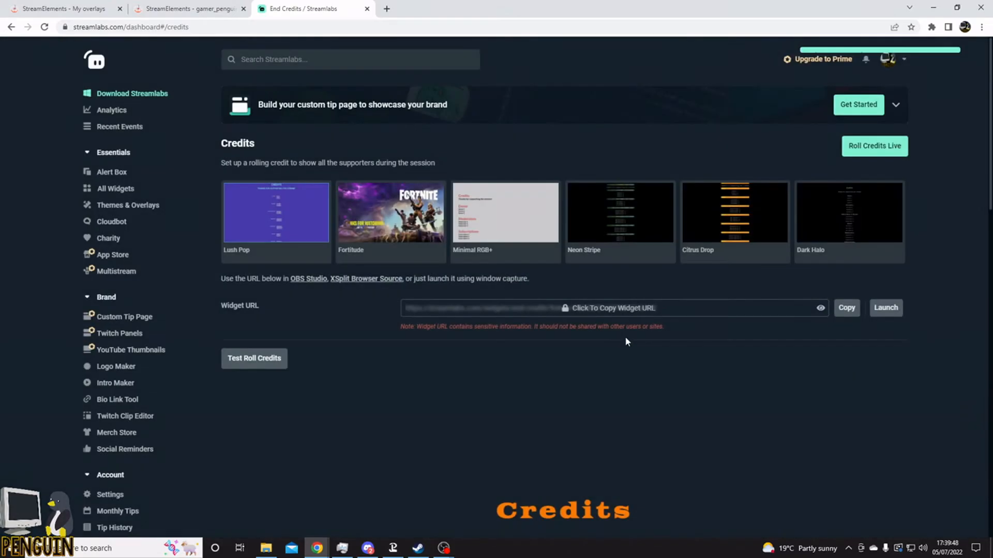
# Step: Review the rolling credits preview and the title, subtitle, colour, font and included-event settings of the End Credits widget
pyautogui.scroll(-3, 724, 328)
pyautogui.scroll(-2, 898, 303)
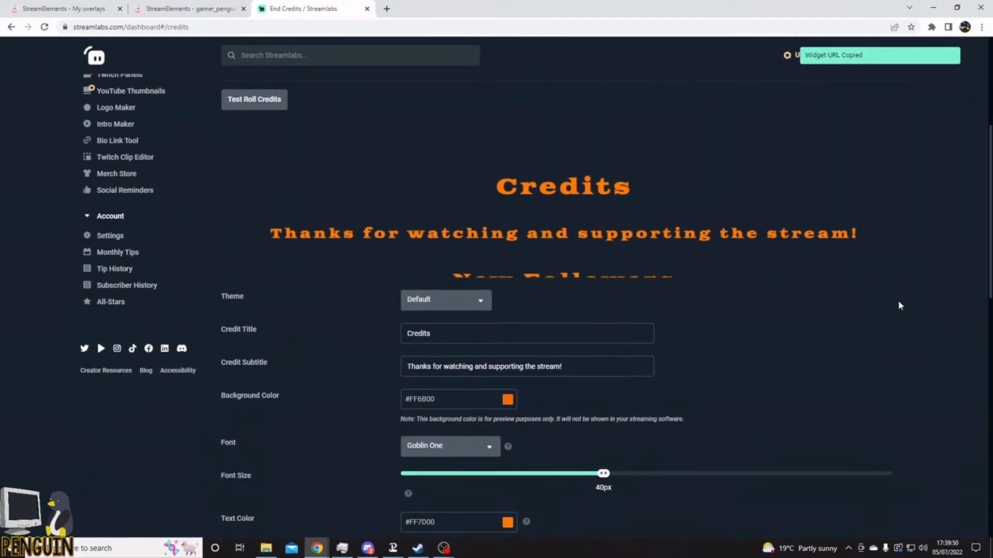
pyautogui.scroll(1, 869, 303)
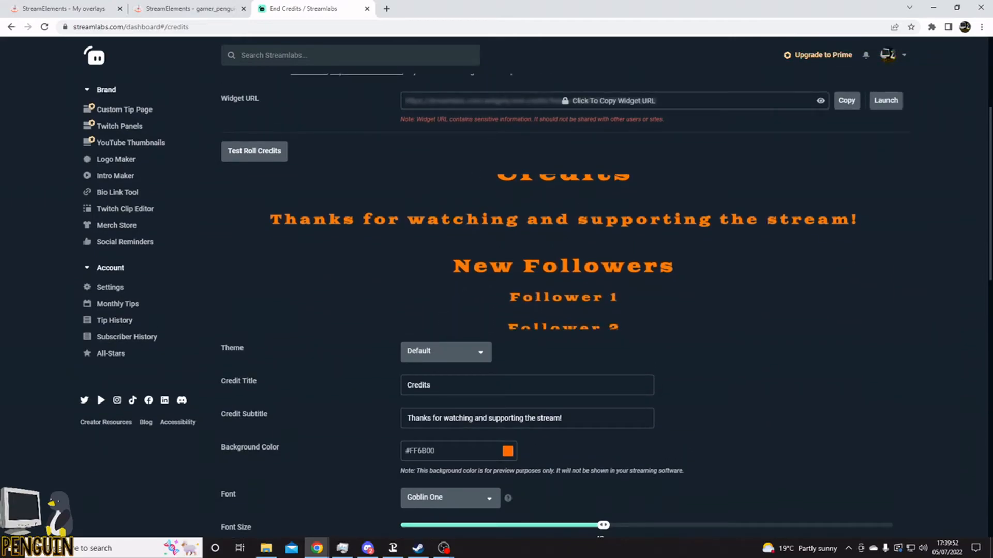
pyautogui.scroll(1, 653, 269)
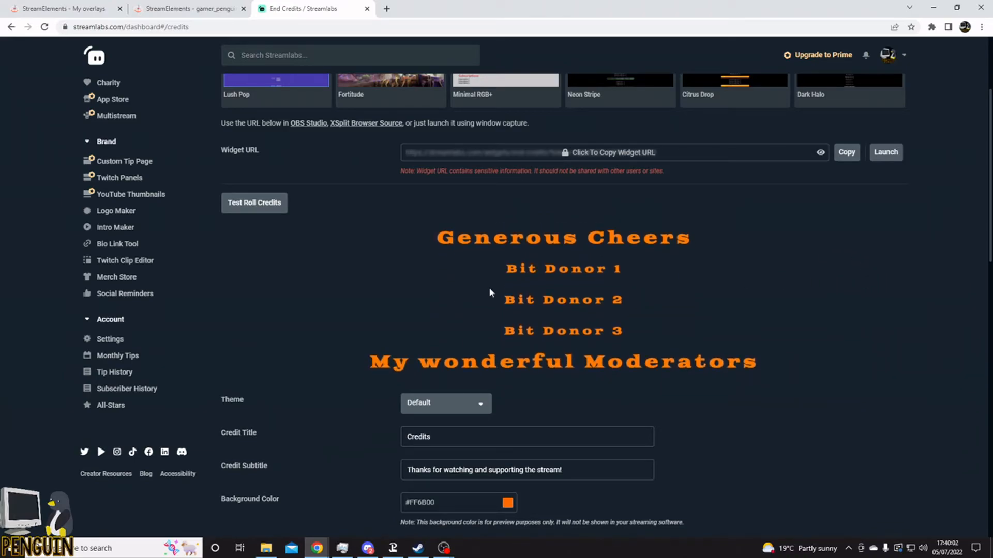
pyautogui.scroll(-3, 892, 301)
pyautogui.scroll(-1, 894, 305)
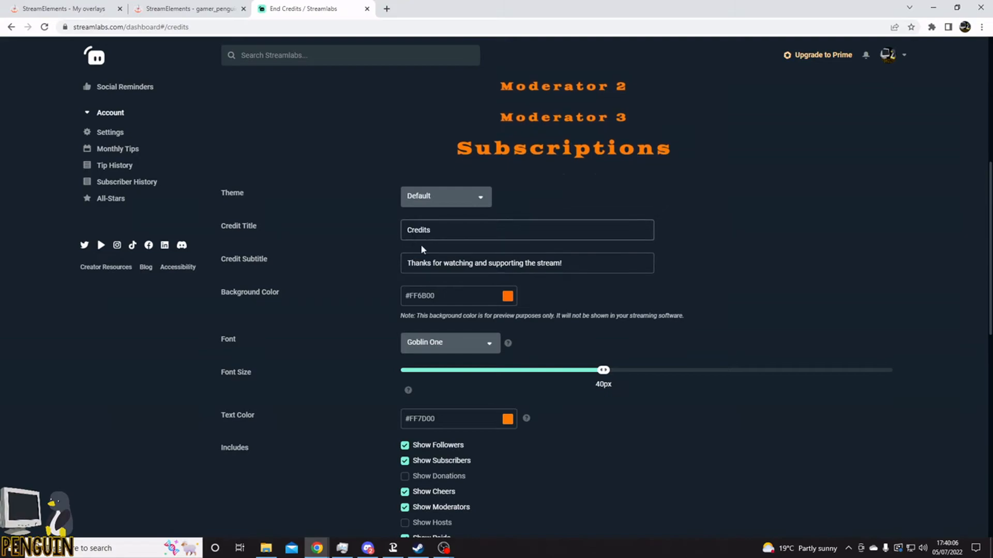
pyautogui.scroll(-3, 631, 329)
pyautogui.scroll(-2, 631, 333)
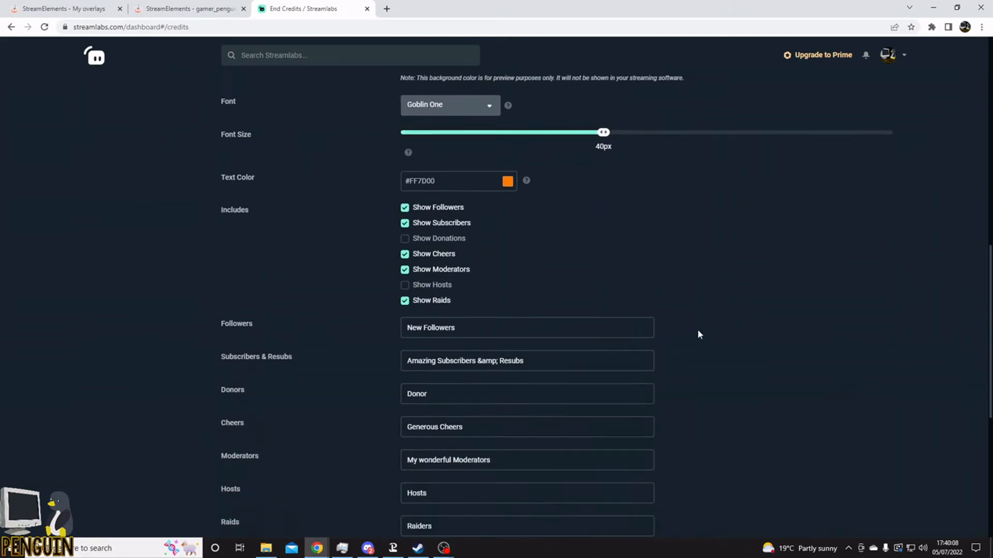
pyautogui.scroll(5, 693, 318)
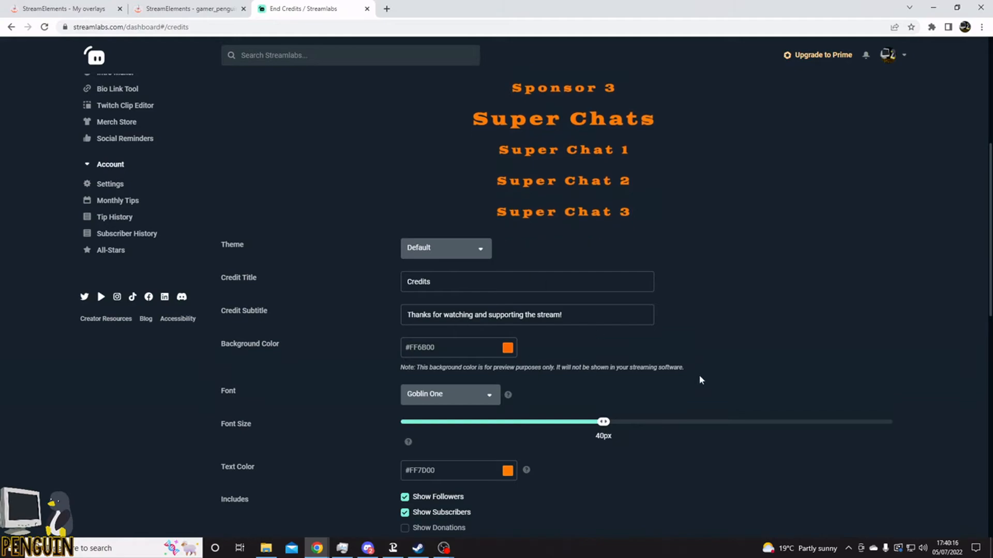
pyautogui.scroll(-1, 694, 372)
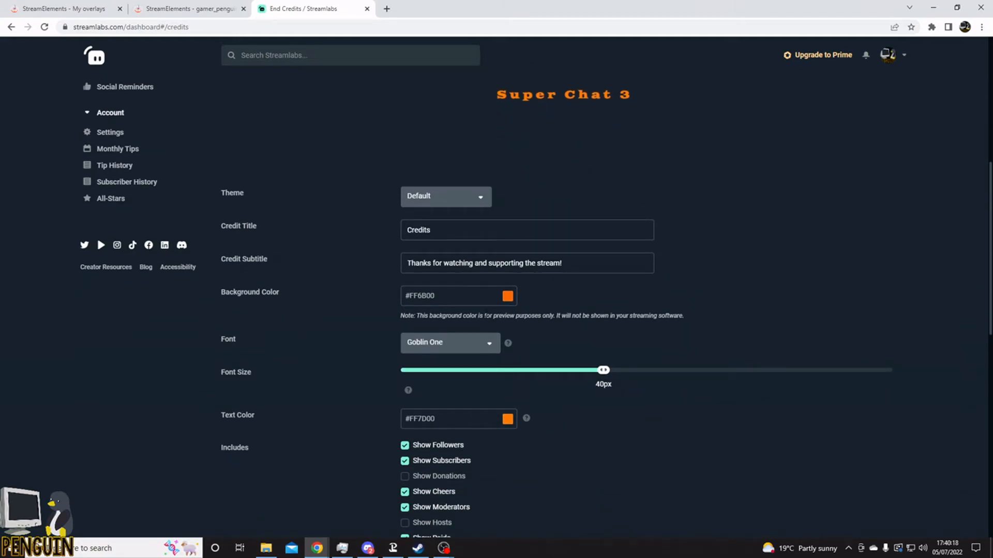
pyautogui.scroll(-2, 672, 414)
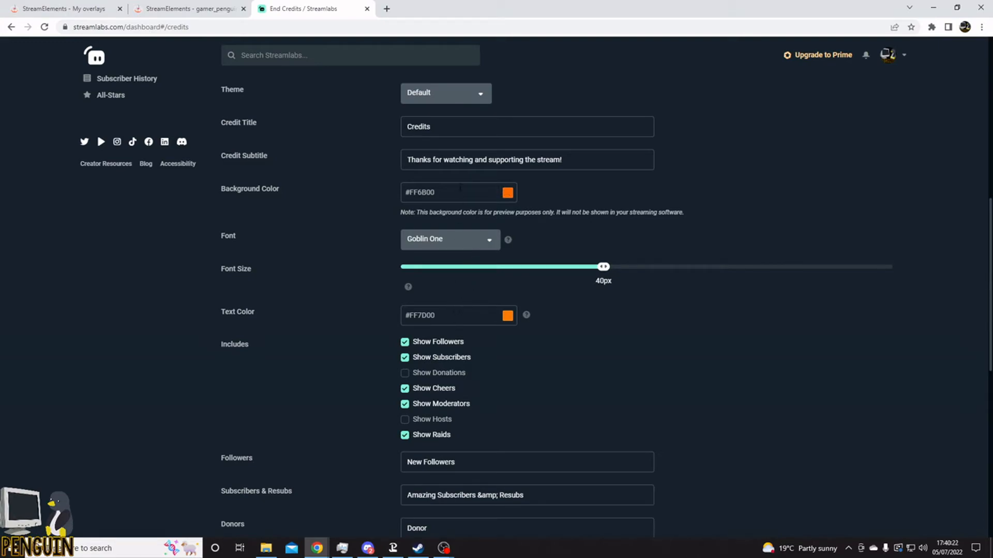
pyautogui.scroll(-1, 752, 326)
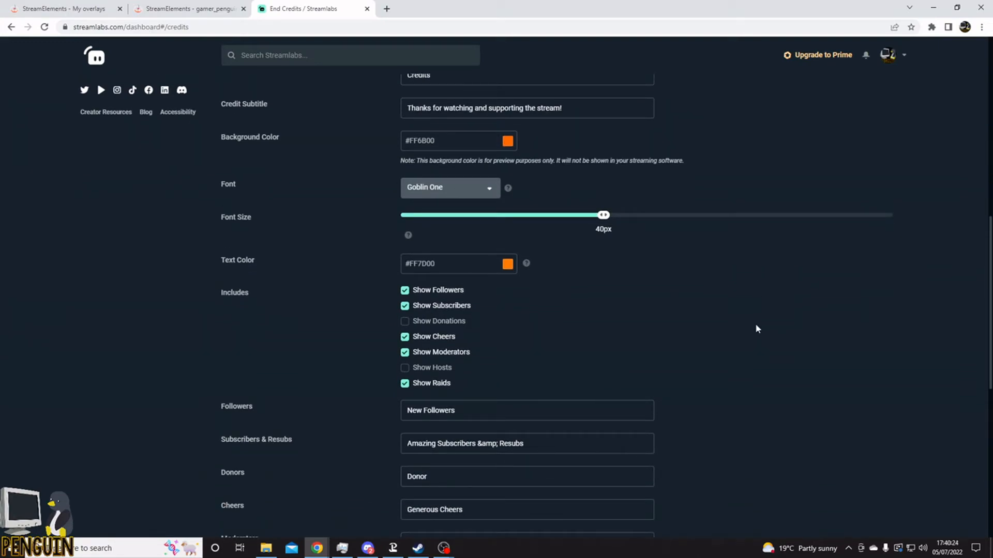
pyautogui.scroll(-1, 755, 324)
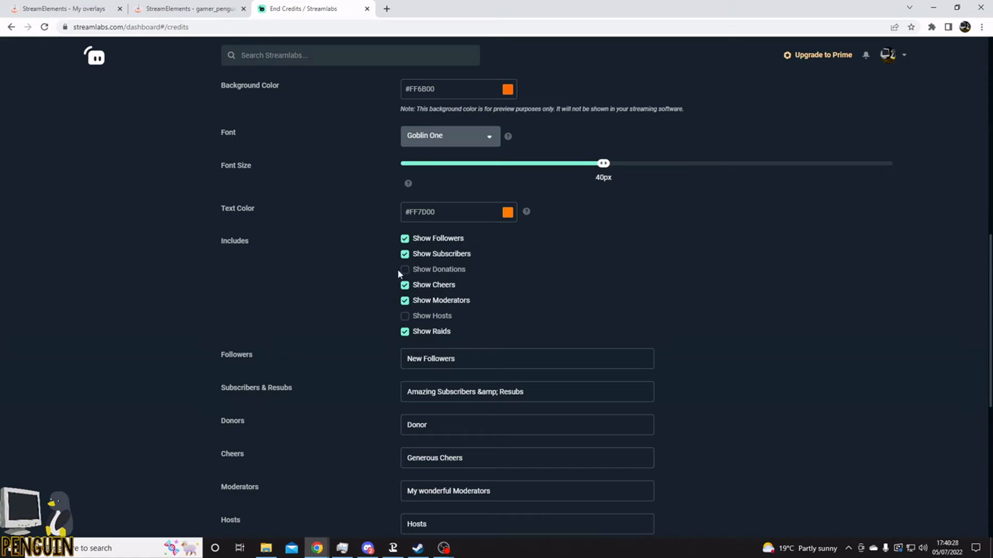
# Step: Change the Subscribers & Resubs heading of the credits to "Amazing Subscribers and Resubs"
pyautogui.scroll(-2, 723, 316)
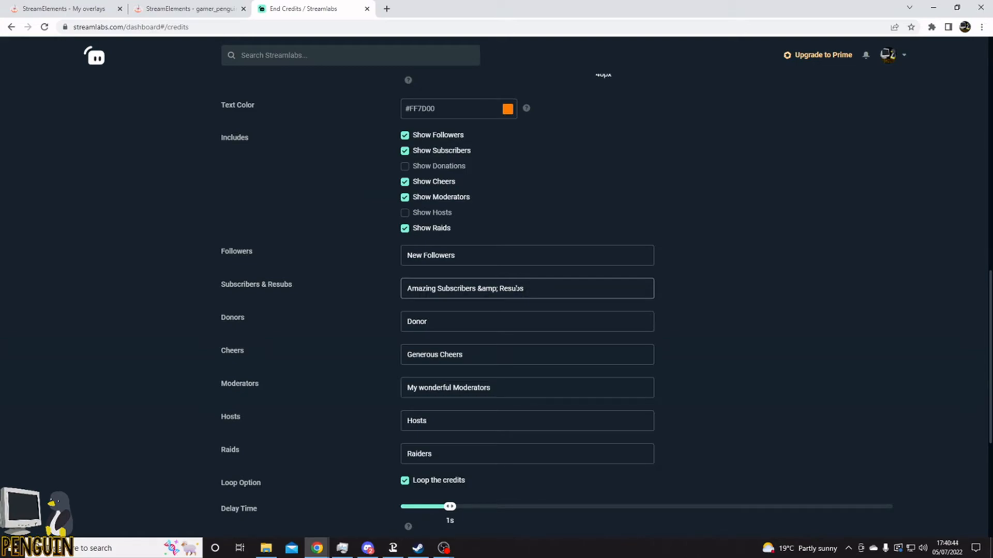
pyautogui.click(486, 289)
pyautogui.doubleClick(486, 289)
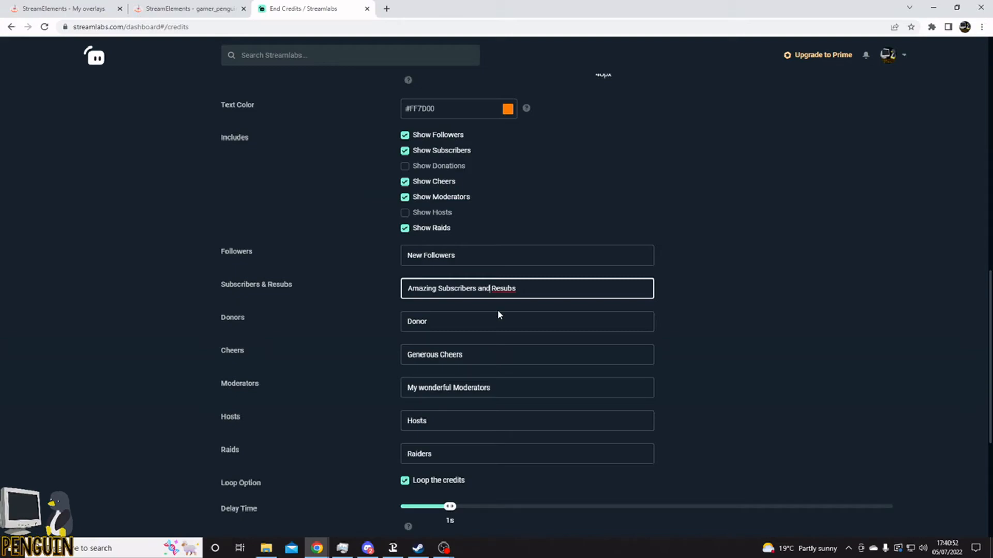
pyautogui.click(691, 289)
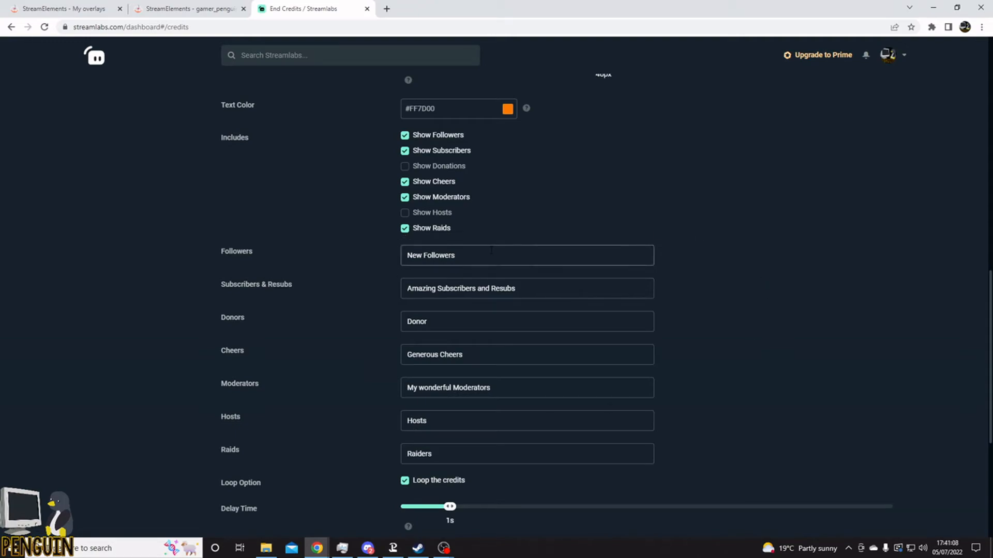
# Step: Check the loop, delay and roll settings of the credits, and run a test roll in the preview
pyautogui.scroll(-2, 713, 252)
pyautogui.scroll(-2, 688, 252)
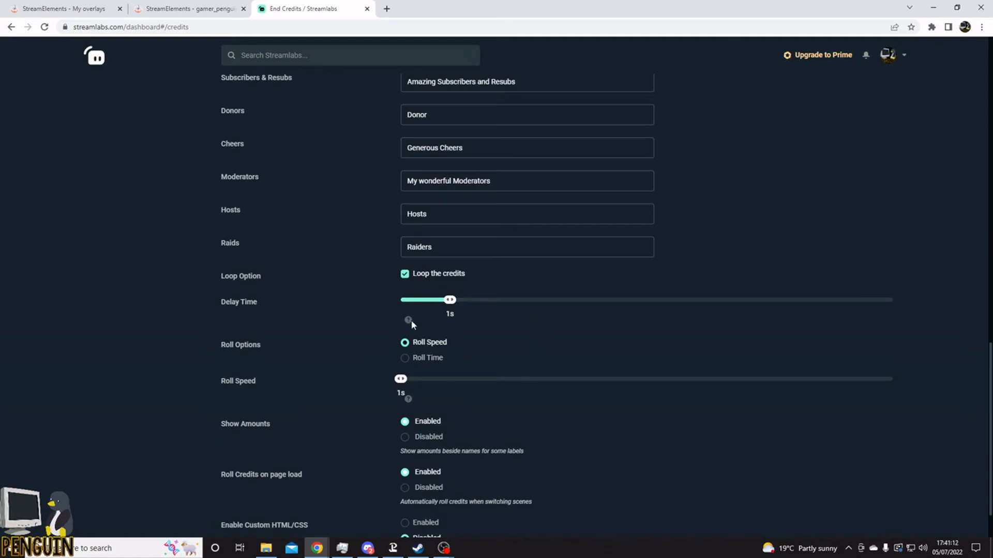
pyautogui.scroll(14, 721, 321)
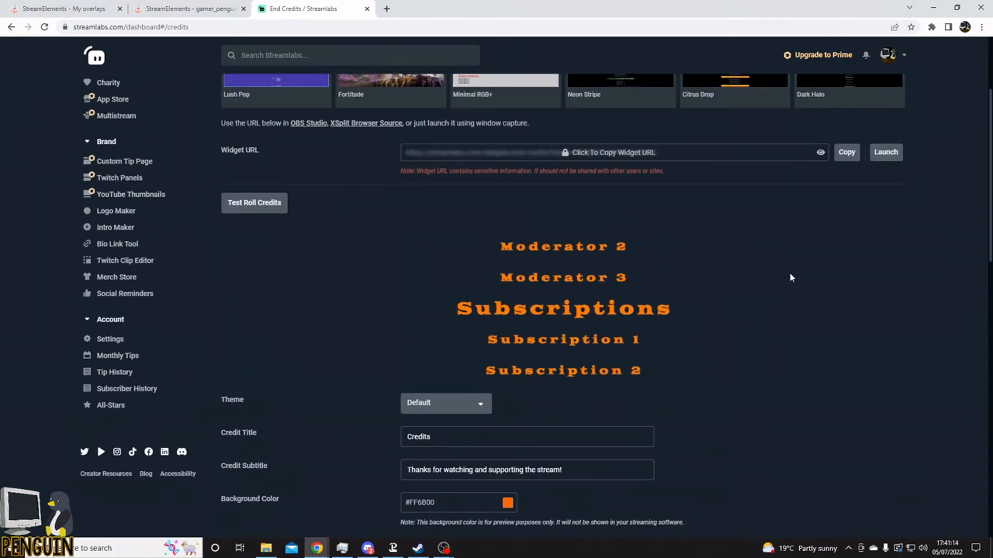
pyautogui.click(255, 203)
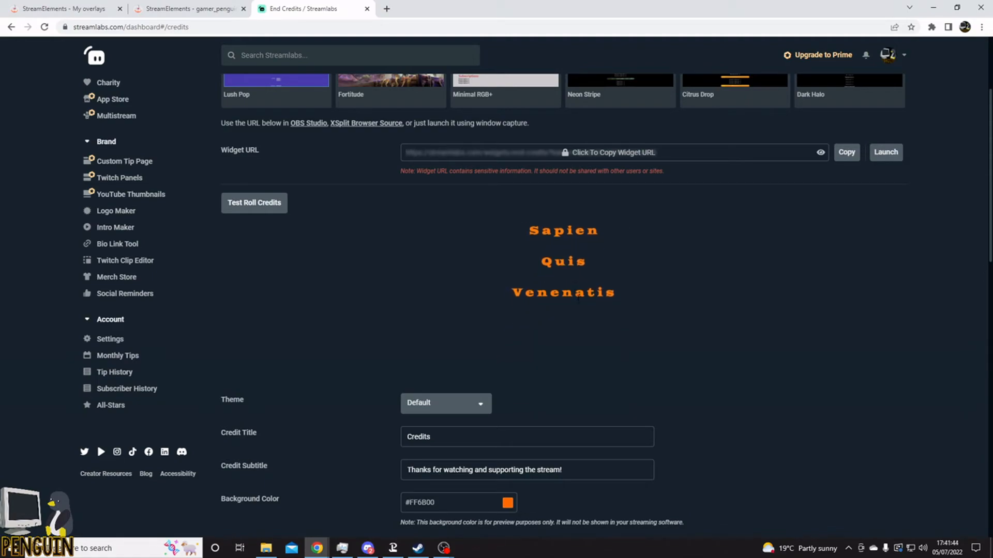
# Step: Try a roll speed of 5s for the credits and run a test roll
pyautogui.scroll(-7, 579, 297)
pyautogui.scroll(-7, 738, 319)
pyautogui.scroll(-2, 737, 314)
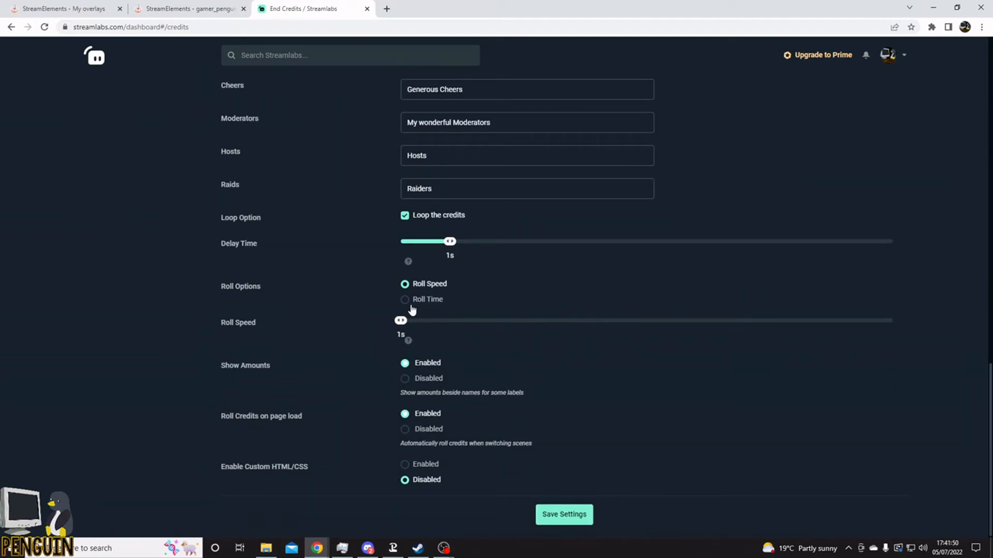
pyautogui.moveTo(405, 324); pyautogui.dragTo(529, 322)
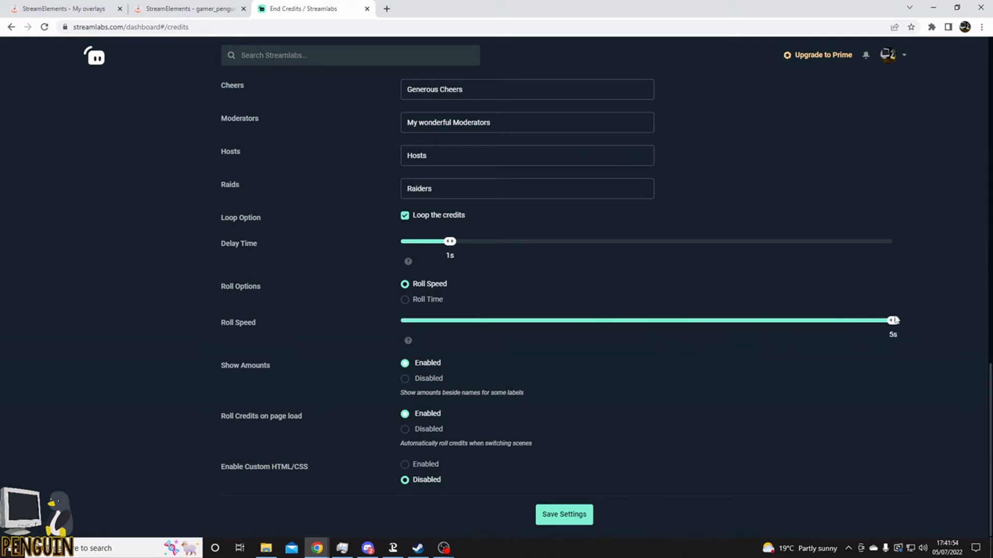
pyautogui.scroll(12, 693, 302)
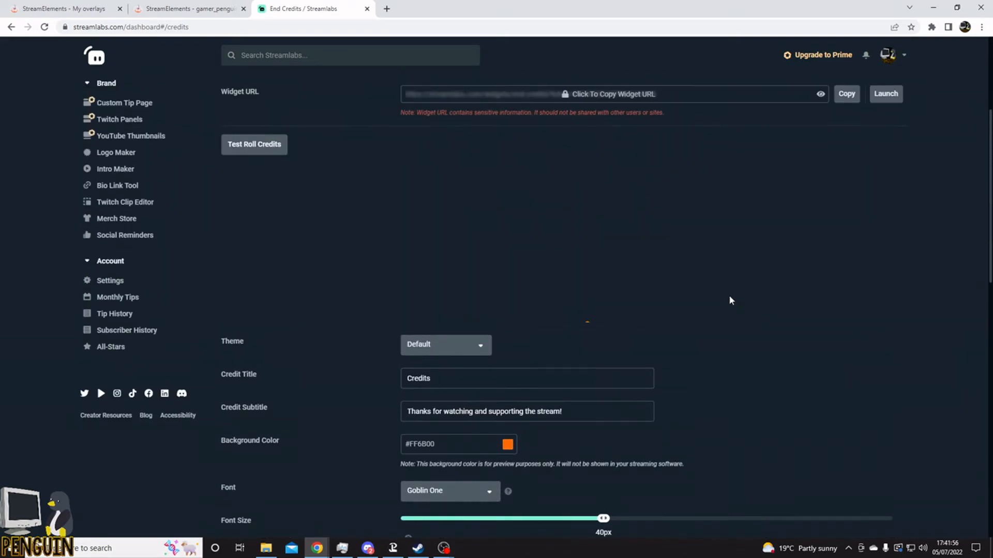
pyautogui.scroll(2, 729, 296)
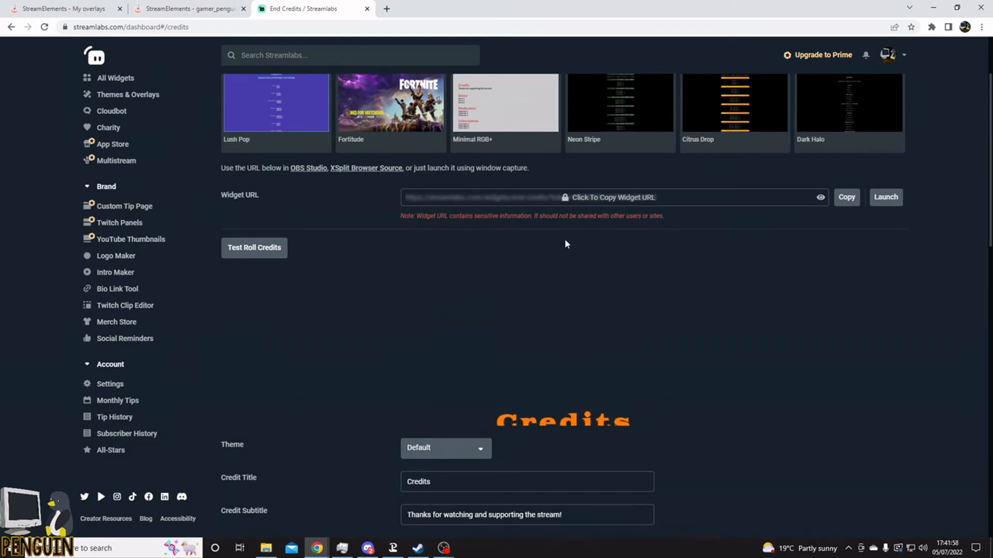
pyautogui.click(247, 251)
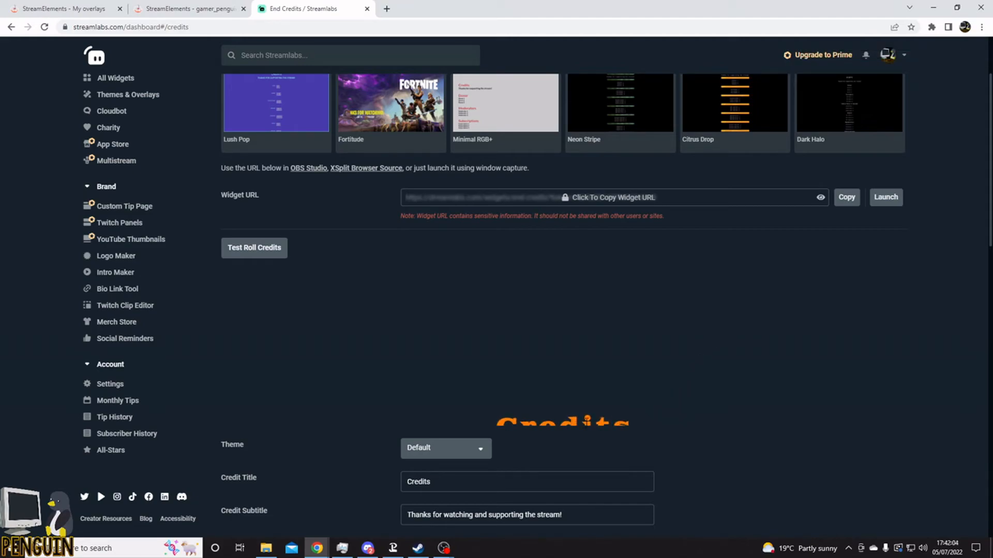
# Step: Set the credits' roll speed to 1s and run a test roll in the preview
pyautogui.scroll(-15, 668, 387)
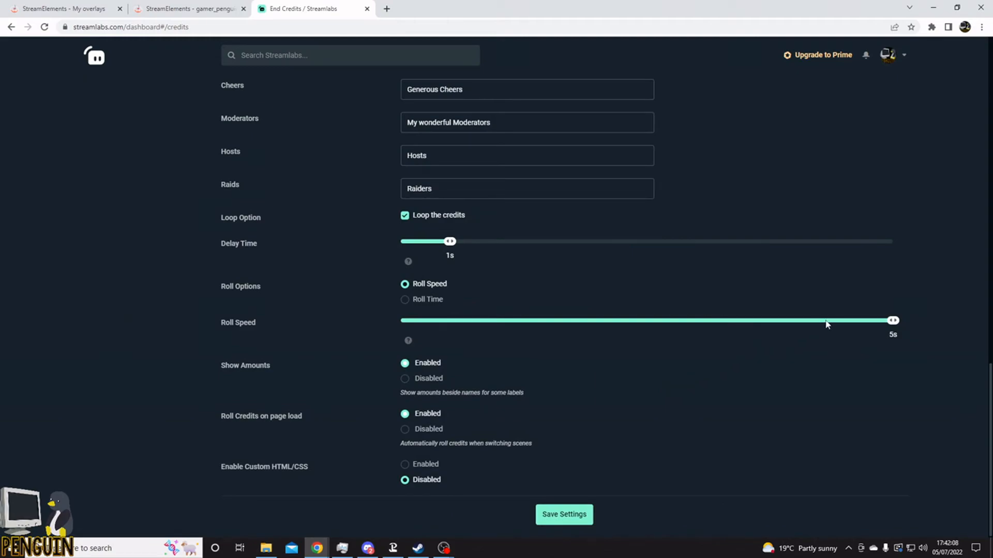
pyautogui.moveTo(667, 321); pyautogui.dragTo(401, 339)
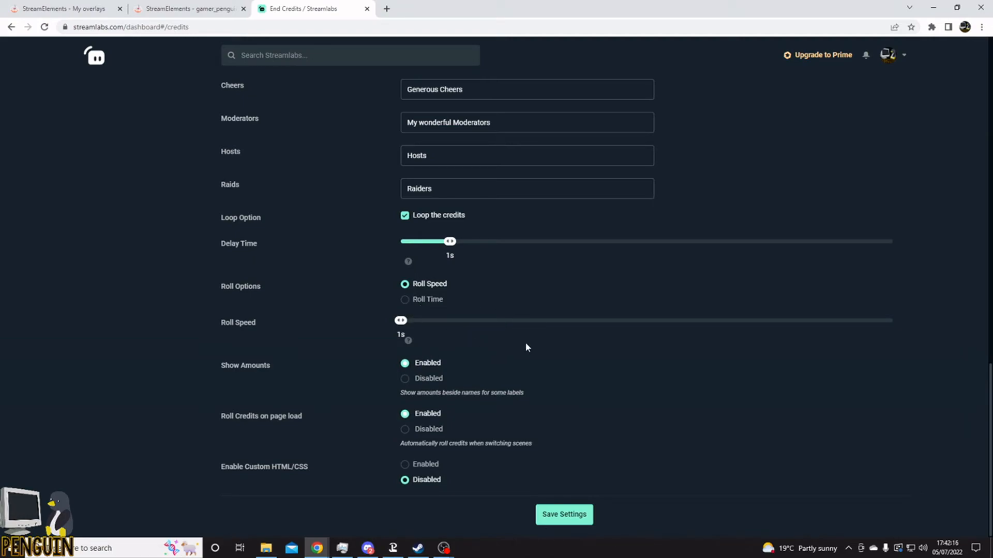
pyautogui.scroll(10, 517, 347)
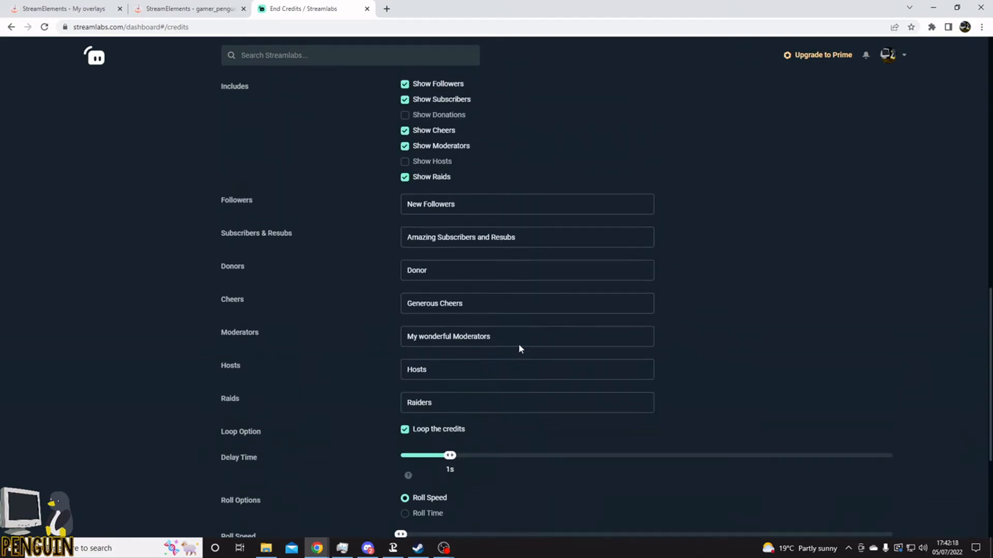
pyautogui.scroll(6, 540, 347)
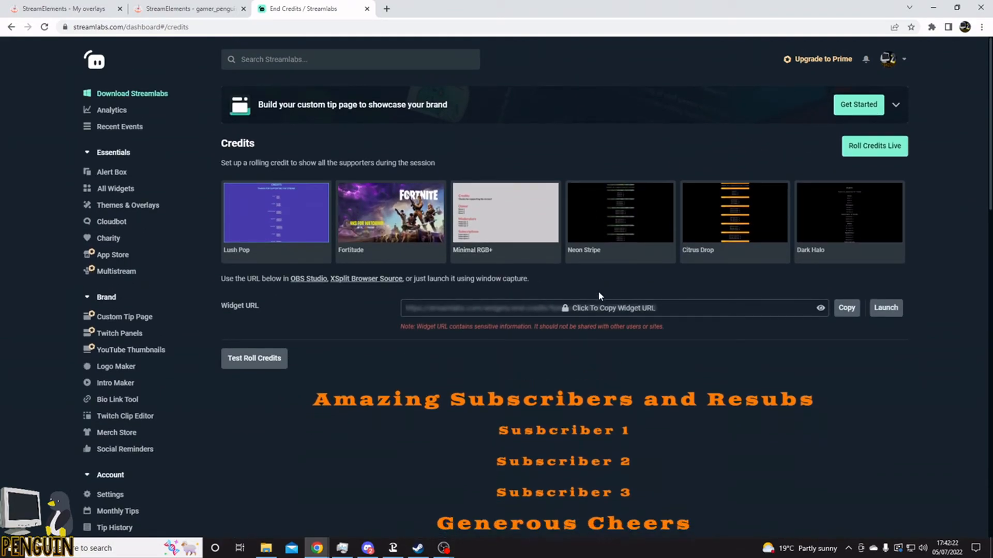
pyautogui.click(254, 359)
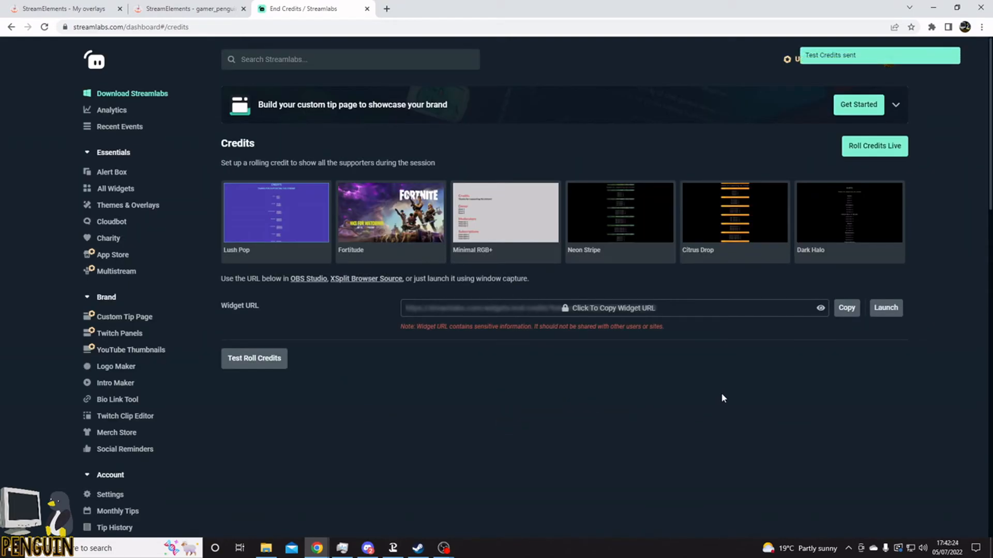
# Step: Copy the End Credits widget URL, accepting the warning about keeping it private
pyautogui.scroll(-4, 702, 400)
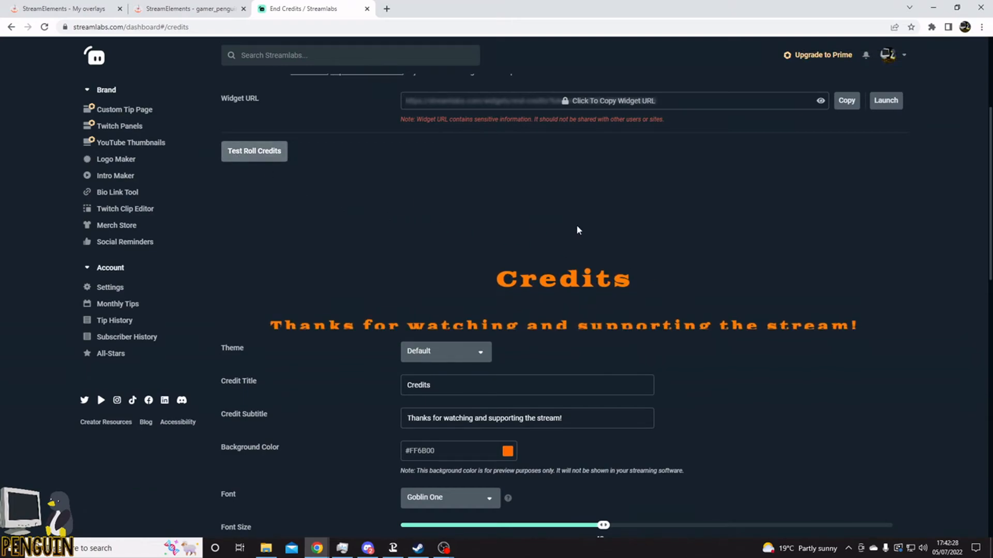
pyautogui.scroll(1, 532, 221)
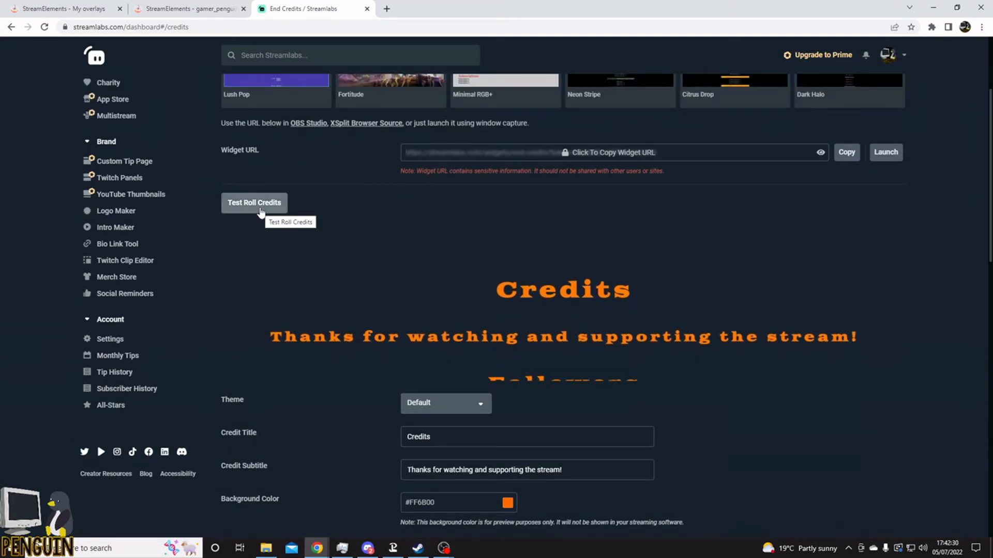
pyautogui.click(843, 156)
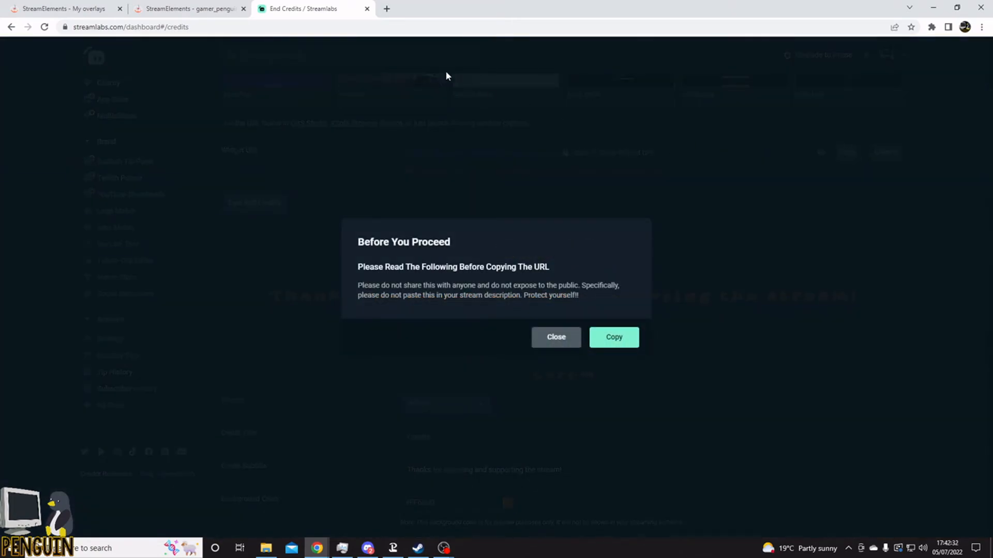
pyautogui.click(620, 343)
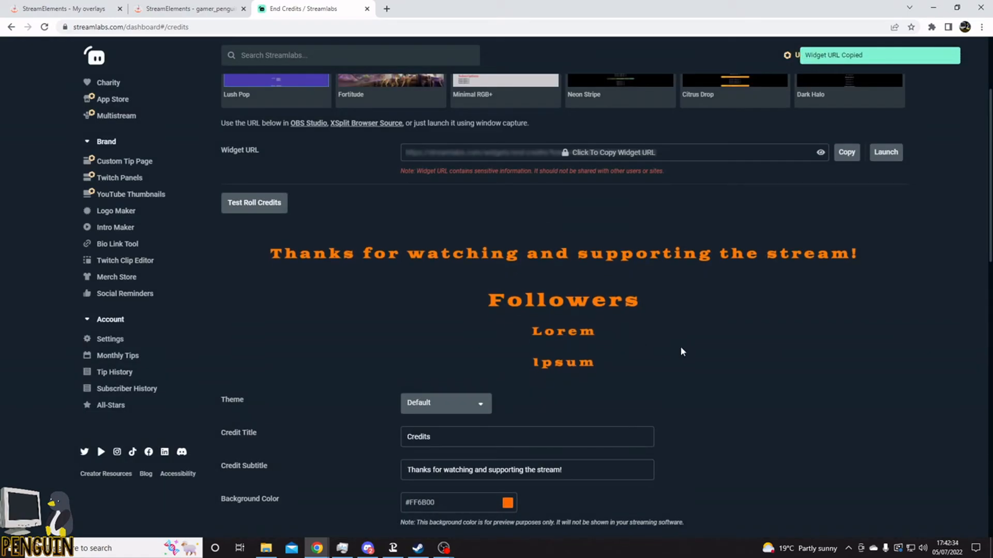
# Step: Switch to OBS and add a new Browser source named "Credits" to the Ending scene
pyautogui.hotkey('alt', 'Tab')
pyautogui.hotkey('alt', 'Tab')
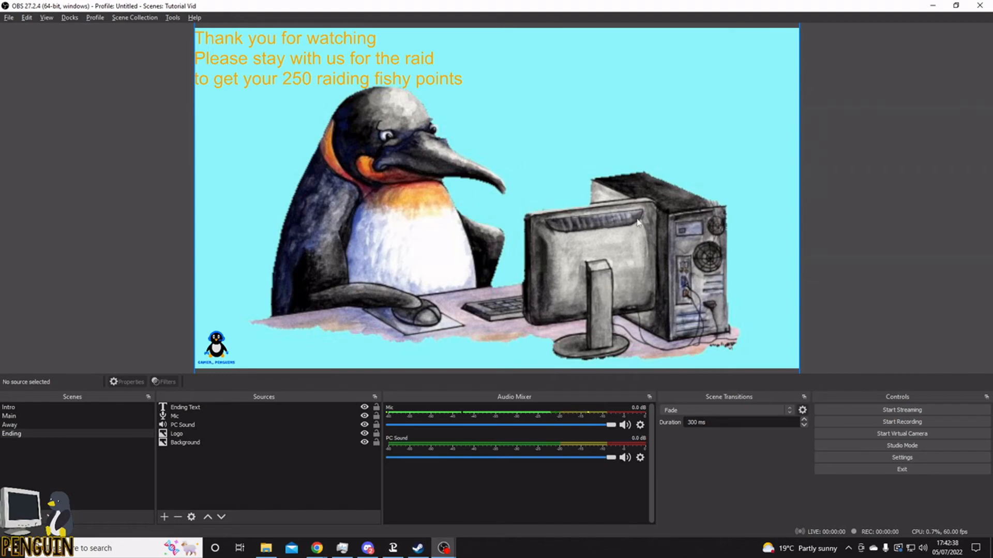
pyautogui.rightClick(204, 473)
pyautogui.moveTo(263, 485)
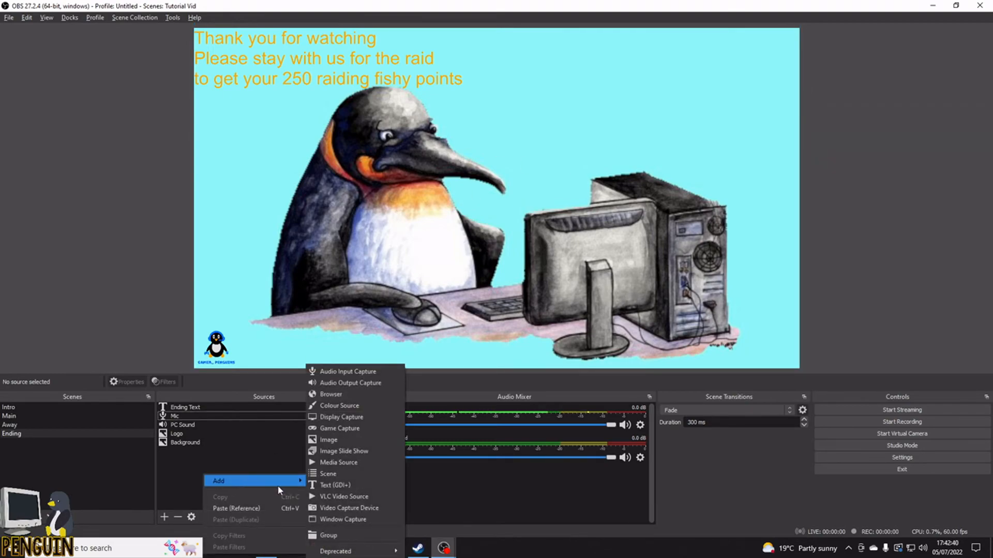
pyautogui.click(338, 394)
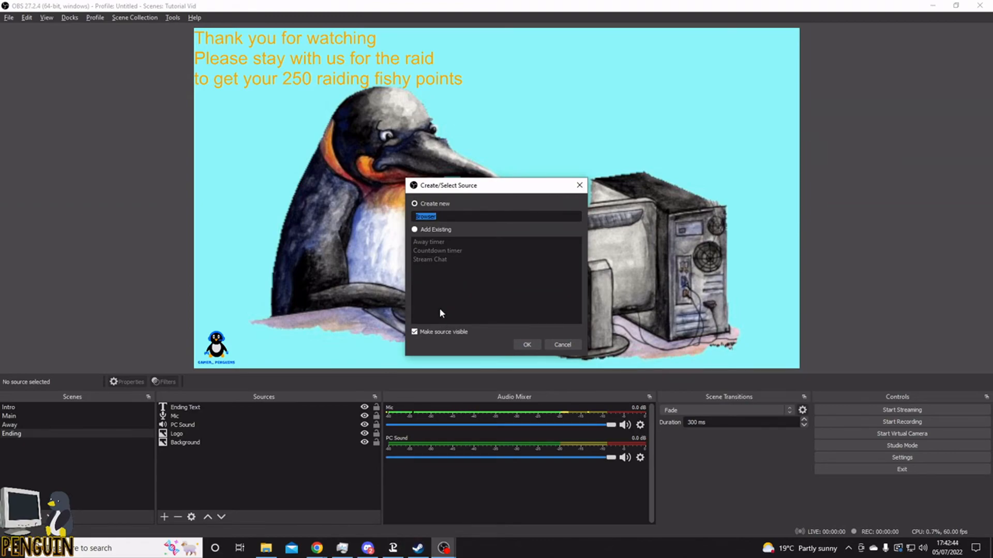
pyautogui.write('Cride')
pyautogui.press('BackSpace')
pyautogui.write('itd')
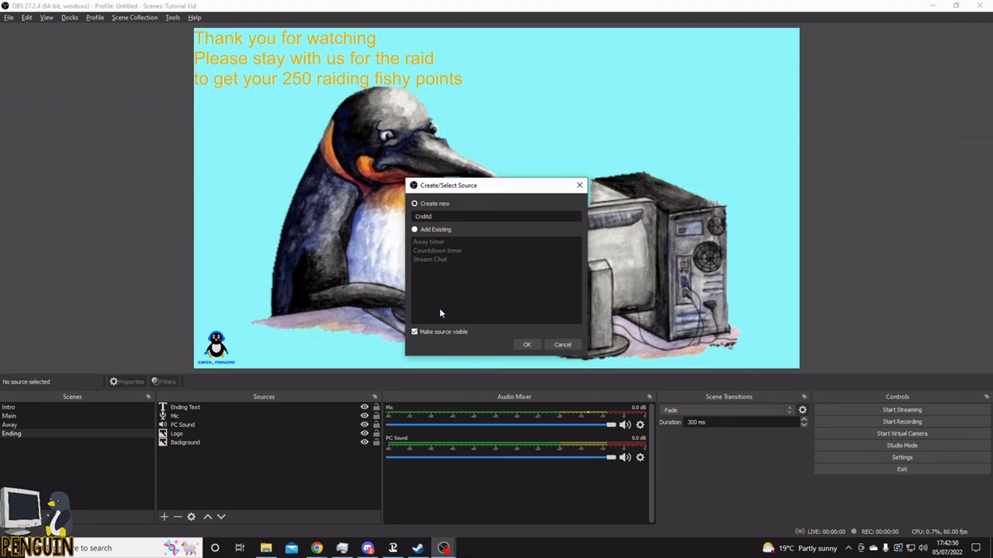
pyautogui.press('BackSpace')
pyautogui.press('BackSpace')
pyautogui.press('BackSpace')
pyautogui.press('BackSpace')
pyautogui.press('BackSpace')
pyautogui.write('edits')
pyautogui.click(525, 345)
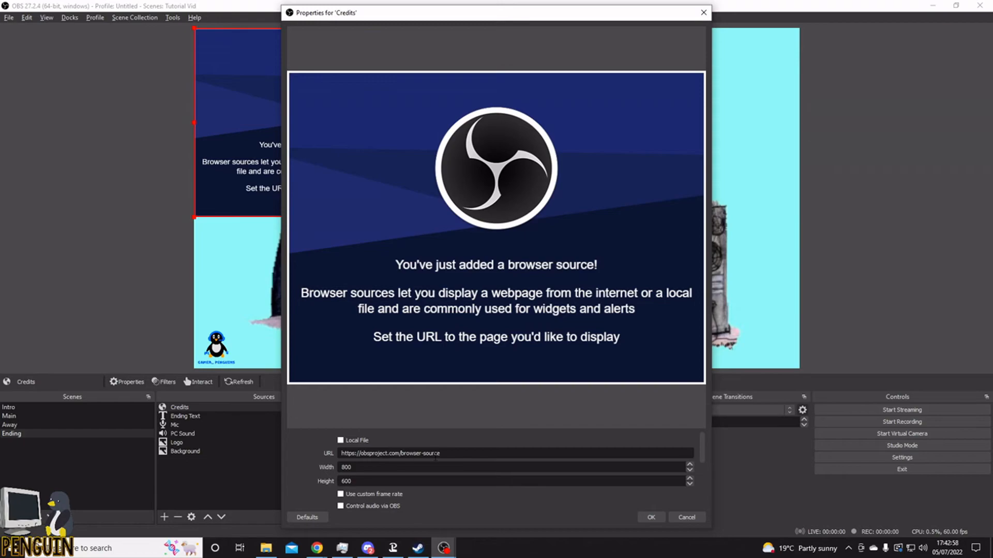
# Step: Replace the Credits source's default URL with the copied private widget URL and accept its properties
pyautogui.moveTo(337, 453); pyautogui.dragTo(449, 453)
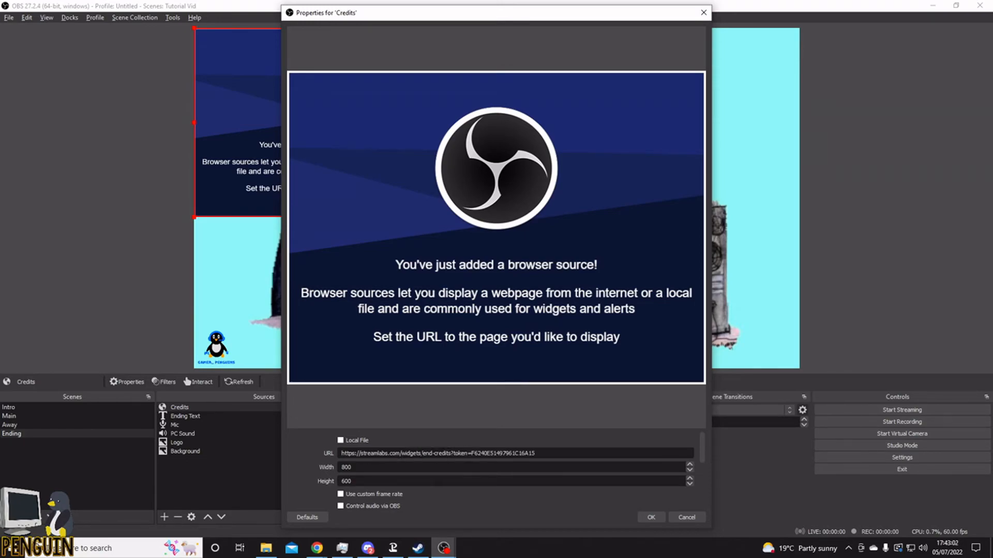
pyautogui.click(651, 518)
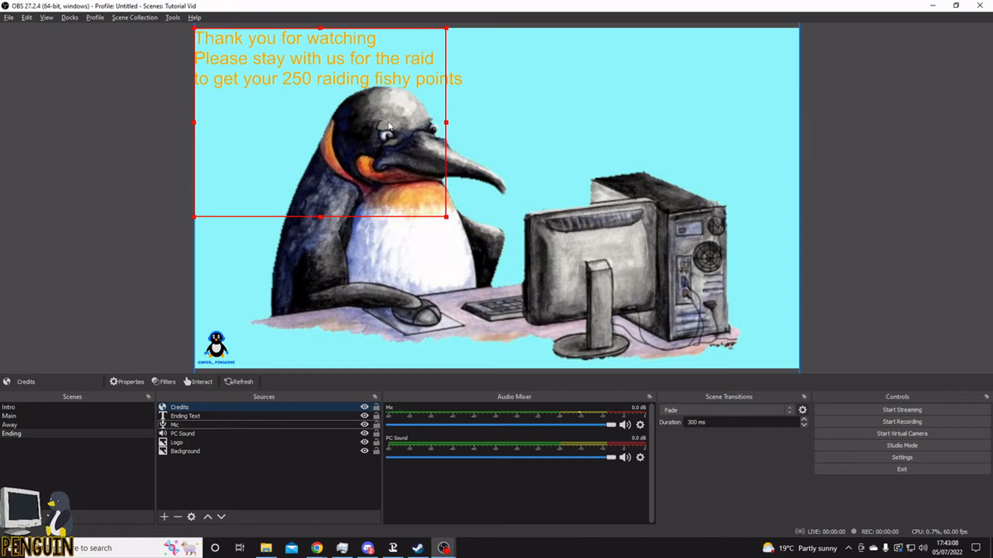
# Step: Move the Credits source to the canvas's upper right, beside the ending text, and enlarge it to reach over the computer picture
pyautogui.moveTo(388, 124); pyautogui.dragTo(696, 122)
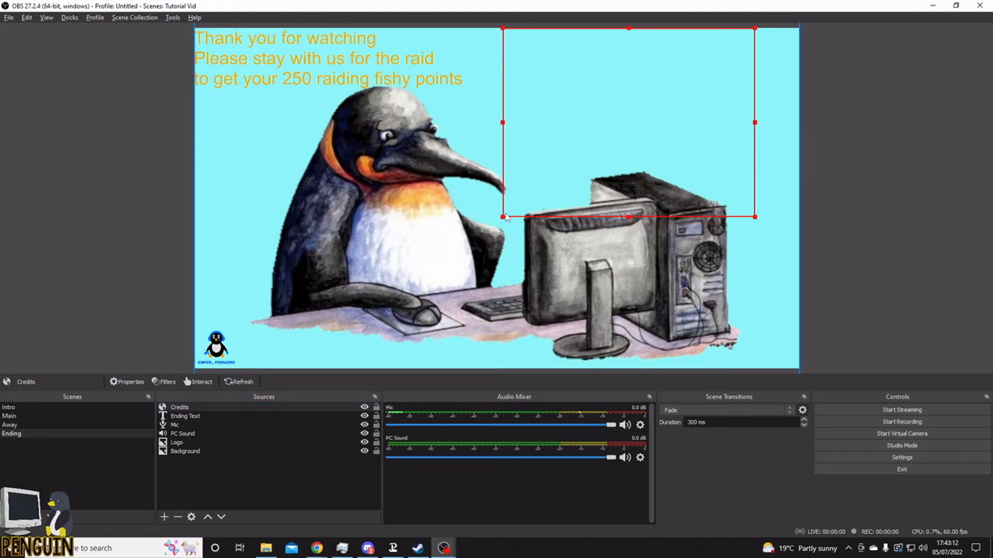
pyautogui.moveTo(499, 221); pyautogui.dragTo(468, 243)
pyautogui.moveTo(663, 181); pyautogui.dragTo(680, 180)
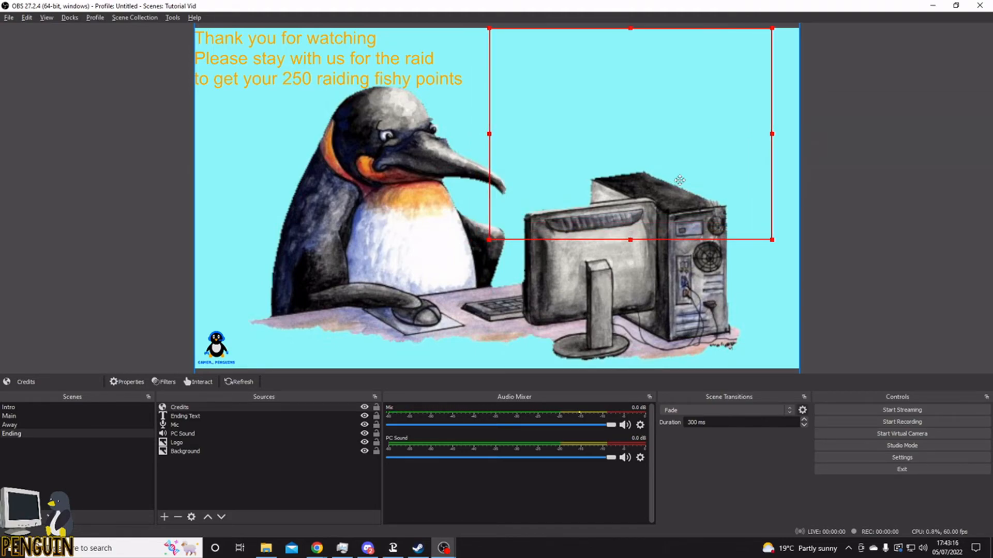
pyautogui.moveTo(630, 240); pyautogui.dragTo(663, 250)
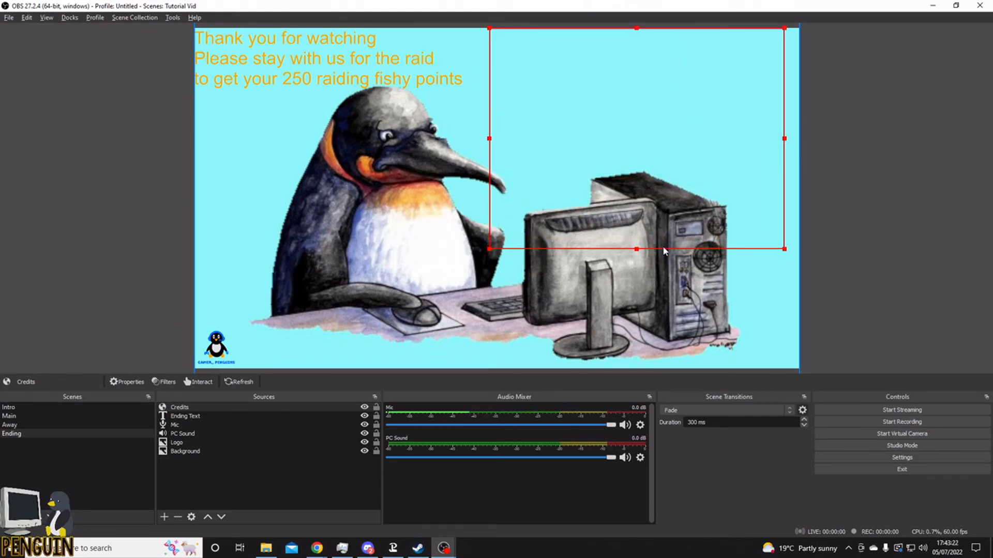
# Step: Run a test roll of the credits from Streamlabs, then watch it play in OBS with no source selected
pyautogui.press('super+Tab')
pyautogui.click(368, 211)
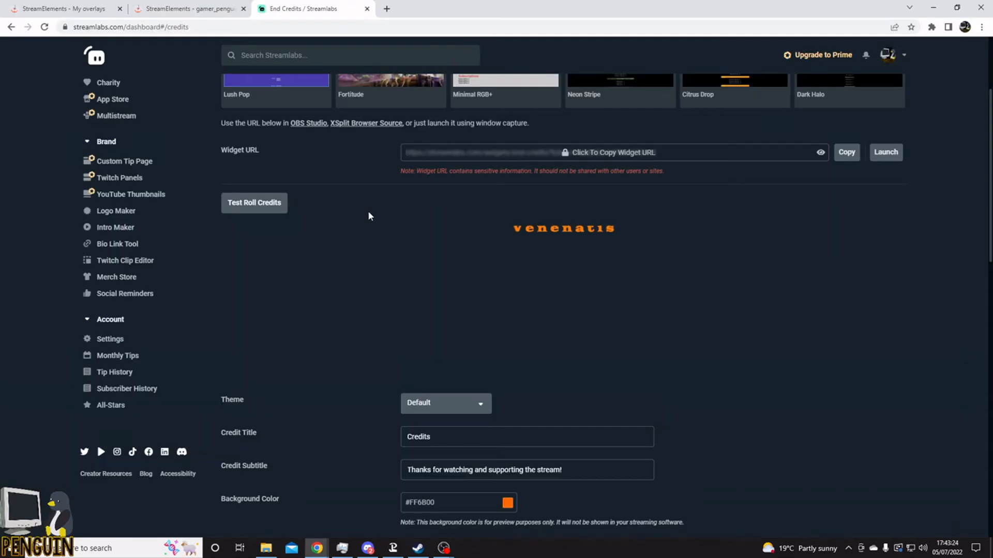
pyautogui.click(259, 204)
pyautogui.hotkey('alt', 'Tab')
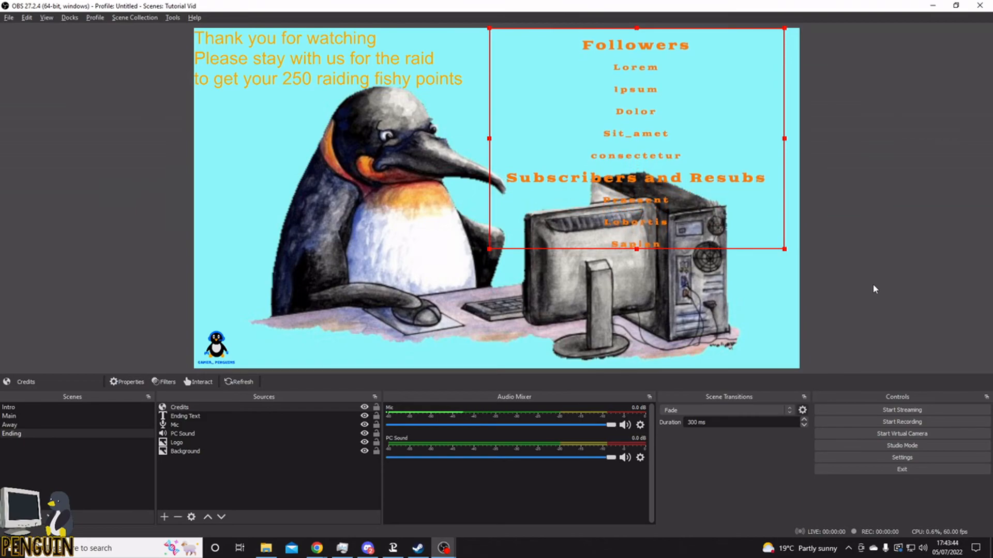
pyautogui.click(872, 284)
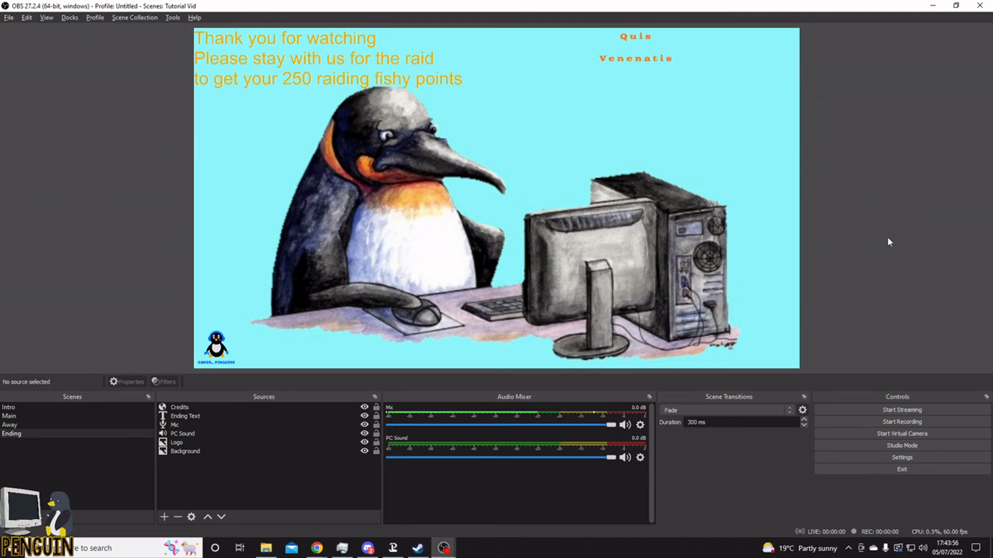
# Step: Review the Intro, Main and Away scenes one after another in the preview
pyautogui.click(37, 409)
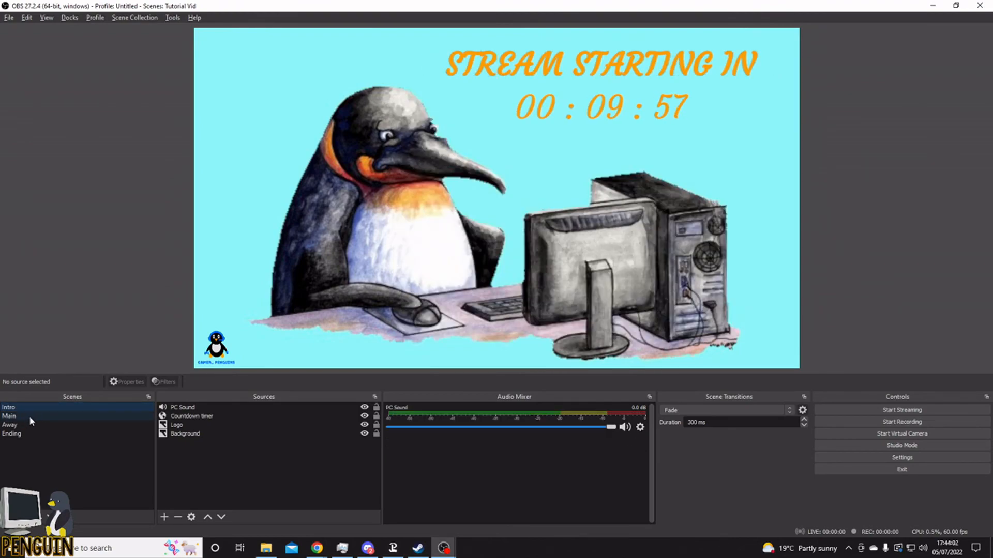
pyautogui.click(28, 416)
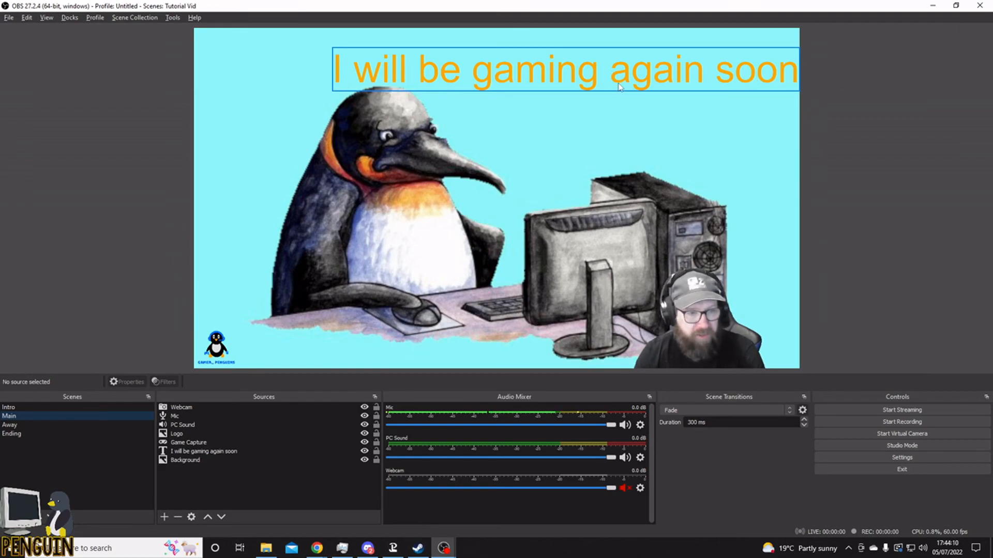
pyautogui.click(70, 424)
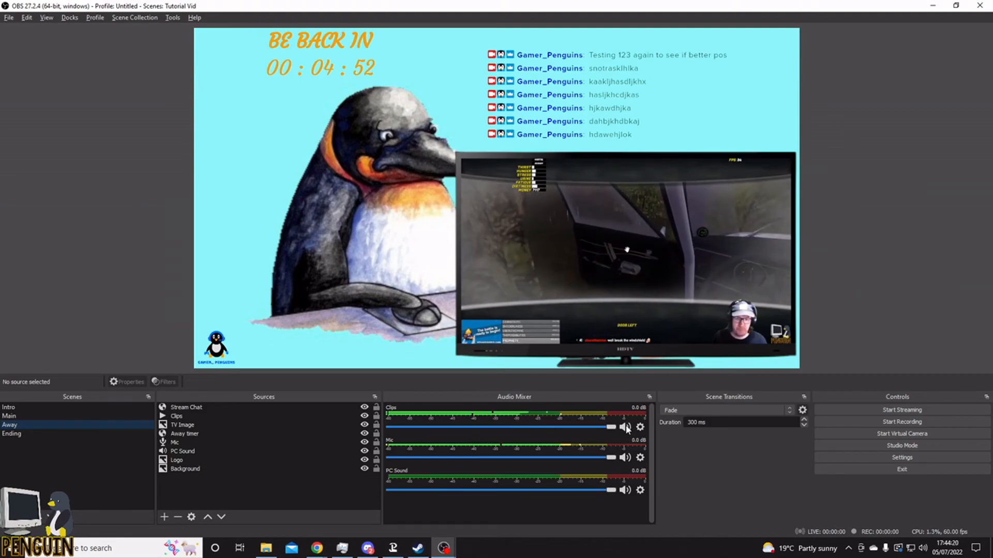
# Step: Set the Away scene's Clips audio monitoring to Monitor Only (mute output), and return to the Ending scene
pyautogui.click(640, 428)
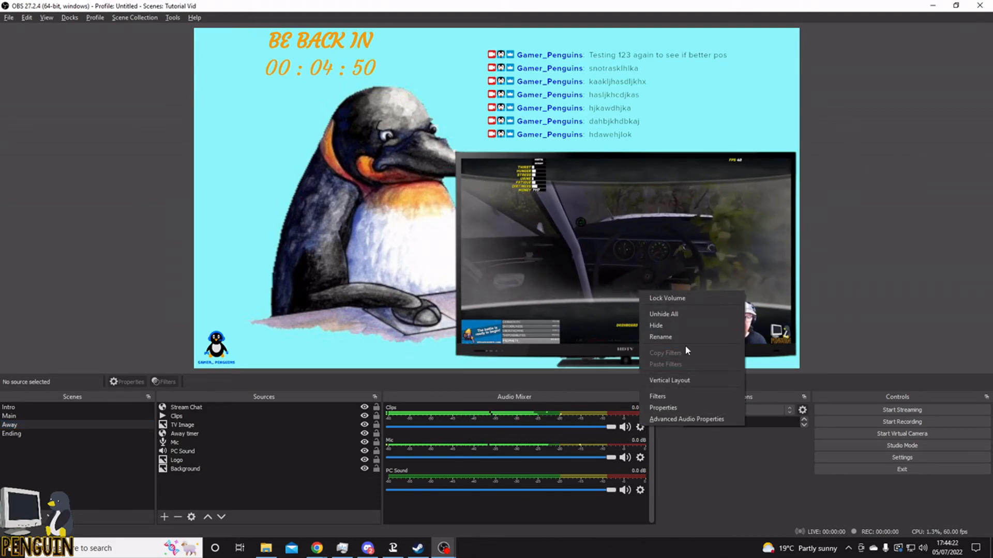
pyautogui.click(717, 421)
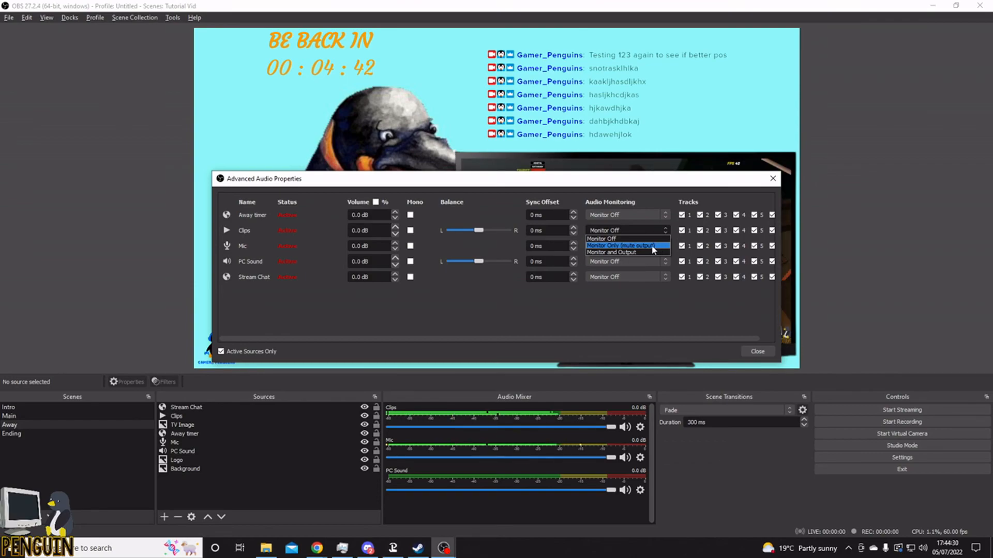
pyautogui.click(650, 246)
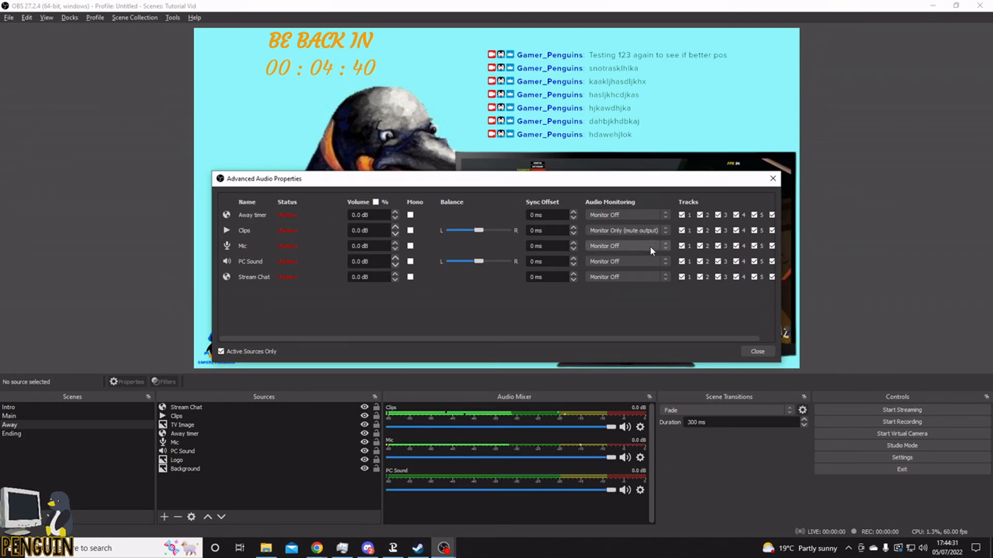
pyautogui.click(762, 353)
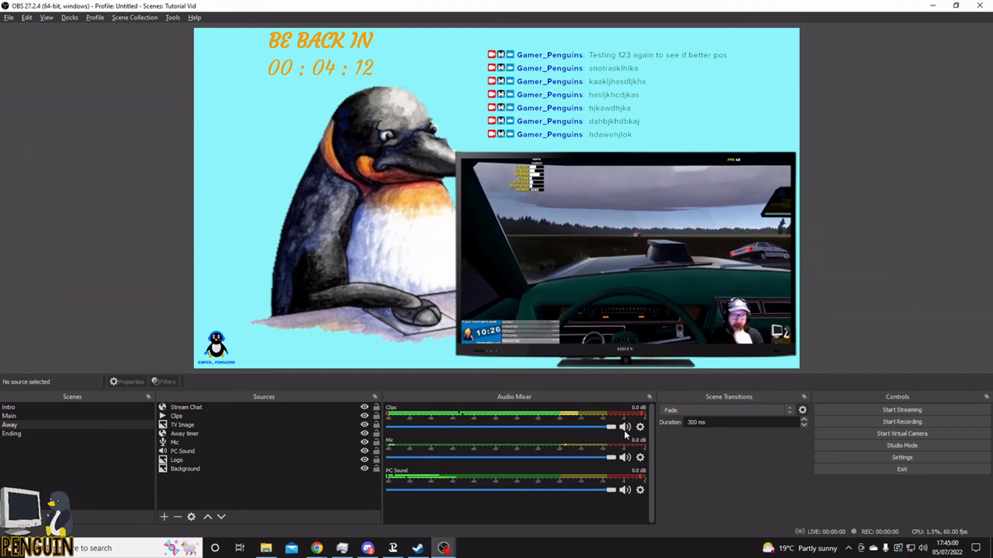
pyautogui.click(39, 437)
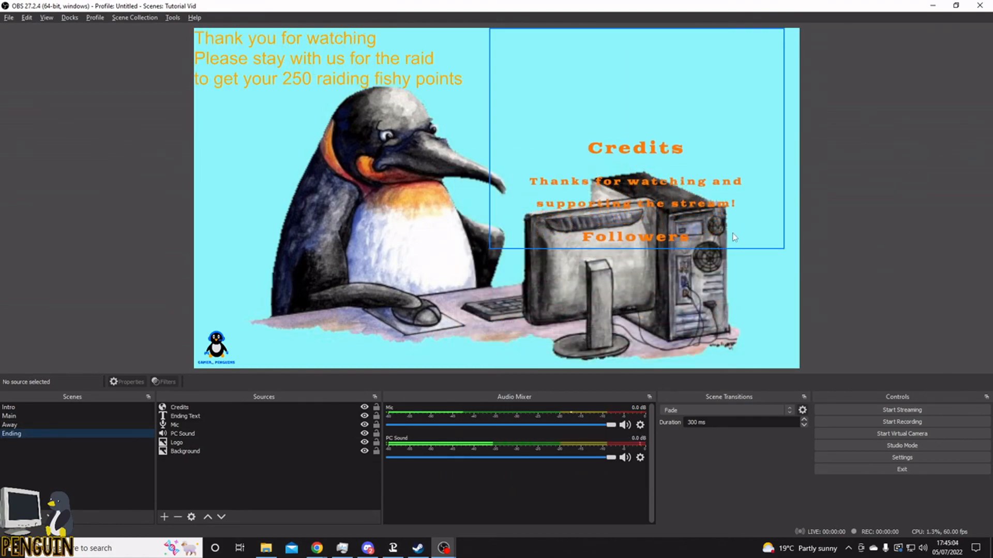